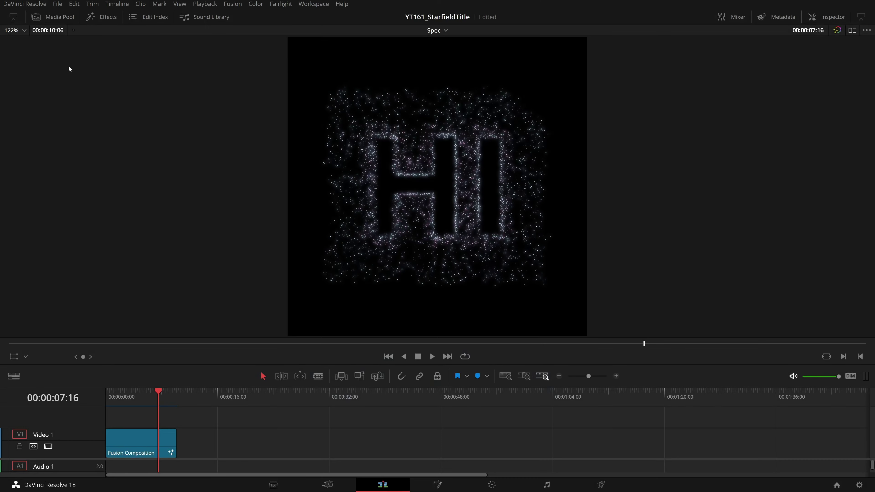
# From the Media Pool, start a new timeline named NEW.
pyautogui.click(53, 17)
pyautogui.rightClick(98, 155)
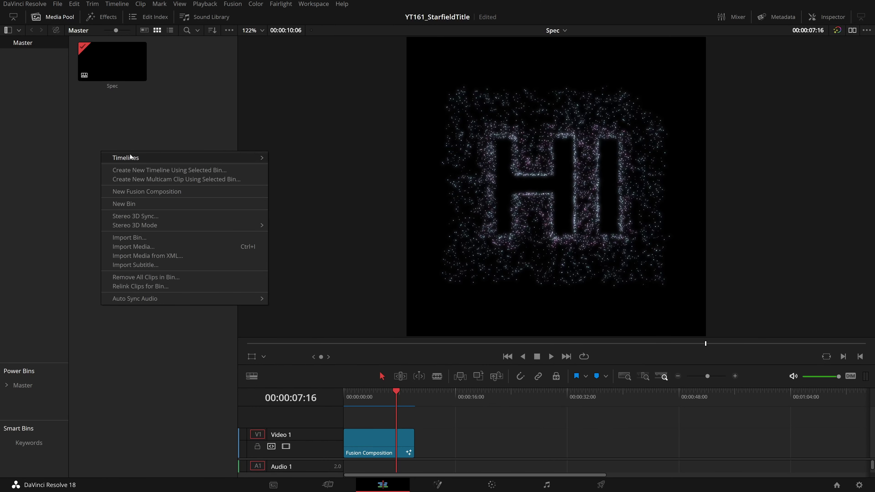
pyautogui.moveTo(197, 158)
pyautogui.click(307, 159)
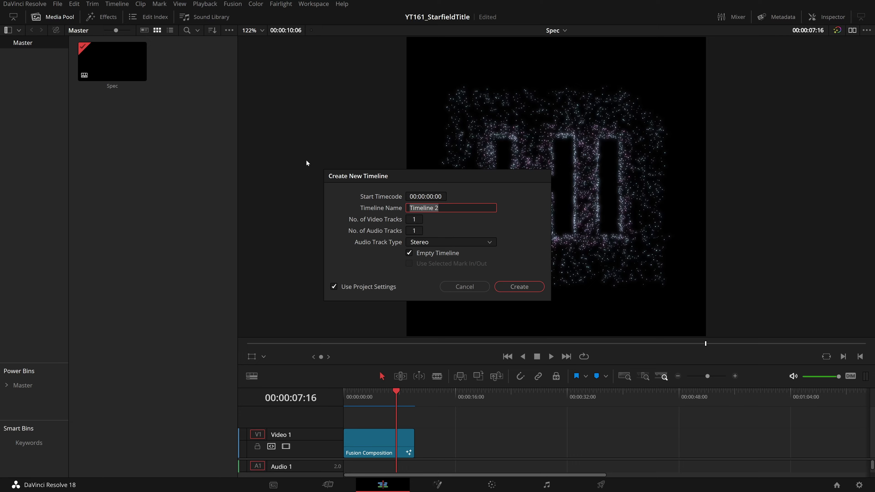
pyautogui.write('NEW')
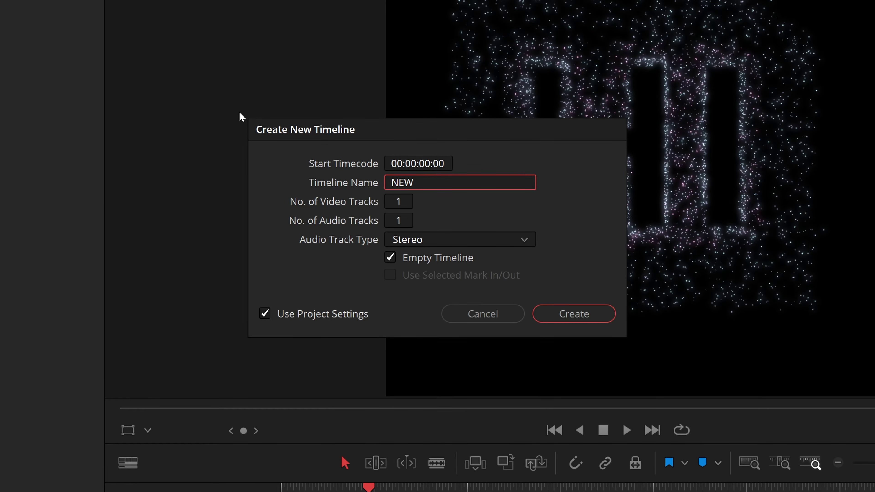
# Override project settings with a 1080 x 1080 resolution and create the timeline.
pyautogui.click(302, 314)
pyautogui.click(391, 167)
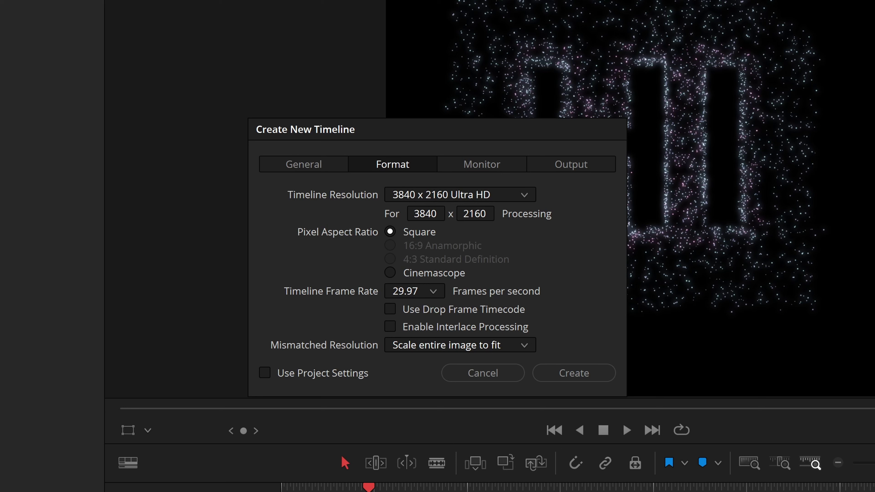
pyautogui.click(425, 213)
pyautogui.write('10801')
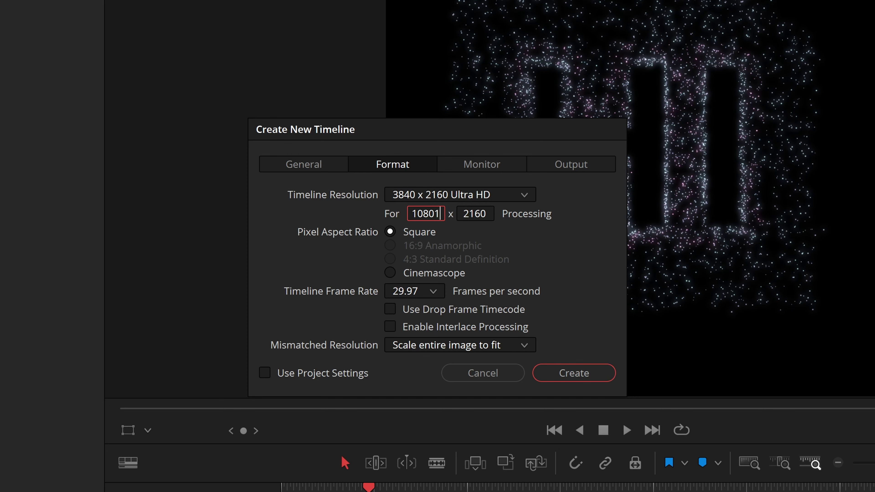
pyautogui.press('Tab')
pyautogui.write('1080')
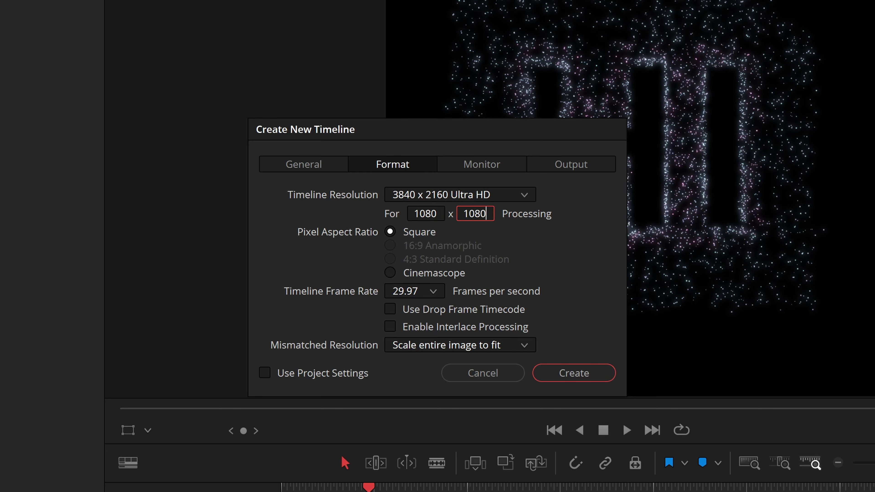
pyautogui.press('Return')
# Drop a Fusion Composition from Effects onto Video 1's start and open it on the Fusion page.
pyautogui.click(51, 16)
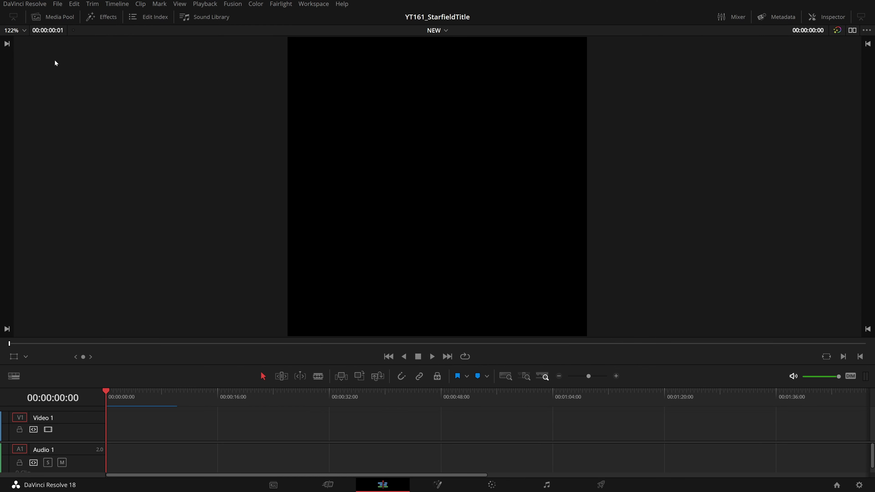
pyautogui.click(101, 17)
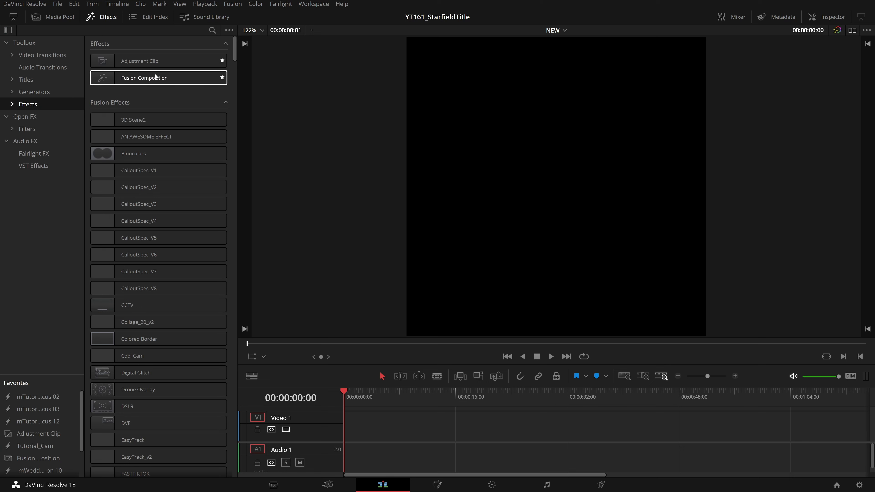
pyautogui.moveTo(118, 83); pyautogui.dragTo(421, 427)
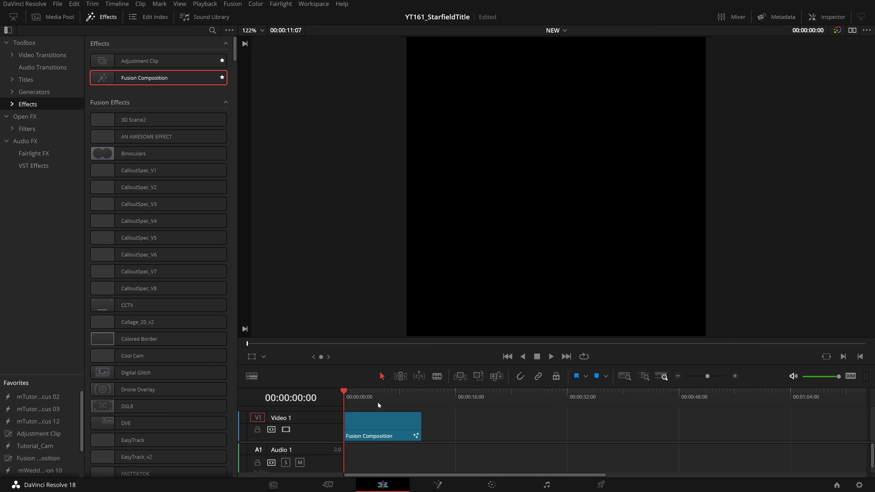
pyautogui.click(360, 394)
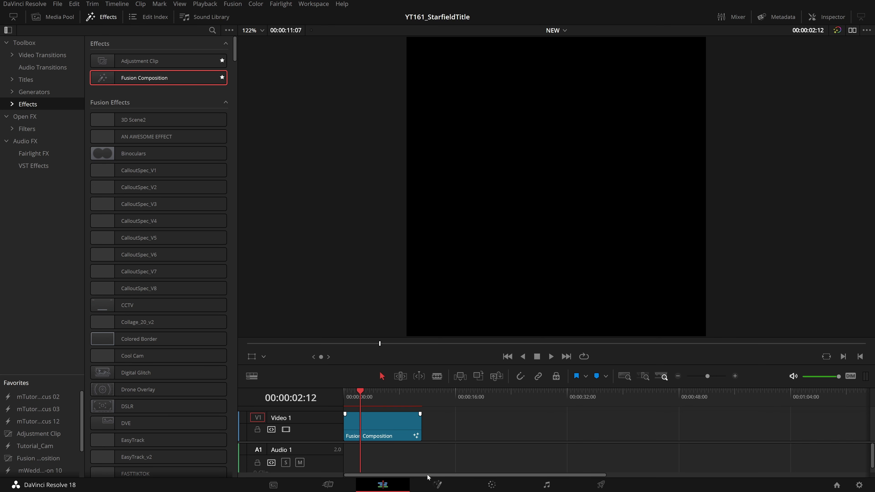
pyautogui.click(431, 486)
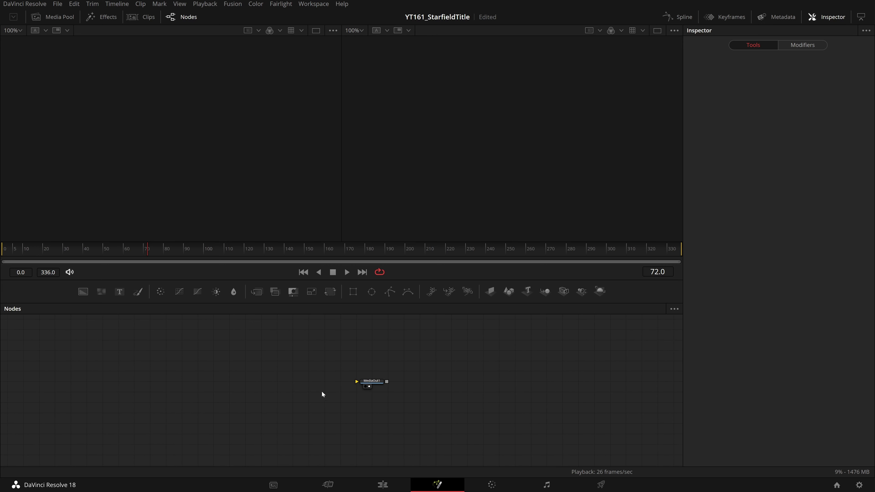
pyautogui.scroll(-1, 457, 426)
pyautogui.keyDown('ctrl'); pyautogui.scroll(3, 371, 373); pyautogui.keyUp('ctrl')
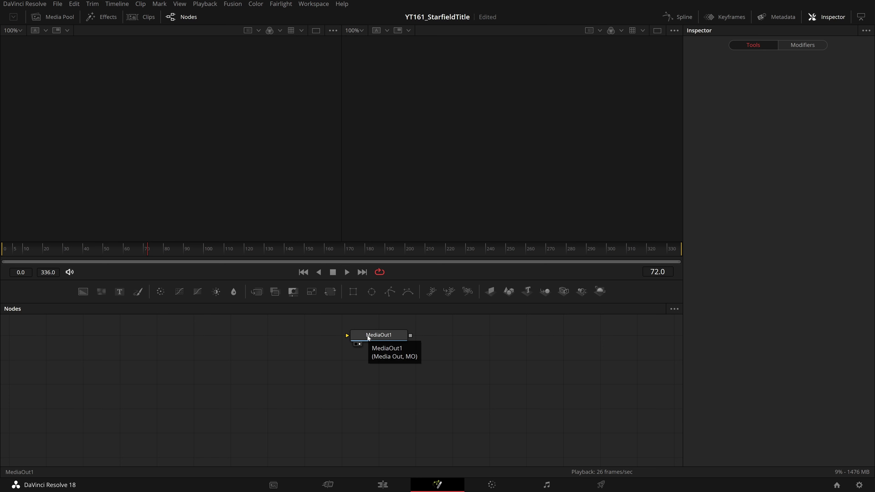
pyautogui.scroll(-1, 367, 335)
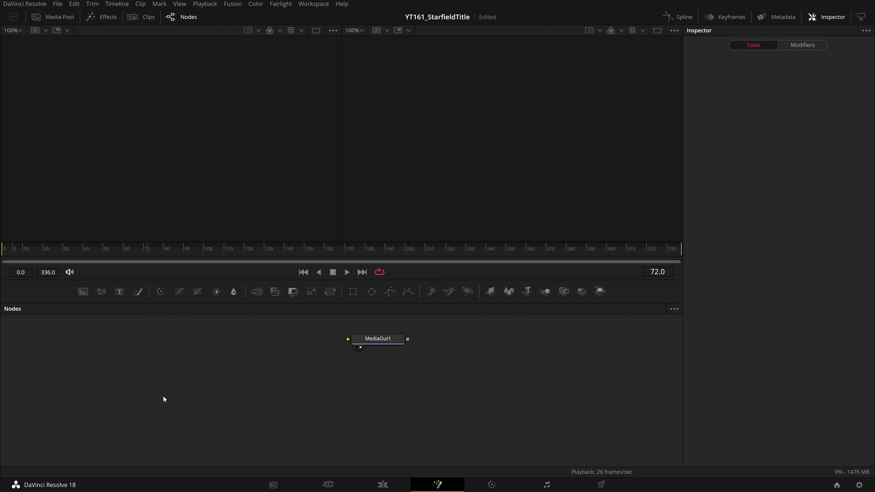
# Add a Text1 node reading HI and set its size to 0.5.
pyautogui.click(119, 291)
pyautogui.moveTo(369, 392); pyautogui.dragTo(97, 374)
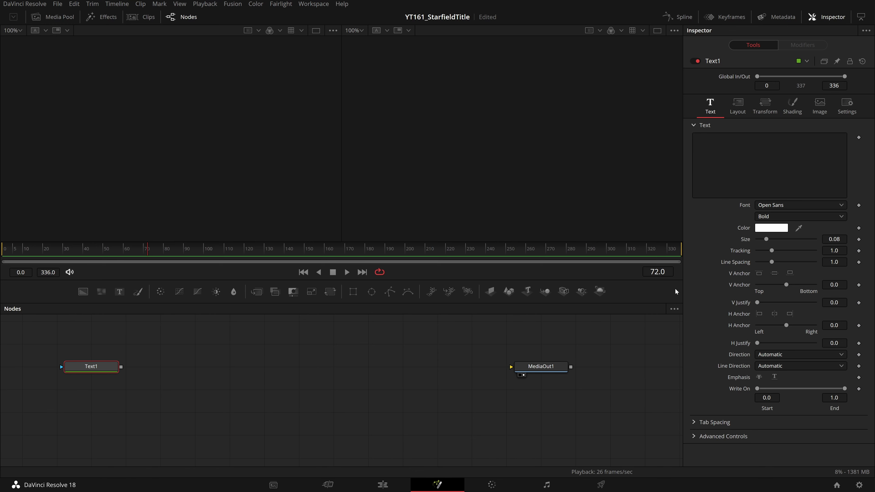
pyautogui.click(768, 162)
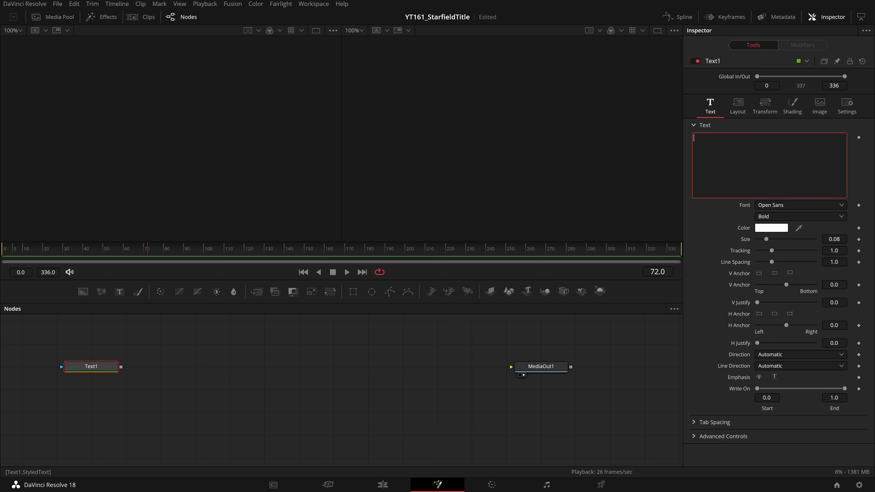
pyautogui.write('HI')
pyautogui.click(73, 375)
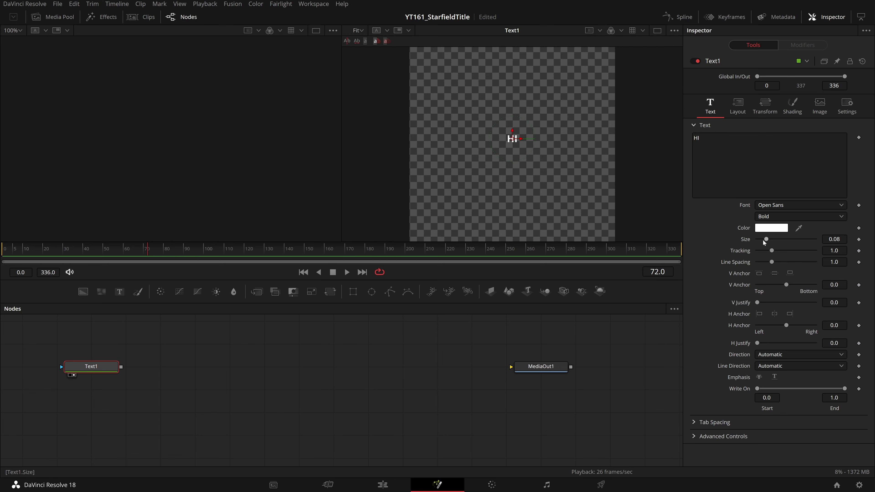
pyautogui.moveTo(766, 239); pyautogui.dragTo(830, 253)
pyautogui.scroll(1, 558, 192)
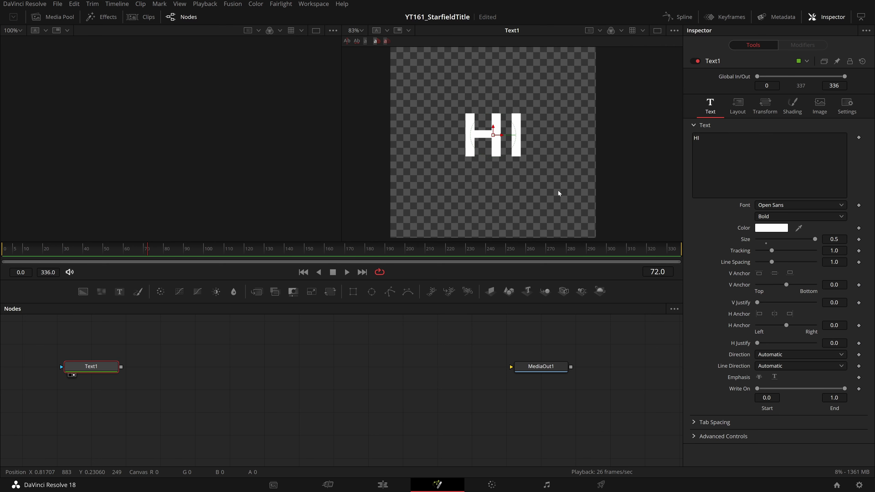
pyautogui.scroll(-2, 525, 213)
pyautogui.click(525, 213)
# Add a Background1 node with Alpha 0, placed below Text1.
pyautogui.click(83, 292)
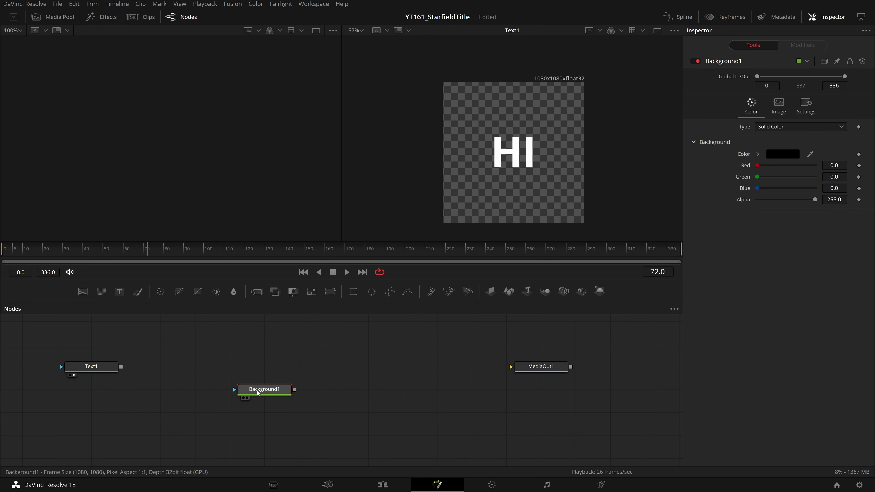
pyautogui.moveTo(256, 392); pyautogui.dragTo(100, 395)
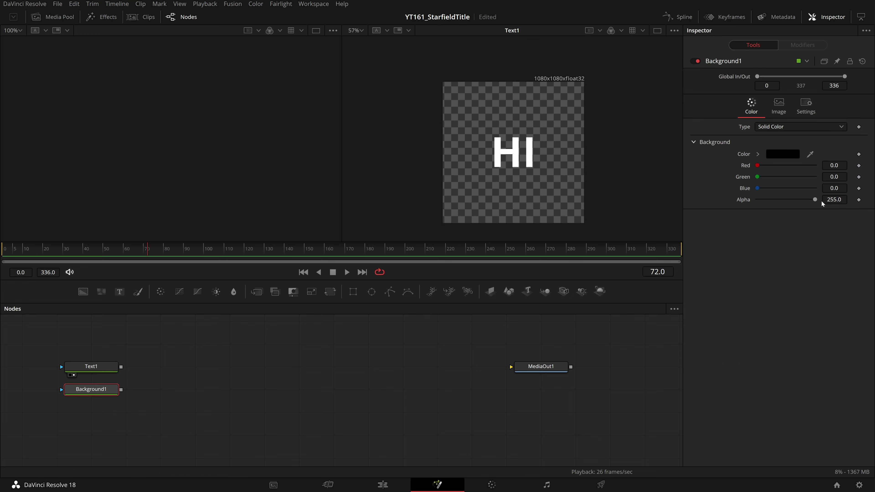
pyautogui.moveTo(815, 199); pyautogui.dragTo(756, 199)
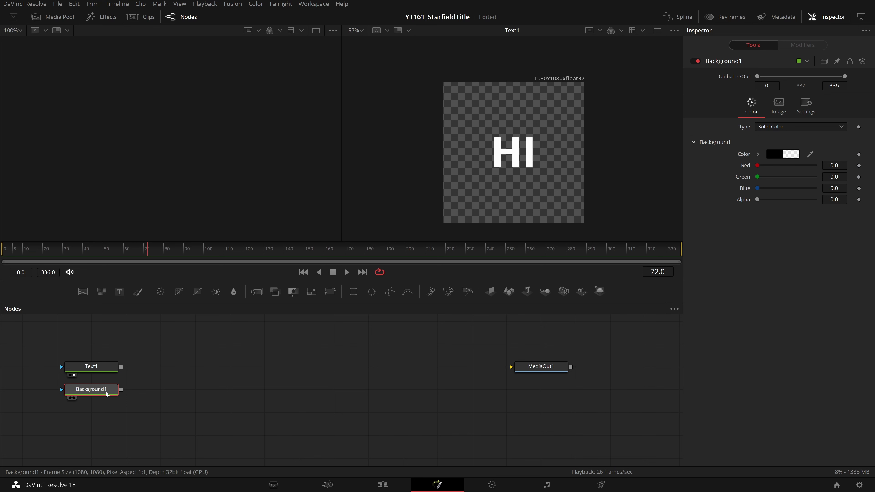
pyautogui.press('2')
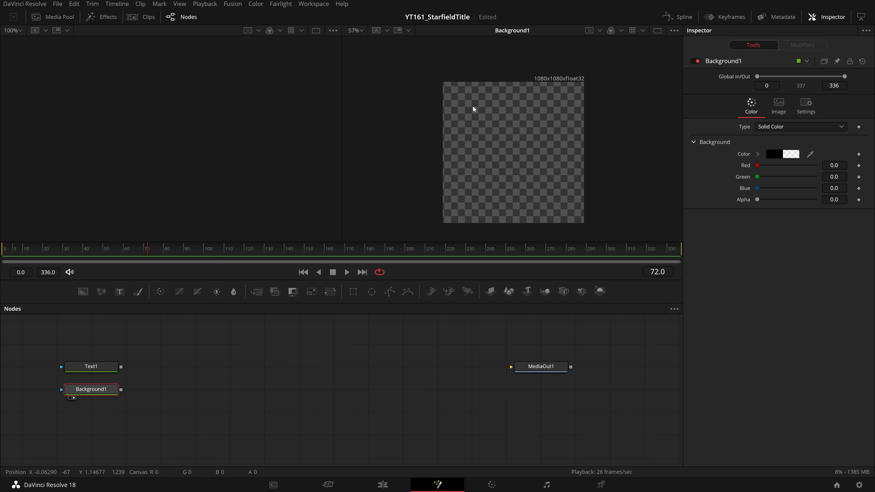
pyautogui.moveTo(82, 383); pyautogui.dragTo(48, 406)
pyautogui.moveTo(150, 394); pyautogui.dragTo(260, 371)
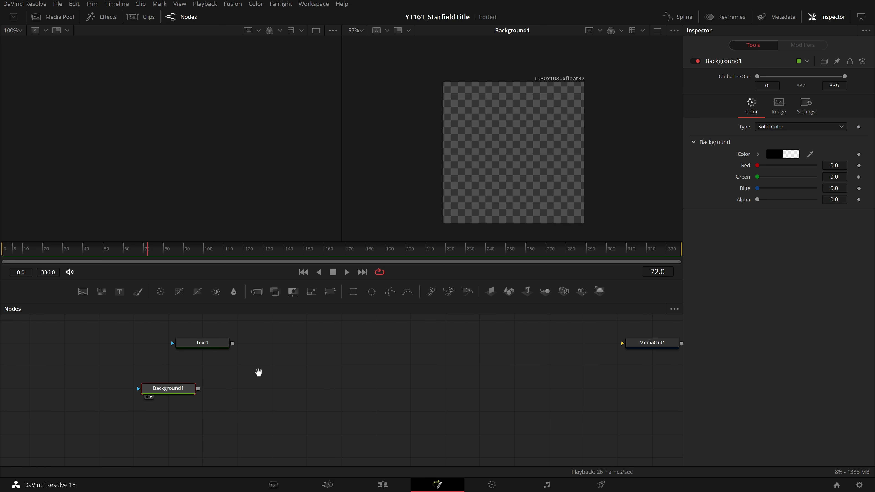
pyautogui.scroll(-2, 260, 371)
pyautogui.moveTo(200, 388); pyautogui.dragTo(98, 385)
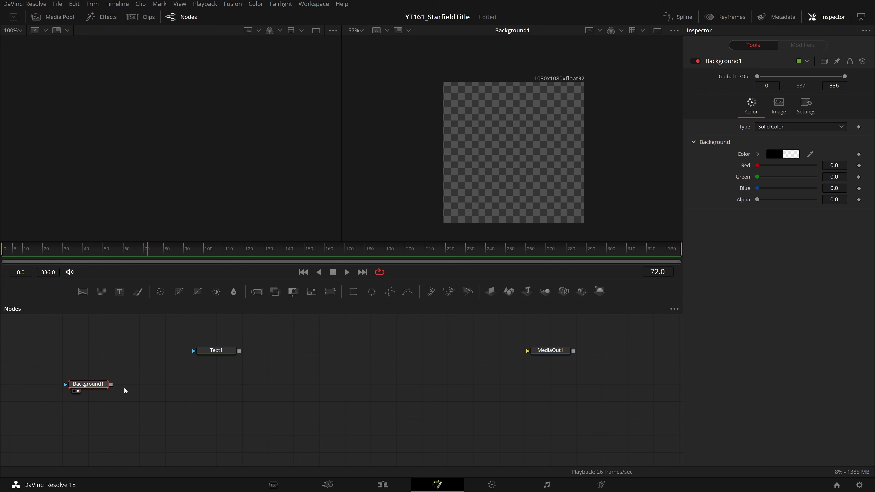
pyautogui.click(220, 377)
# Feed Text1 into an ErodeDilate node with Amount 0.01 and save the project.
pyautogui.moveTo(237, 347); pyautogui.dragTo(159, 330)
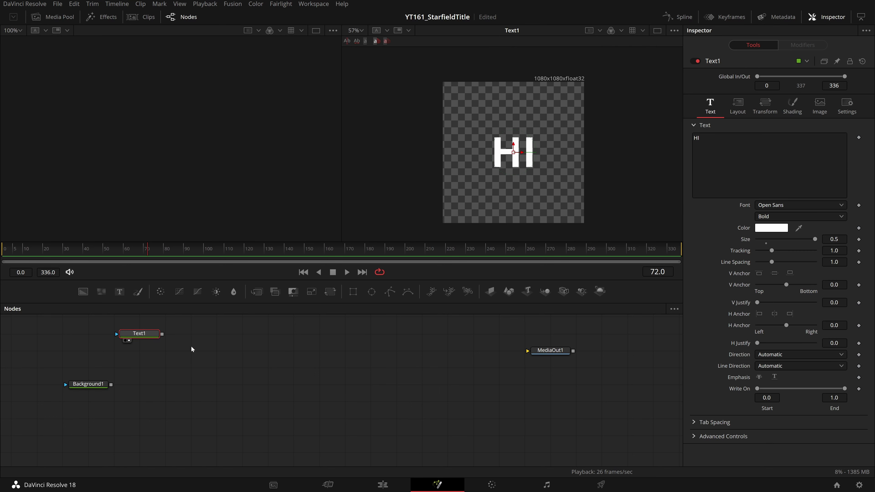
pyautogui.click(195, 358)
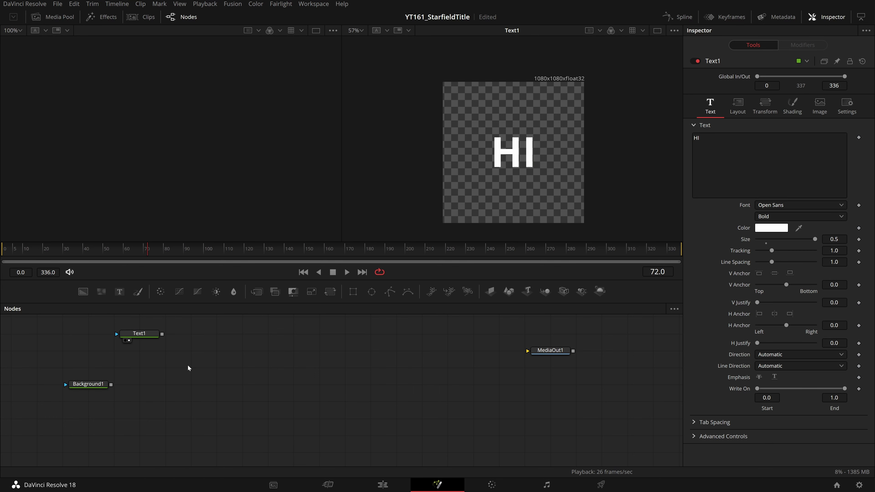
pyautogui.hotkey('shift', 'space')
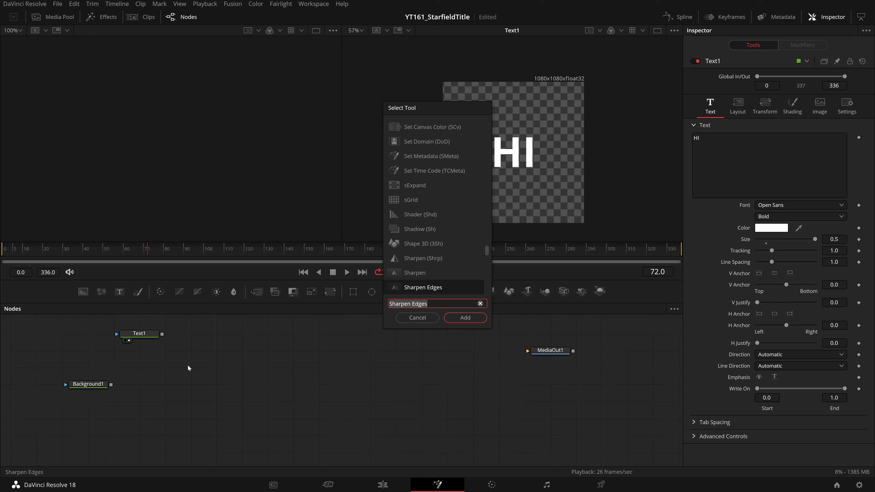
pyautogui.write('erod')
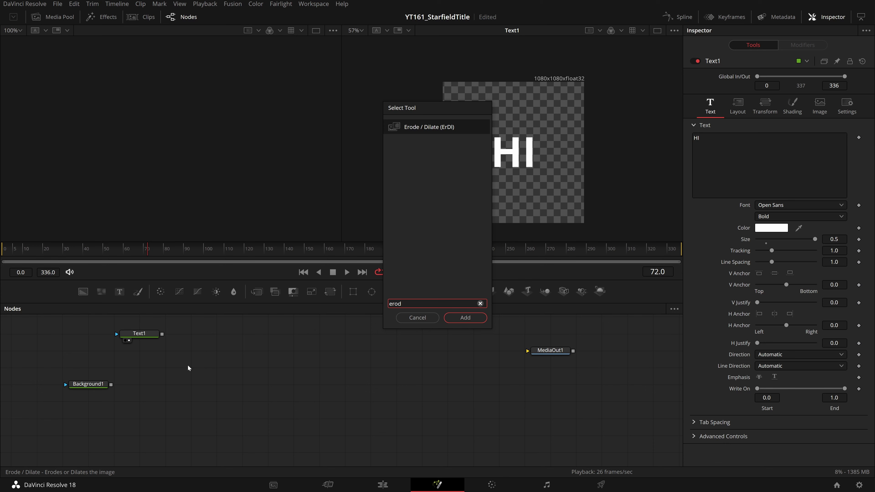
pyautogui.press('Return')
pyautogui.moveTo(162, 337); pyautogui.dragTo(211, 341)
pyautogui.press('2')
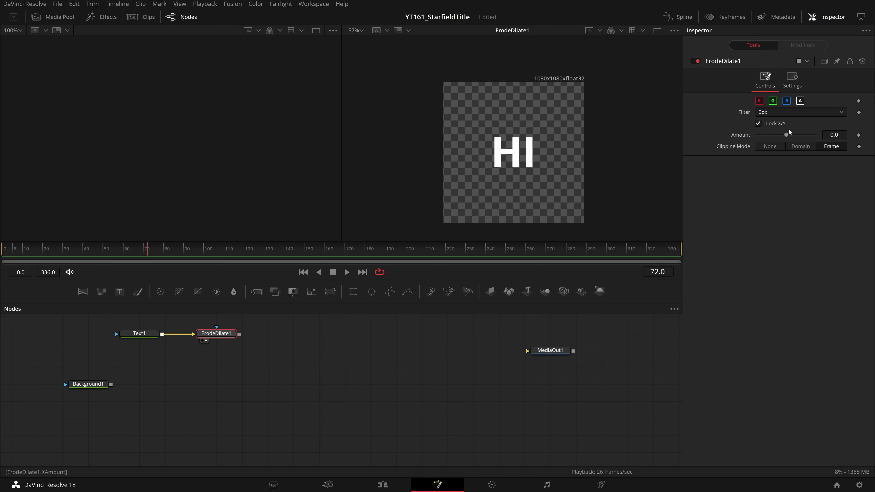
pyautogui.moveTo(786, 135); pyautogui.dragTo(825, 140)
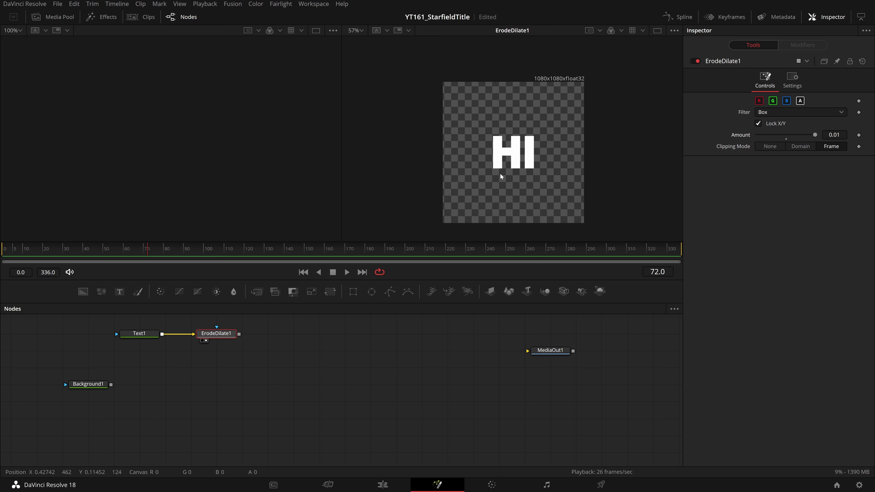
pyautogui.hotkey('ctrl', 's')
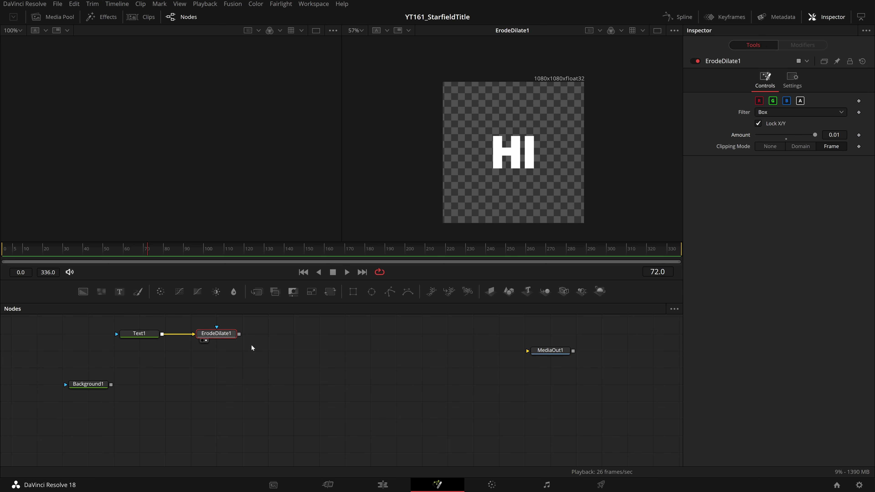
# Add a Blur of size about 14.8 after ErodeDilate1 and wire it onto Background1.
pyautogui.hotkey('shift', 'space')
pyautogui.write('bl')
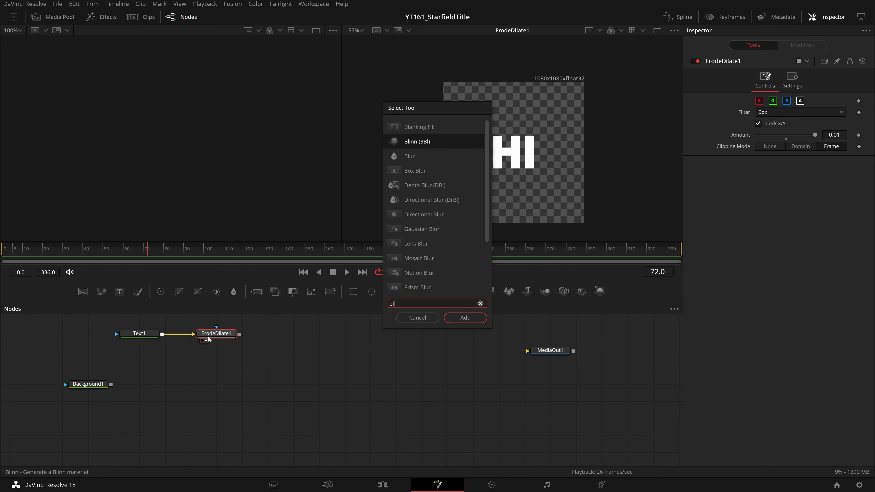
pyautogui.press('Down')
pyautogui.press('Return')
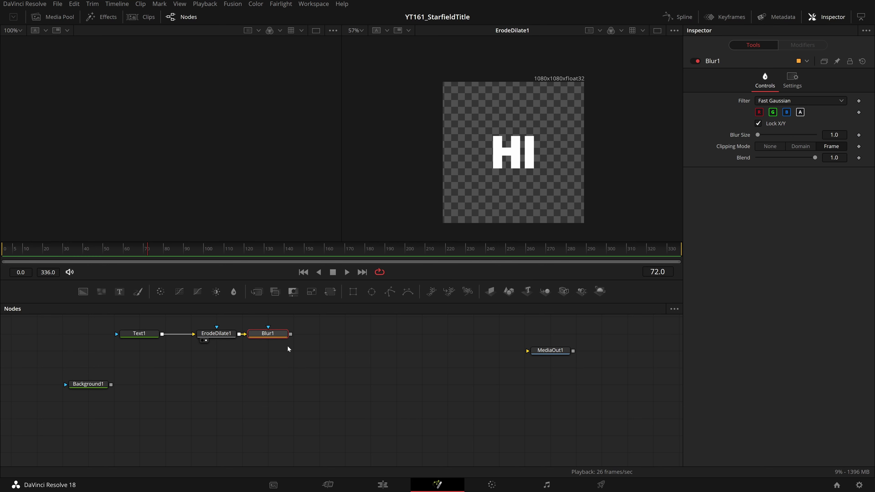
pyautogui.moveTo(265, 333); pyautogui.dragTo(216, 350)
pyautogui.moveTo(757, 135); pyautogui.dragTo(765, 135)
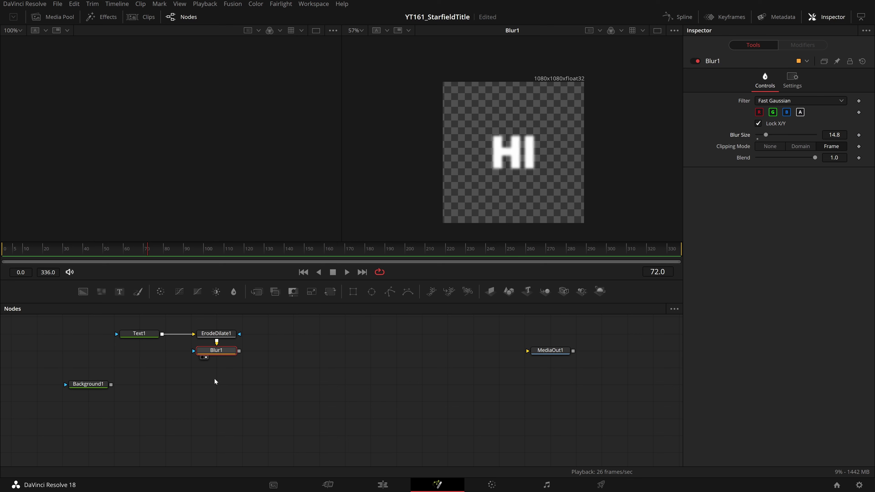
pyautogui.moveTo(239, 350); pyautogui.dragTo(111, 386)
# Connect Text1's output to Merge1's mask input.
pyautogui.press('2')
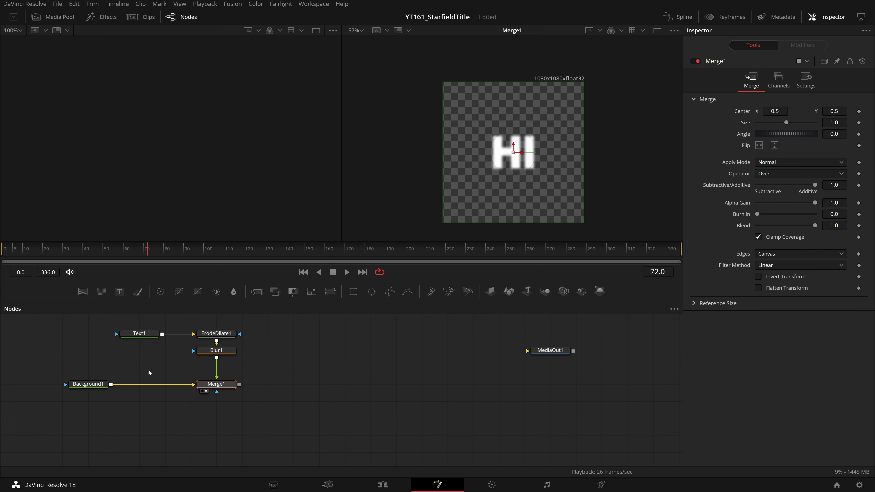
pyautogui.click(147, 336)
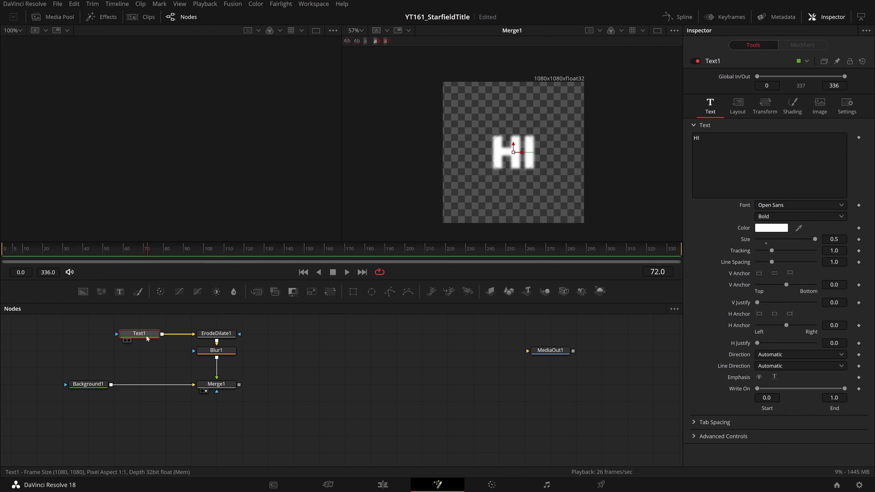
pyautogui.press('1')
pyautogui.moveTo(162, 334); pyautogui.dragTo(216, 391)
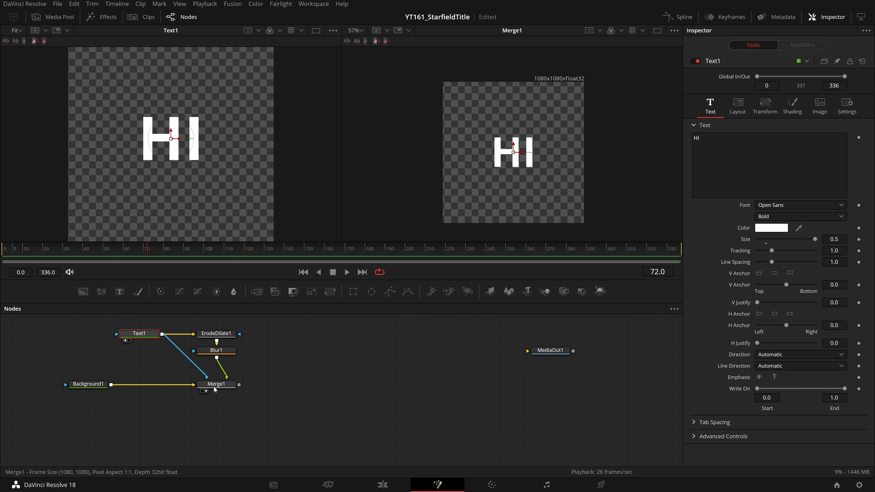
# Turn on Apply Mask Inverted in Merge1's Settings so only the glow outline remains.
pyautogui.click(214, 388)
pyautogui.scroll(4, 522, 199)
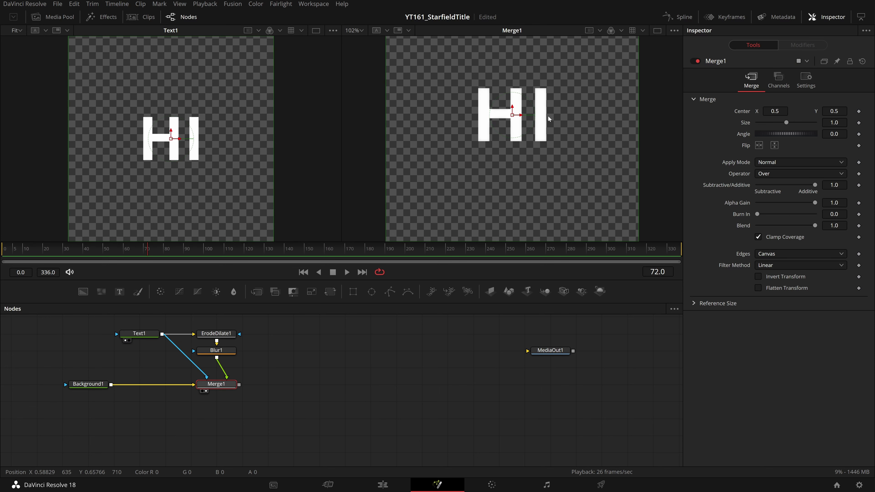
pyautogui.click(806, 87)
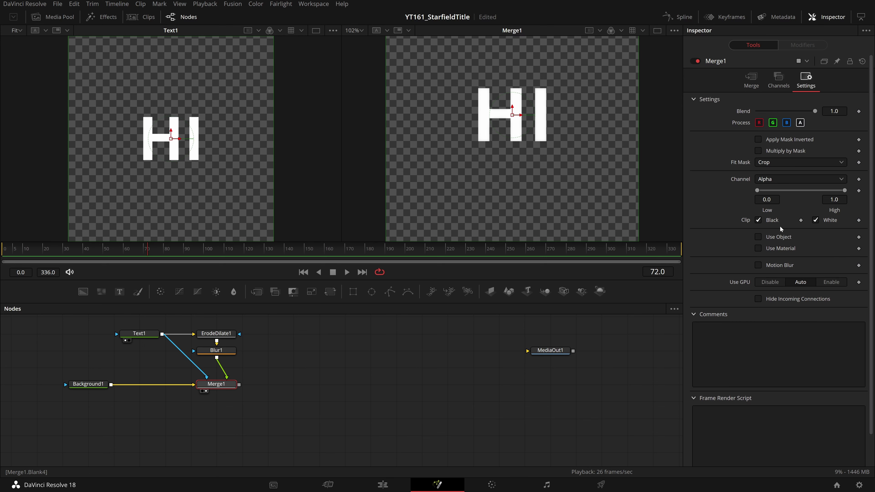
pyautogui.click(773, 141)
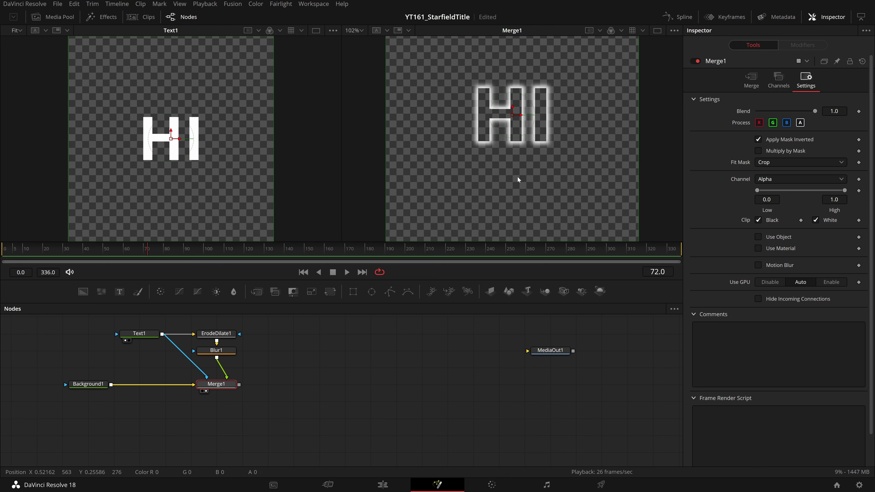
pyautogui.scroll(3, 517, 179)
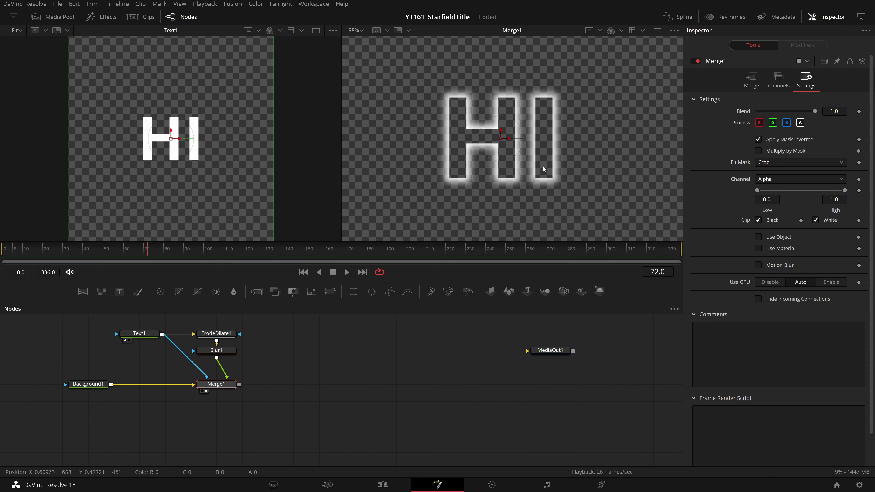
pyautogui.click(561, 349)
pyautogui.scroll(-1, 561, 349)
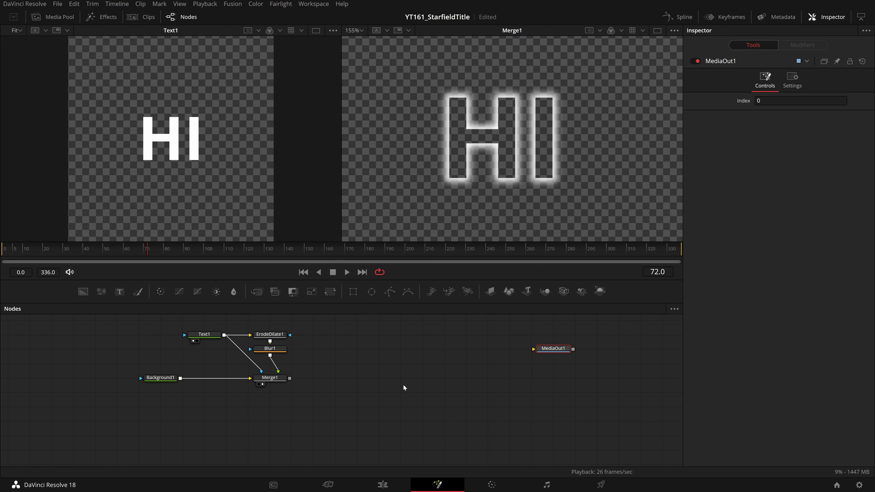
pyautogui.moveTo(404, 387); pyautogui.dragTo(296, 387)
# Add an unconnected pEmitter node through the tool search 'pem'.
pyautogui.click(223, 385)
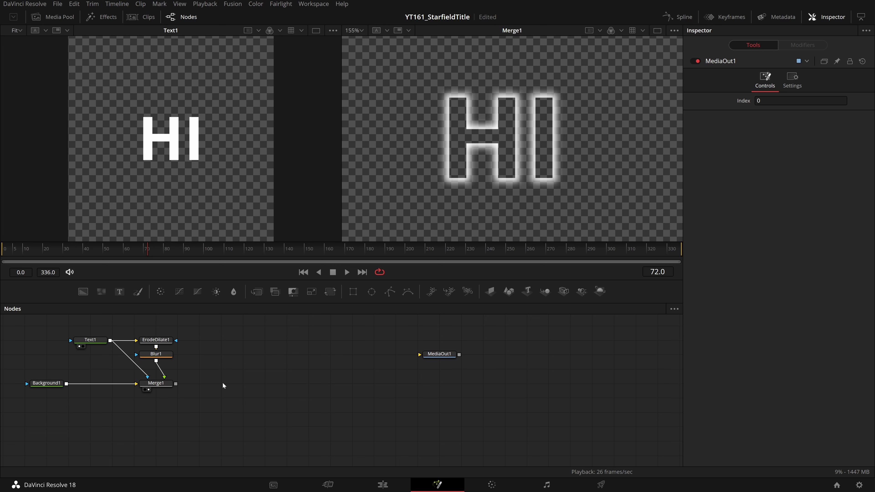
pyautogui.hotkey('shift', 'space')
pyautogui.write('bl')
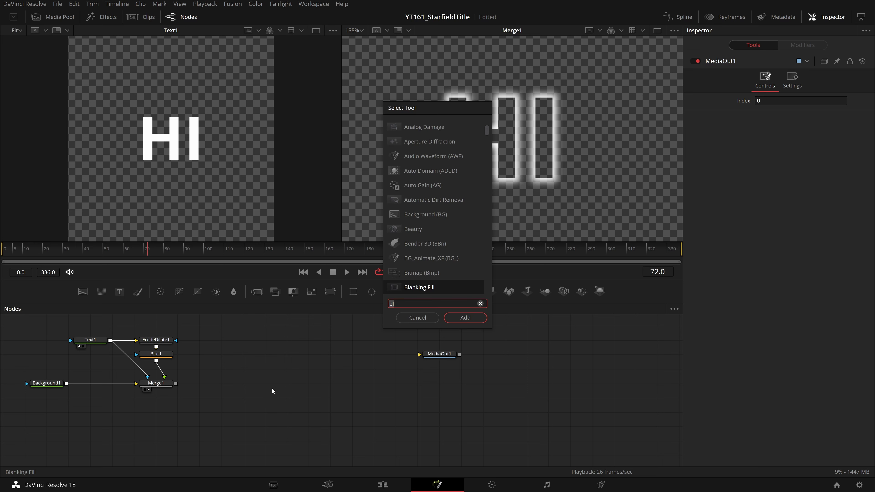
pyautogui.press('BackSpace')
pyautogui.press('BackSpace')
pyautogui.write('pem')
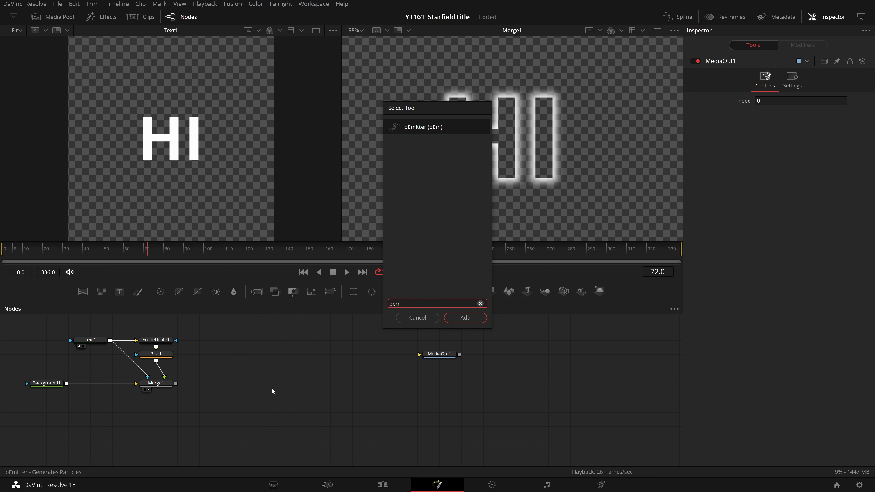
pyautogui.press('Return')
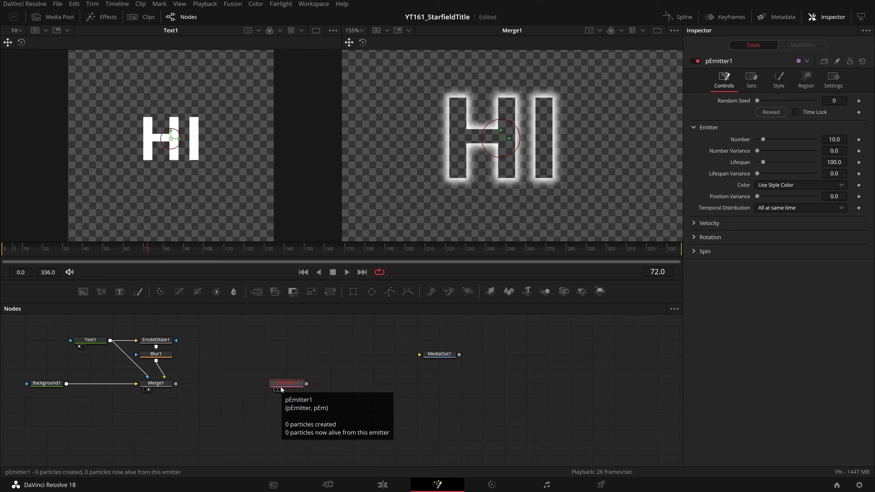
# Add a pRender node after pEmitter1.
pyautogui.hotkey('shift', 'space')
pyautogui.write('pr')
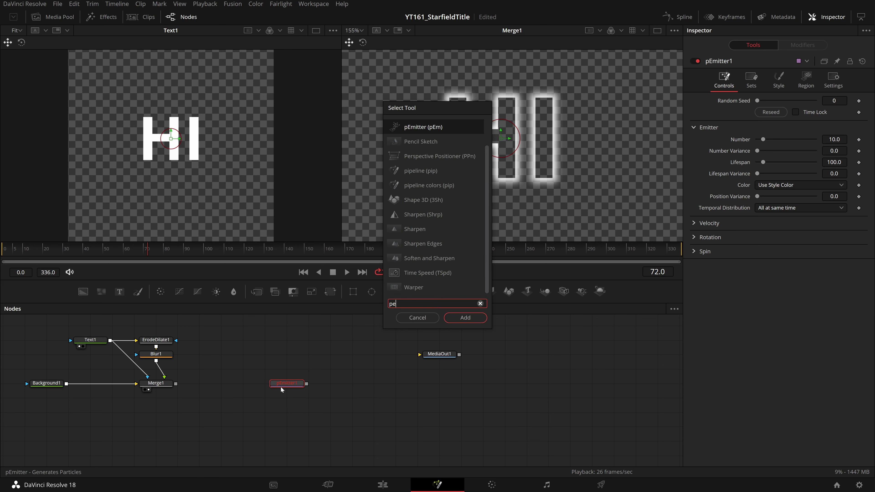
pyautogui.press('Return')
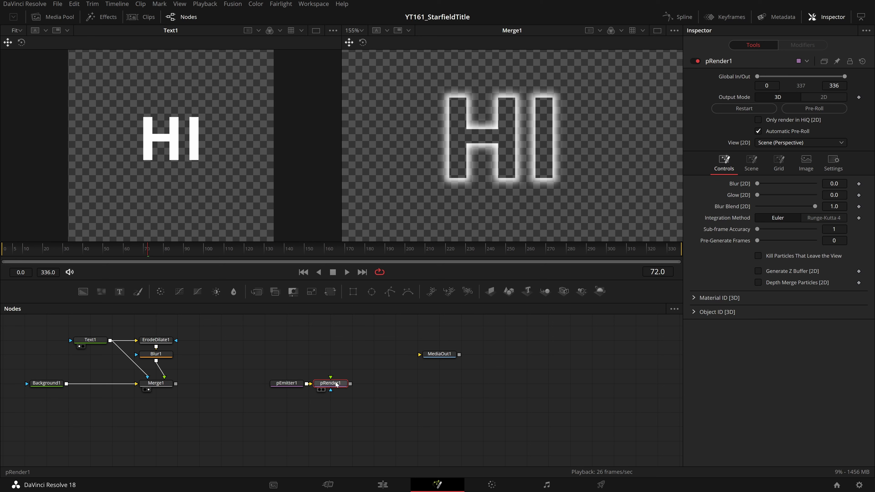
# Add Merge3D1 after pRender1 and view its particle cloud zoomed in the right viewer.
pyautogui.hotkey('shift', 'space')
pyautogui.write('pr')
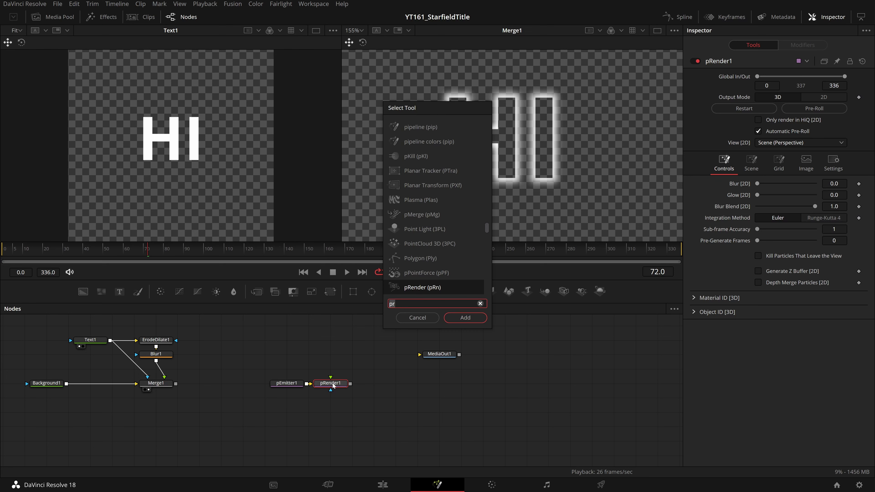
pyautogui.press('BackSpace')
pyautogui.press('BackSpace')
pyautogui.write('merg')
pyautogui.press('Down')
pyautogui.press('Return')
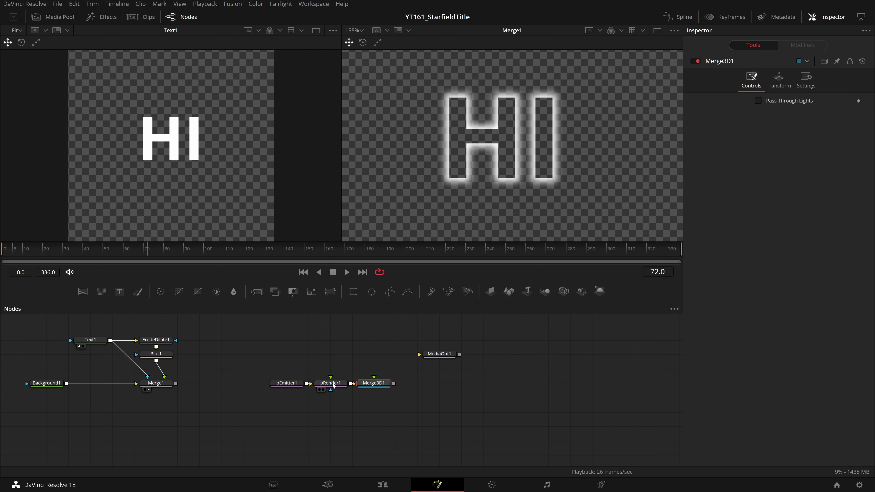
pyautogui.moveTo(382, 386); pyautogui.dragTo(472, 158)
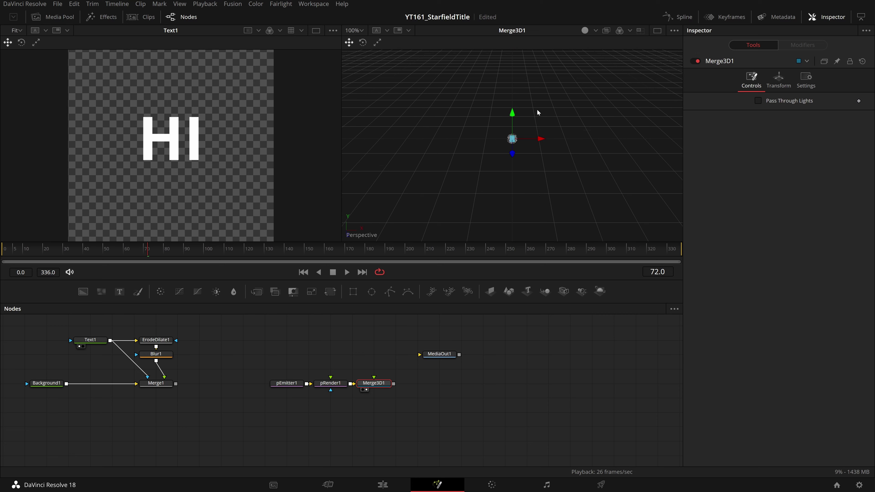
pyautogui.scroll(2, 471, 159)
pyautogui.scroll(10, 491, 166)
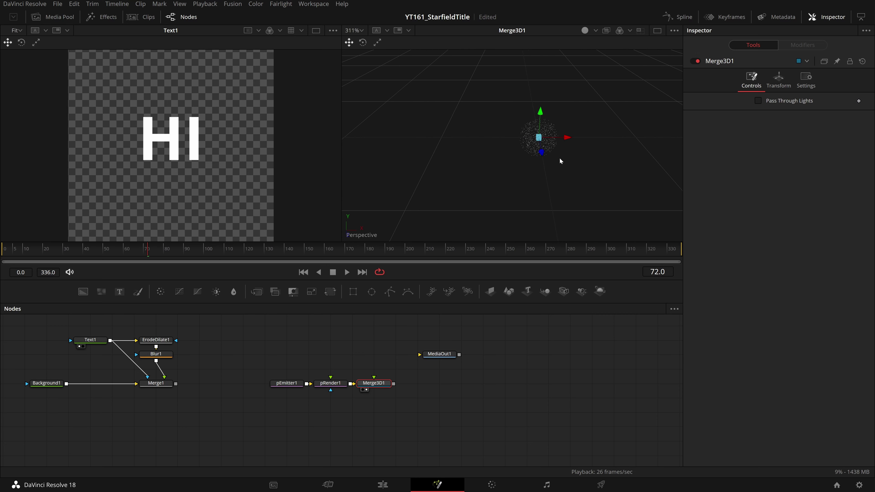
pyautogui.scroll(5, 512, 152)
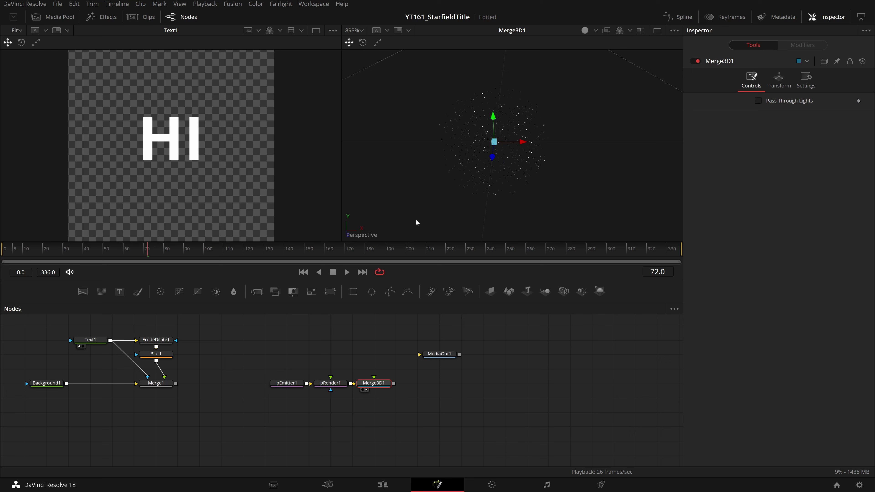
# Set pEmitter1's particle style to Blob.
pyautogui.click(285, 385)
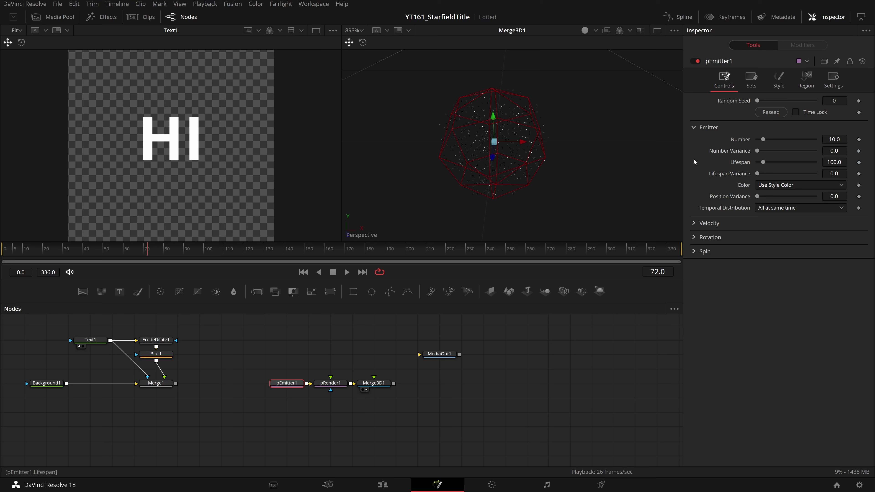
pyautogui.click(778, 78)
pyautogui.click(767, 111)
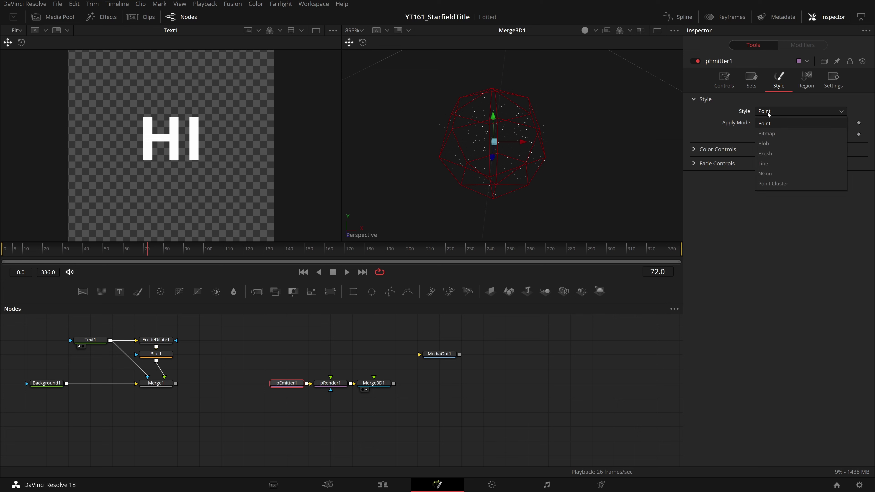
pyautogui.click(777, 144)
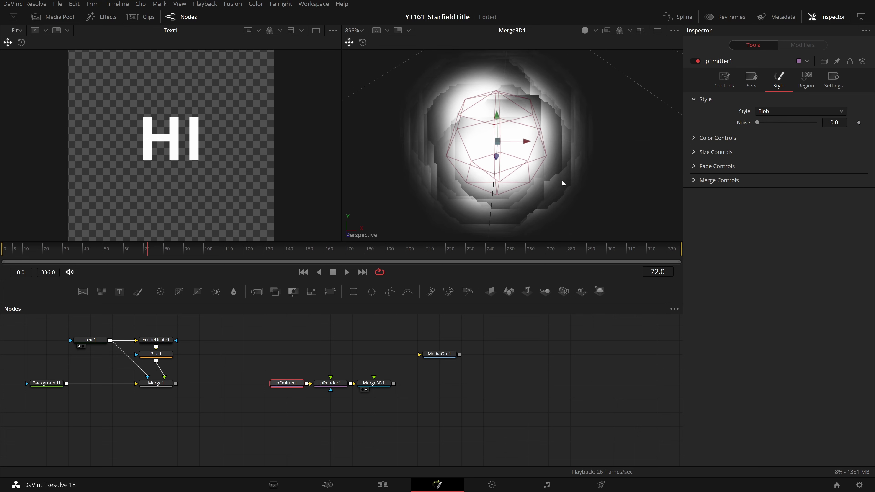
# Shrink the particle Size to about 0.0021.
pyautogui.scroll(-3, 417, 129)
pyautogui.click(716, 152)
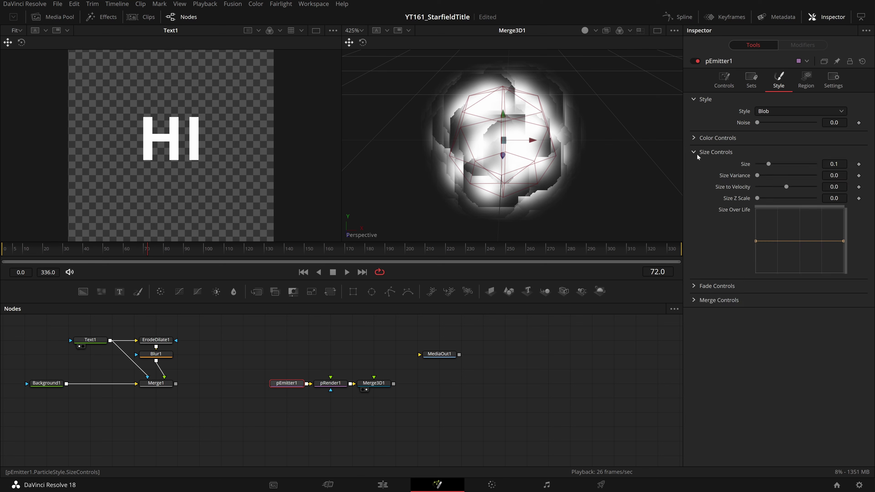
pyautogui.moveTo(770, 167); pyautogui.dragTo(757, 168)
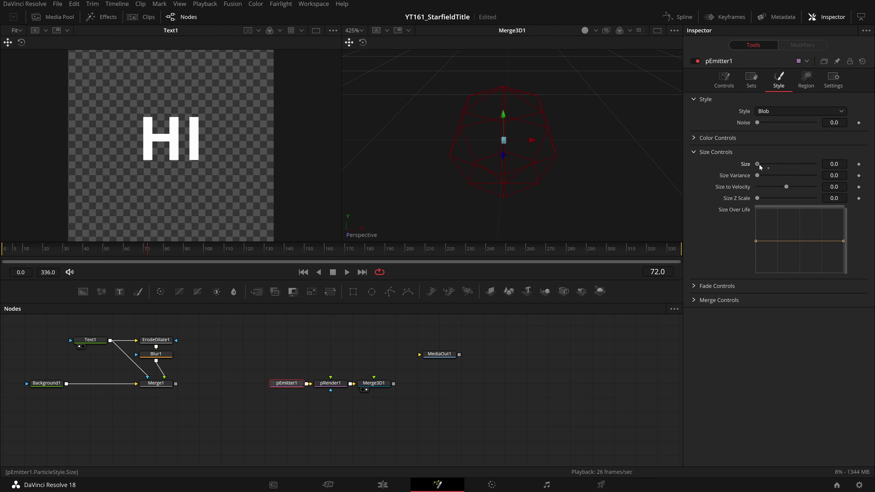
pyautogui.scroll(-2, 517, 164)
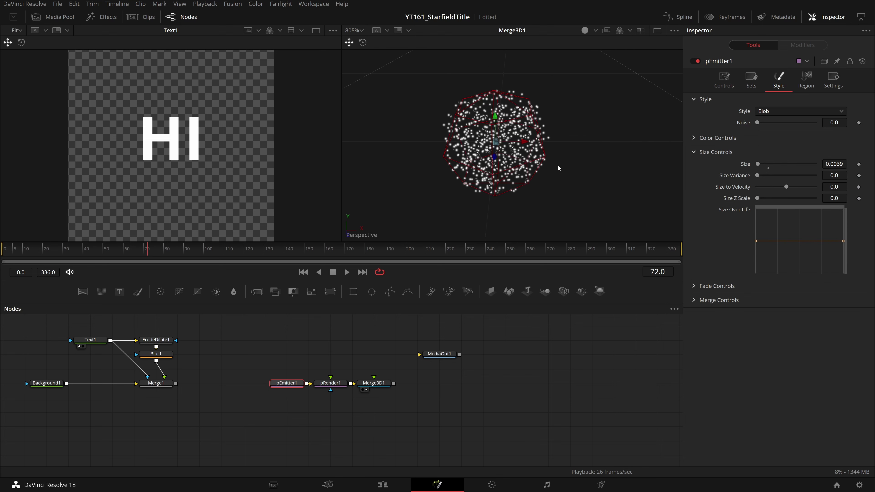
pyautogui.scroll(5, 539, 200)
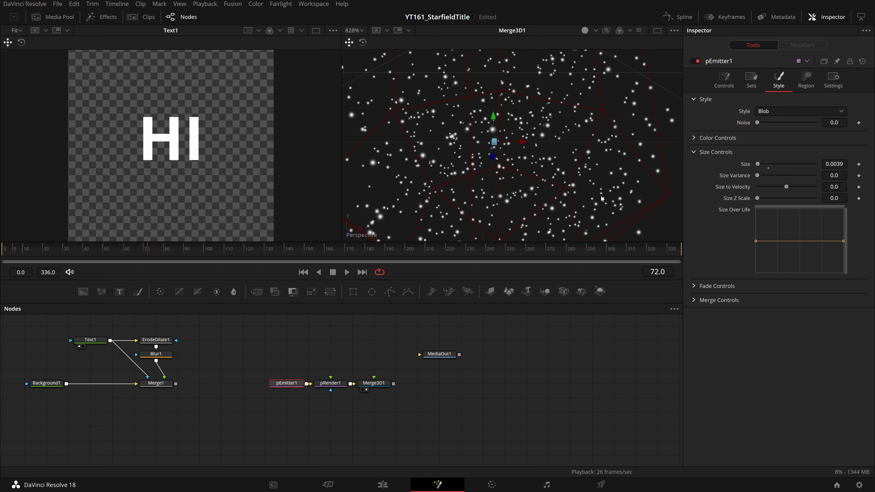
pyautogui.scroll(-5, 551, 203)
pyautogui.scroll(2, 521, 197)
pyautogui.scroll(1, 559, 188)
pyautogui.moveTo(834, 164); pyautogui.dragTo(826, 164)
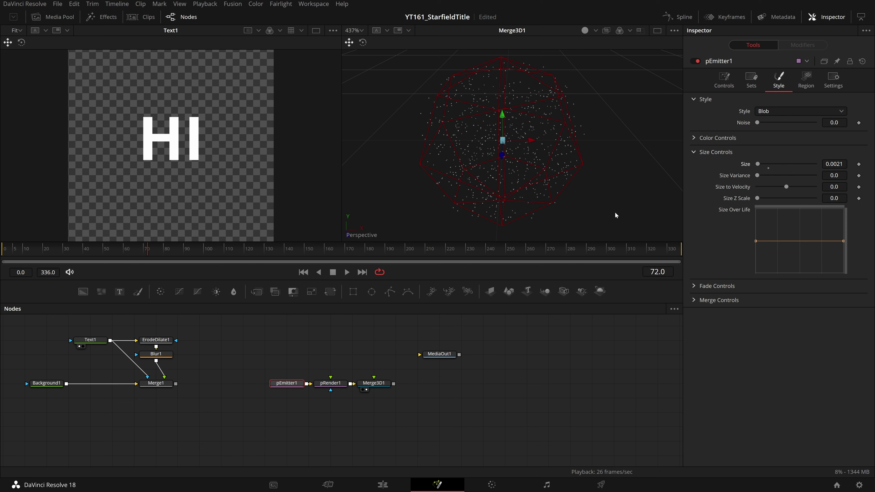
pyautogui.scroll(2, 621, 209)
pyautogui.click(723, 78)
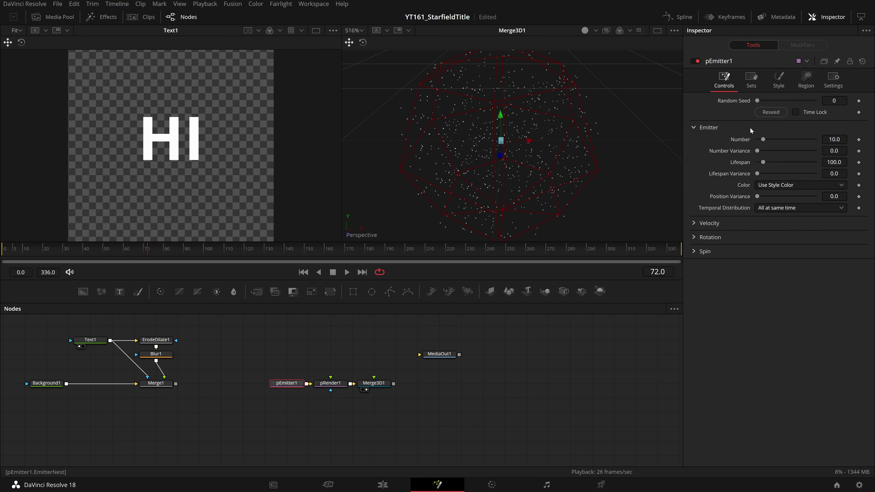
# Keyframe particle Number at frame 0 and set it to 0 at frame 1.
pyautogui.moveTo(38, 248); pyautogui.dragTo(3, 248)
pyautogui.click(858, 139)
pyautogui.press('Right')
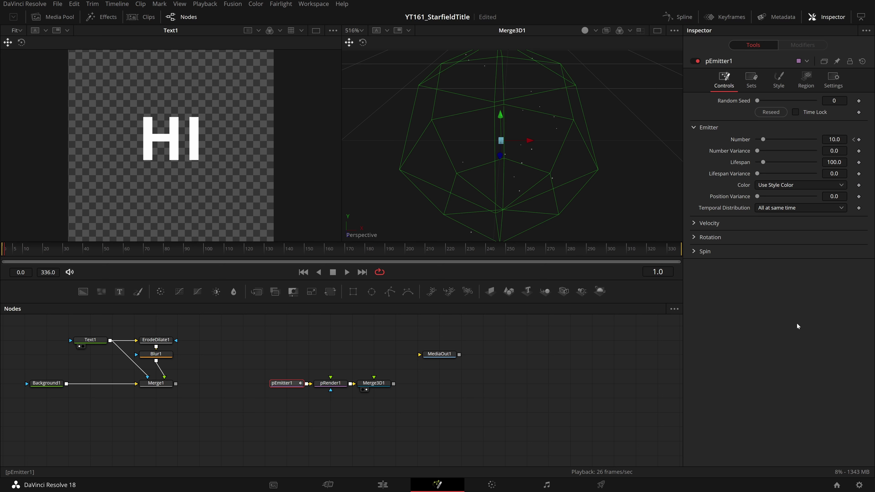
pyautogui.moveTo(763, 139); pyautogui.dragTo(756, 140)
pyautogui.click(1, 254)
# Check that emission stops after frame 0, then set Number to 1200 there.
pyautogui.moveTo(4, 254); pyautogui.dragTo(120, 260)
pyautogui.moveTo(161, 254); pyautogui.dragTo(221, 256)
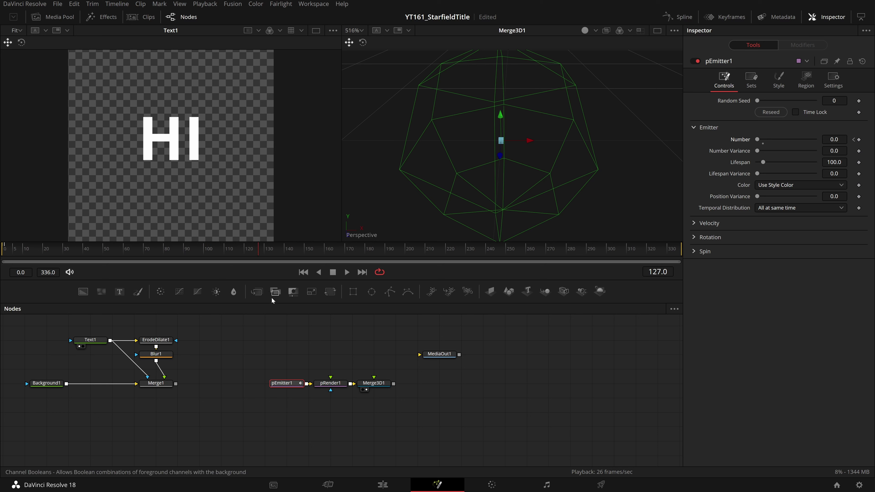
pyautogui.click(2, 255)
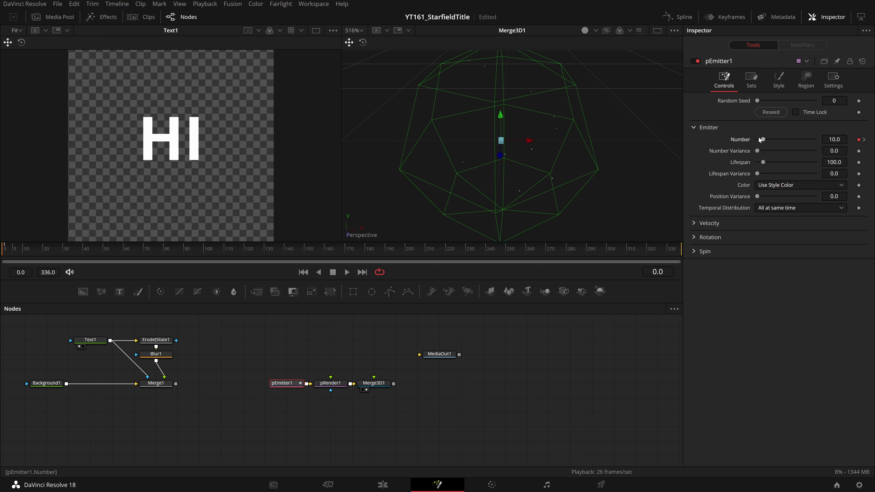
pyautogui.moveTo(764, 139); pyautogui.dragTo(781, 141)
pyautogui.click(833, 139)
pyautogui.write('1200')
pyautogui.press('Tab')
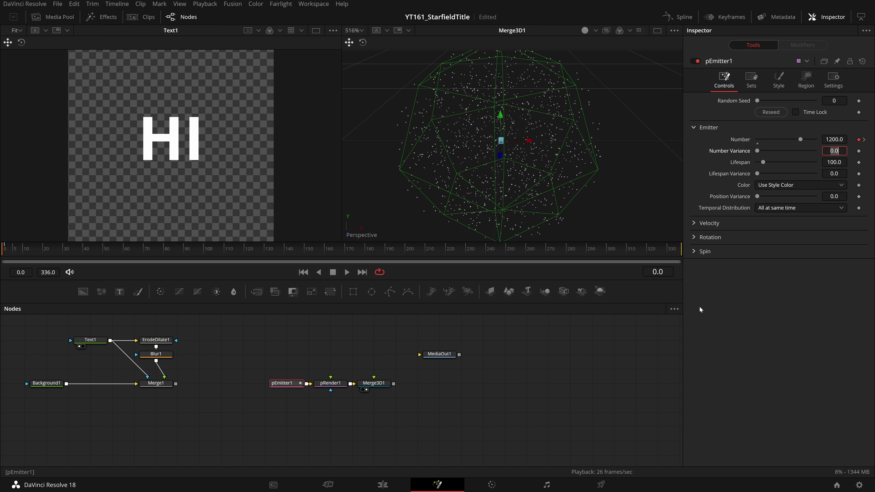
pyautogui.click(794, 323)
pyautogui.scroll(-5, 609, 219)
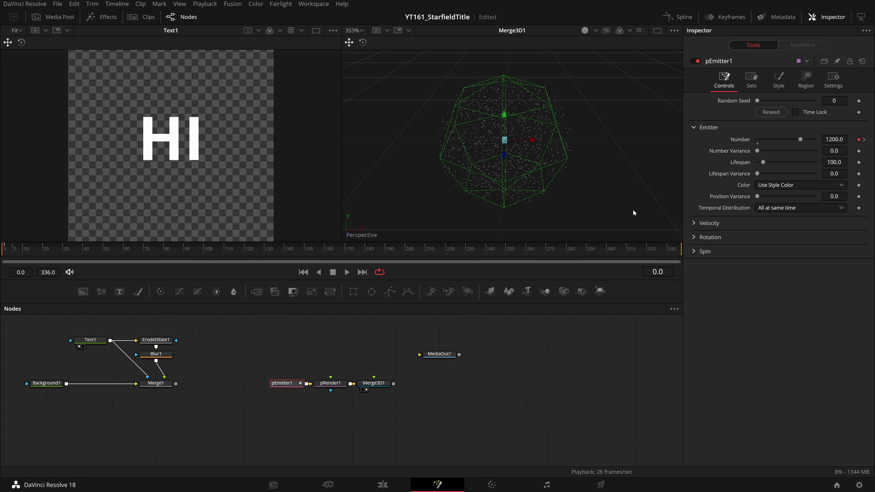
# Give Lifespan the expression comp.RenderEnd+1.
pyautogui.rightClick(737, 164)
pyautogui.click(762, 269)
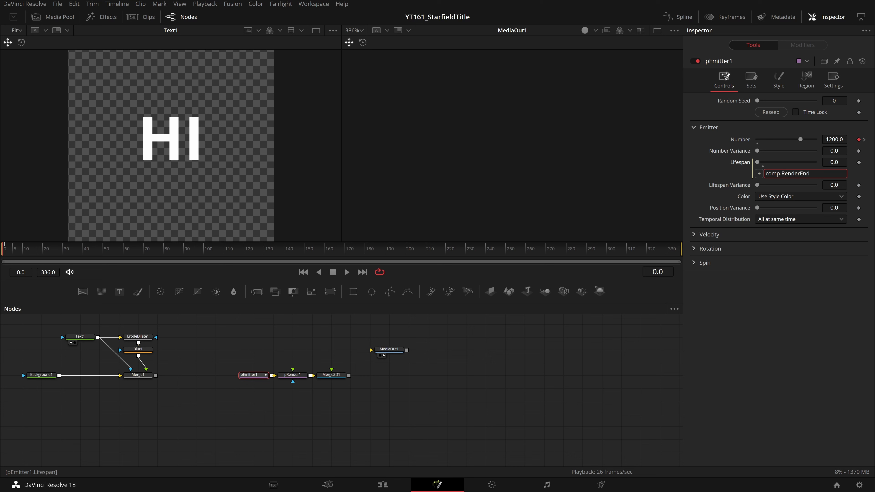
pyautogui.write('comp.RenderEnd+1')
pyautogui.press('Return')
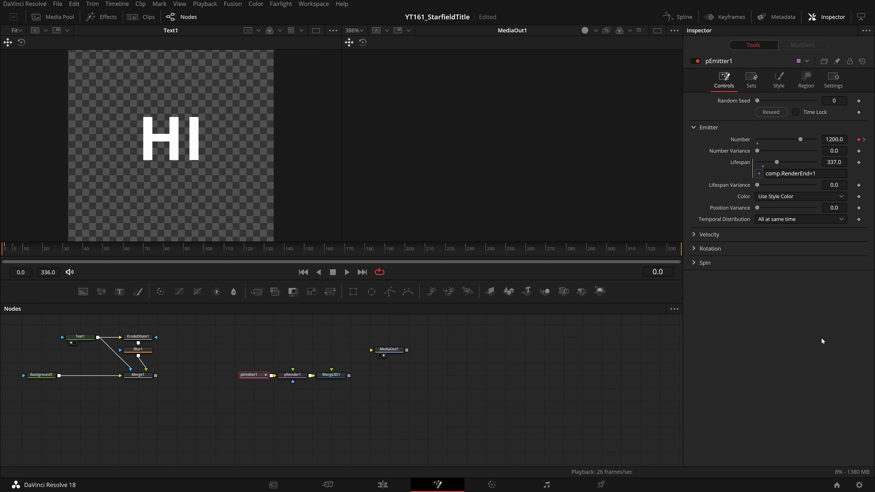
# Preview Merge3D1 in the right viewer across the comp to confirm the stars persist.
pyautogui.press('End')
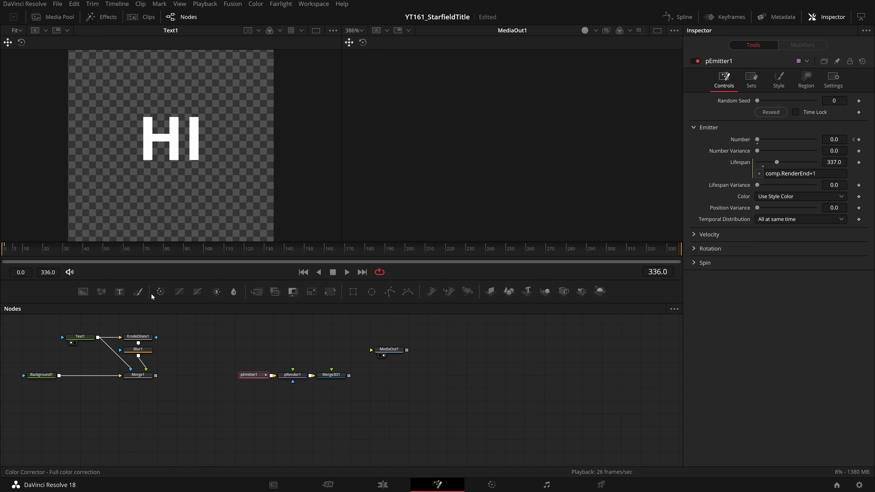
pyautogui.press('Home')
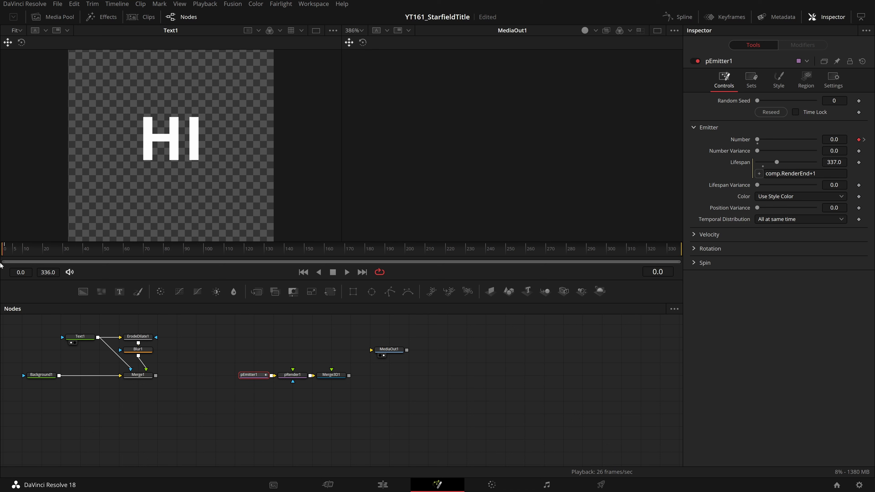
pyautogui.moveTo(11, 253); pyautogui.dragTo(79, 255)
pyautogui.click(339, 379)
pyautogui.press('2')
pyautogui.moveTo(273, 251); pyautogui.dragTo(477, 249)
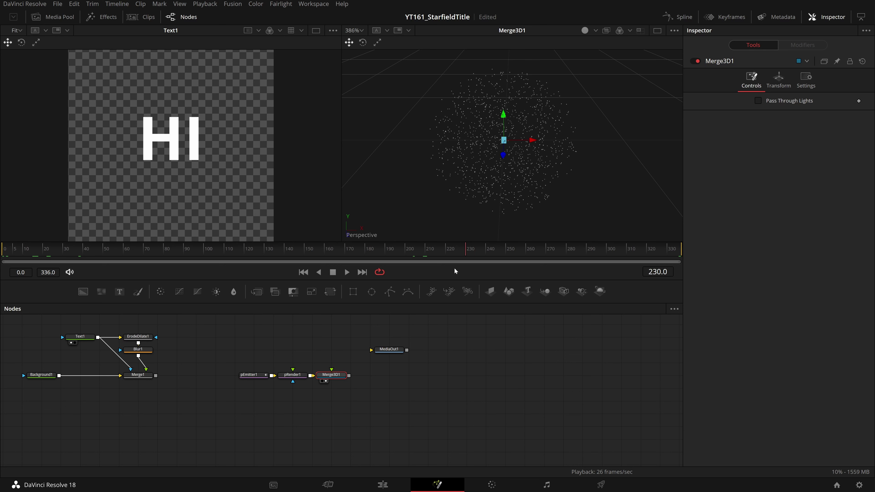
# Change pEmitter1's emission Region from Sphere to Bitmap.
pyautogui.click(253, 404)
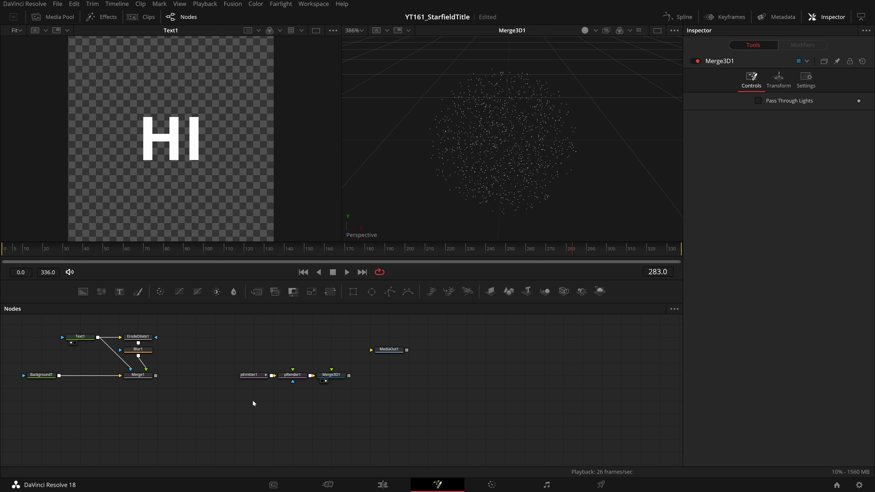
pyautogui.scroll(1, 282, 396)
pyautogui.click(249, 374)
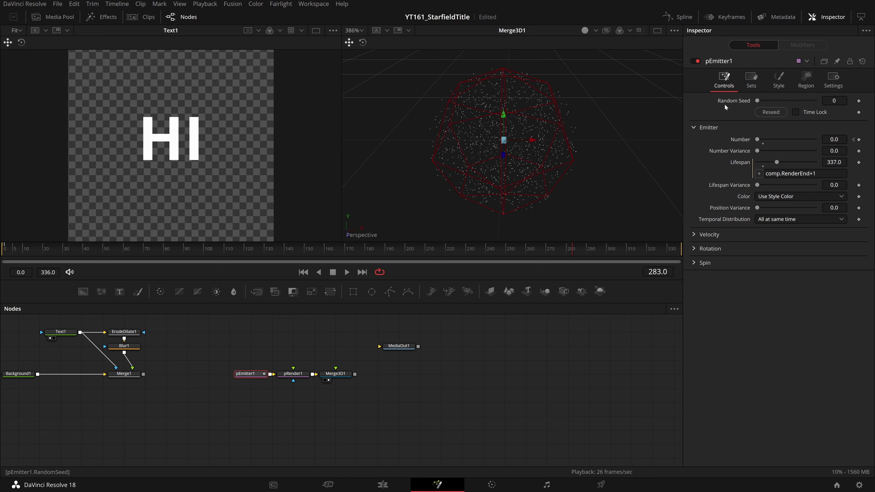
pyautogui.click(804, 85)
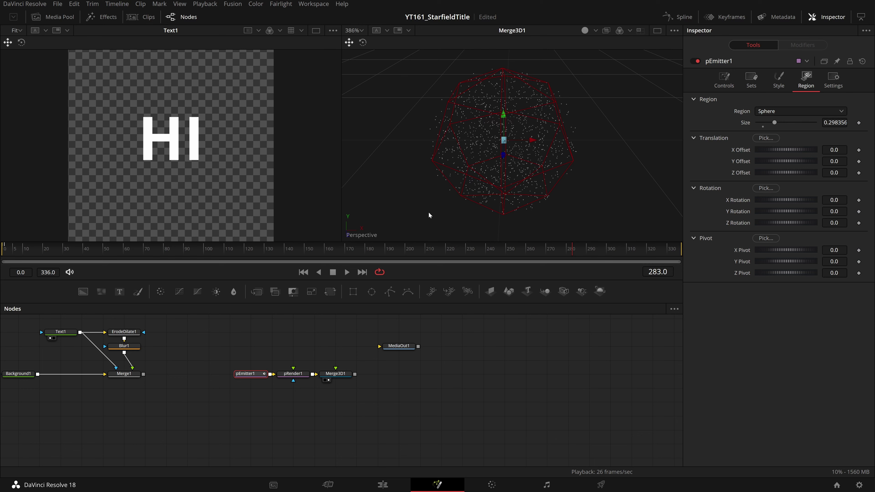
pyautogui.scroll(-3, 434, 212)
pyautogui.moveTo(417, 217)
pyautogui.mouseDown()
pyautogui.moveTo(520, 218)
pyautogui.moveTo(416, 206)
pyautogui.mouseUp()
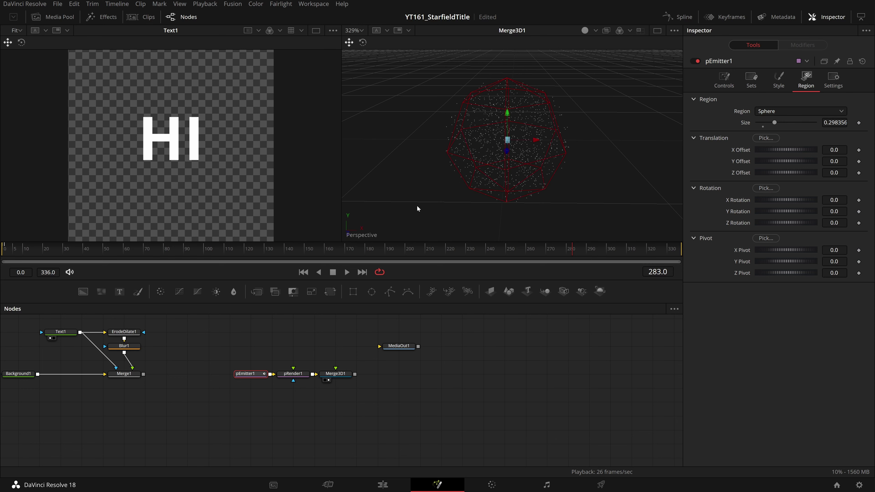
pyautogui.click(765, 112)
pyautogui.click(768, 143)
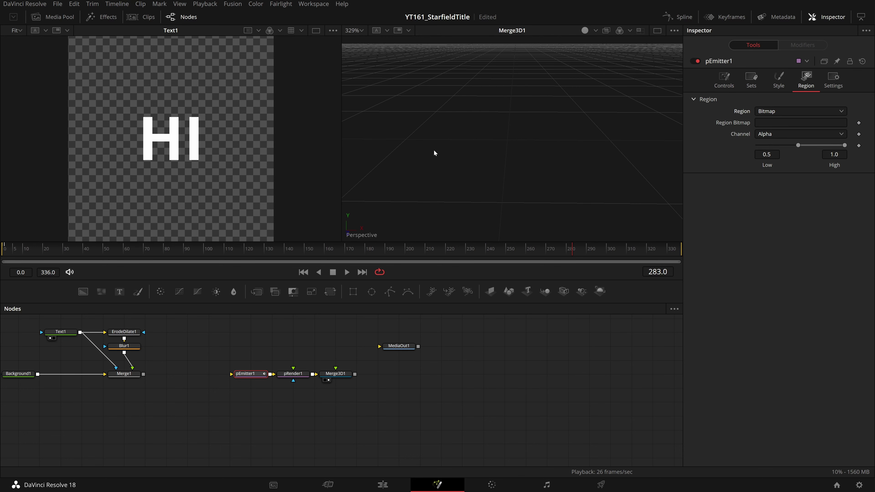
# Show Merge1's glowing HI in the left viewer.
pyautogui.scroll(5, 199, 373)
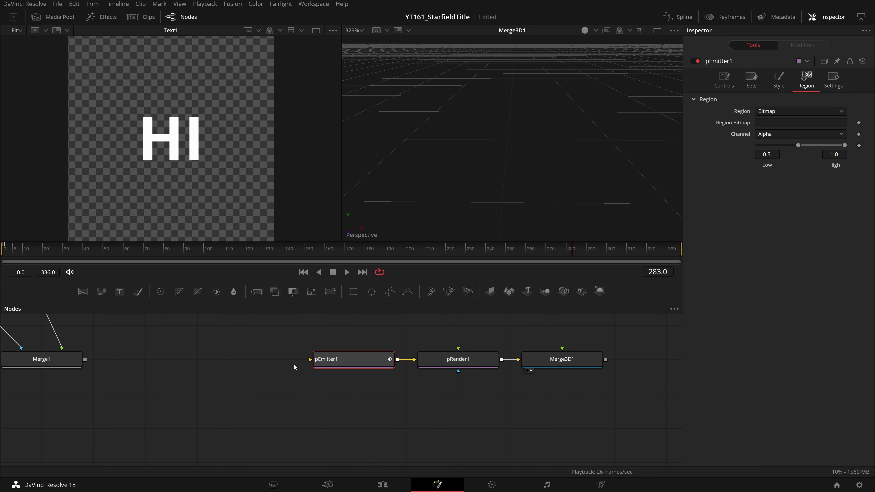
pyautogui.scroll(-3, 295, 367)
pyautogui.click(80, 363)
pyautogui.press('1')
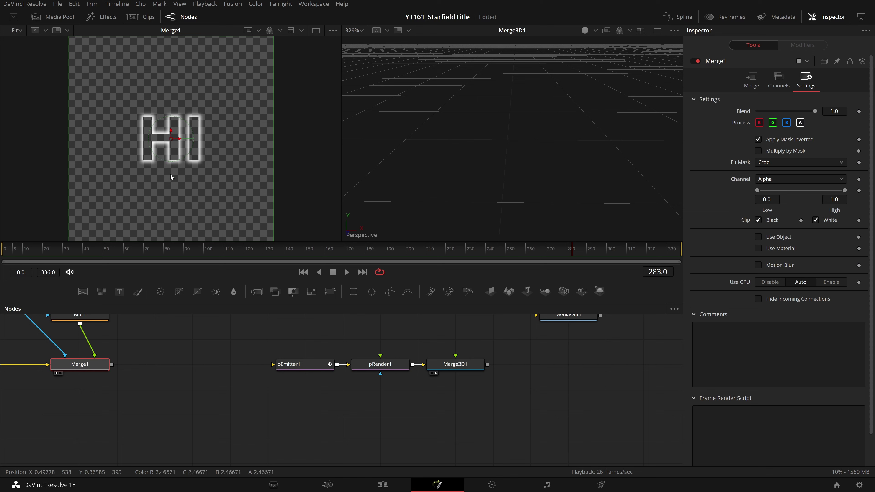
# Feed Merge1 into pEmitter1 as its Region Bitmap and set the bitmap Low threshold to 0.356.
pyautogui.moveTo(112, 364); pyautogui.dragTo(275, 365)
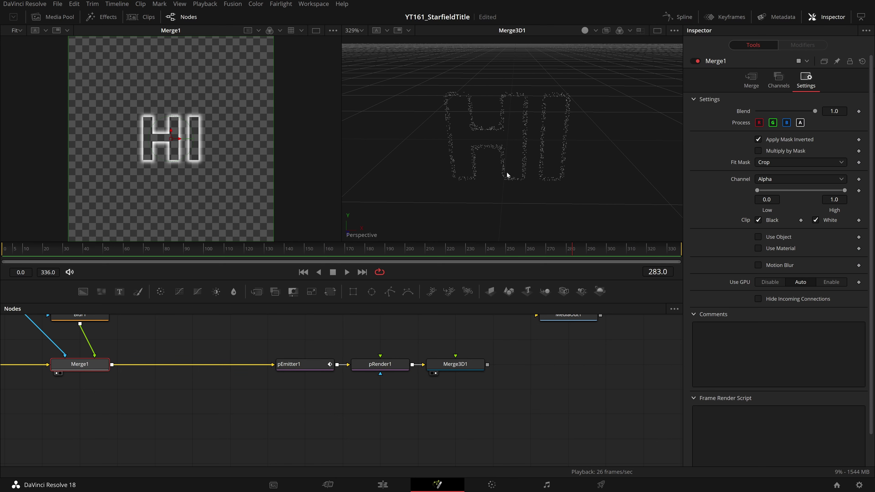
pyautogui.moveTo(506, 175)
pyautogui.mouseDown()
pyautogui.moveTo(509, 184)
pyautogui.moveTo(489, 188)
pyautogui.moveTo(543, 206)
pyautogui.moveTo(491, 159)
pyautogui.moveTo(474, 171)
pyautogui.moveTo(594, 179)
pyautogui.moveTo(592, 158)
pyautogui.moveTo(591, 173)
pyautogui.moveTo(540, 190)
pyautogui.moveTo(499, 188)
pyautogui.mouseUp()
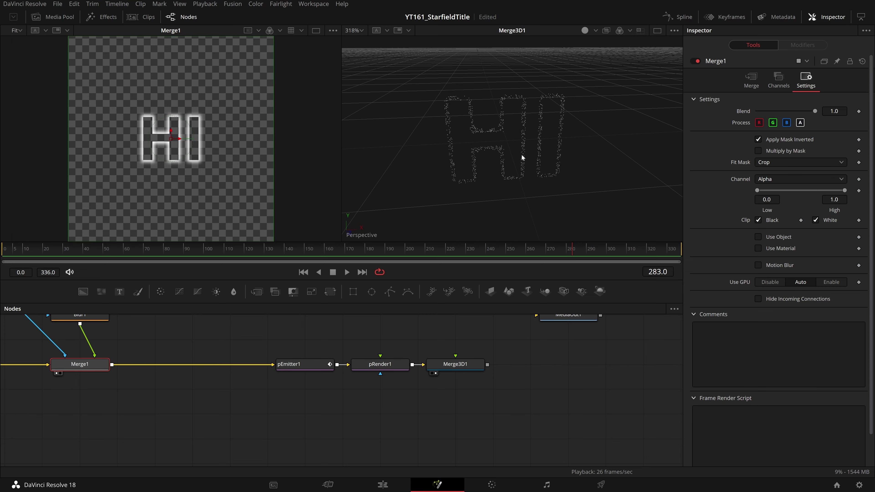
pyautogui.scroll(4, 489, 183)
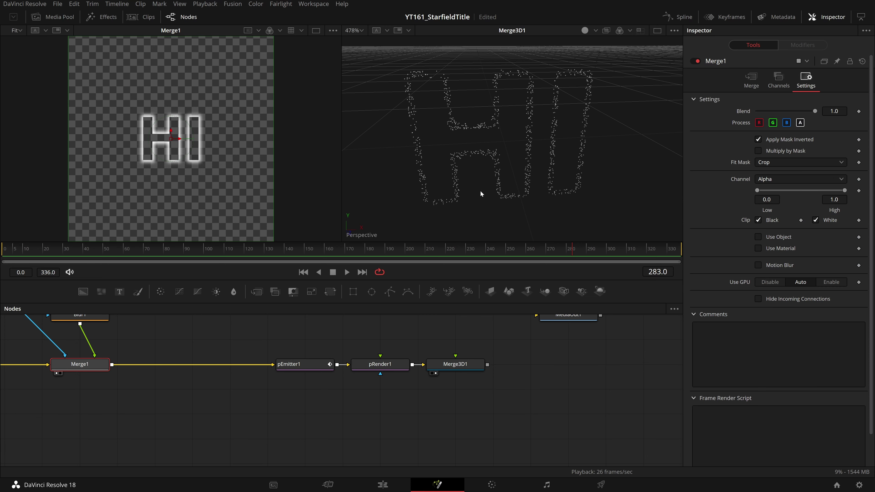
pyautogui.click(301, 365)
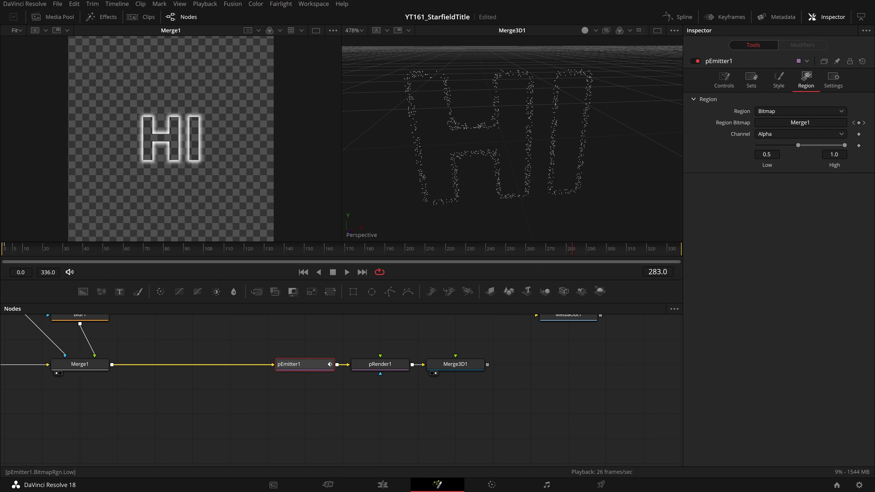
pyautogui.moveTo(796, 147); pyautogui.dragTo(767, 145)
pyautogui.scroll(3, 263, 101)
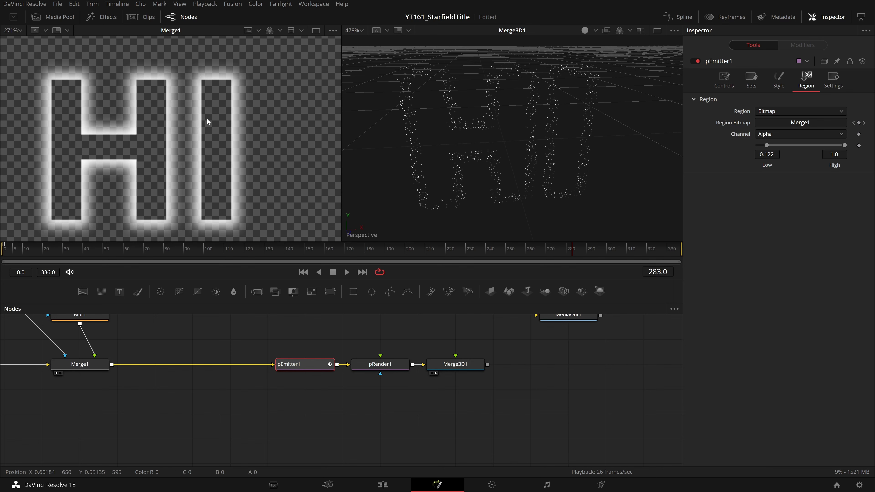
pyautogui.moveTo(766, 145); pyautogui.dragTo(770, 145)
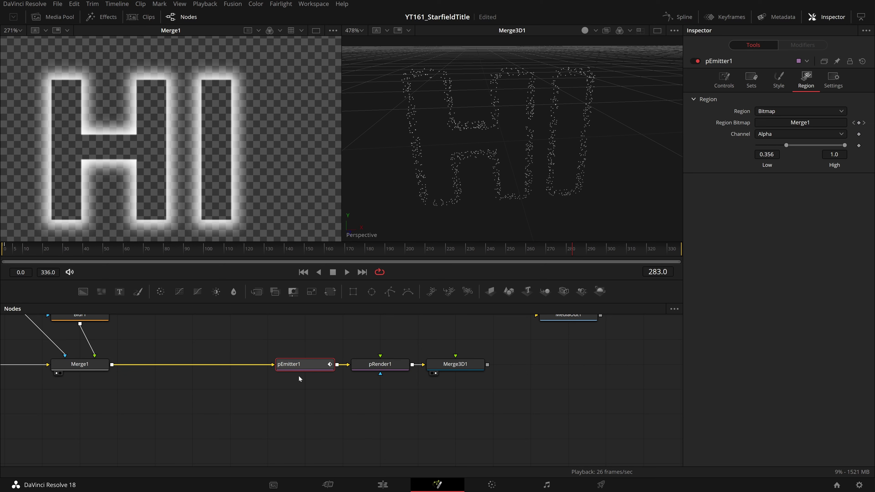
# Spread the particle nodes: pEmitter1 further left, pRender1 and Merge3D1 further right.
pyautogui.moveTo(299, 378); pyautogui.dragTo(187, 379)
pyautogui.moveTo(354, 335); pyautogui.dragTo(450, 386)
pyautogui.moveTo(456, 368); pyautogui.dragTo(494, 371)
pyautogui.click(362, 397)
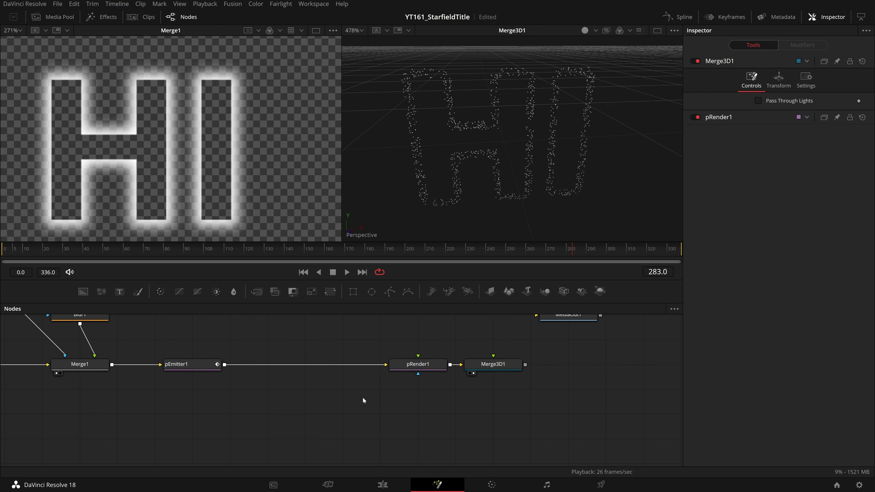
# Insert a pCustom node after pEmitter1 using the tool search 'pcus'.
pyautogui.click(179, 365)
pyautogui.hotkey('shift', 'space')
pyautogui.write('pcus')
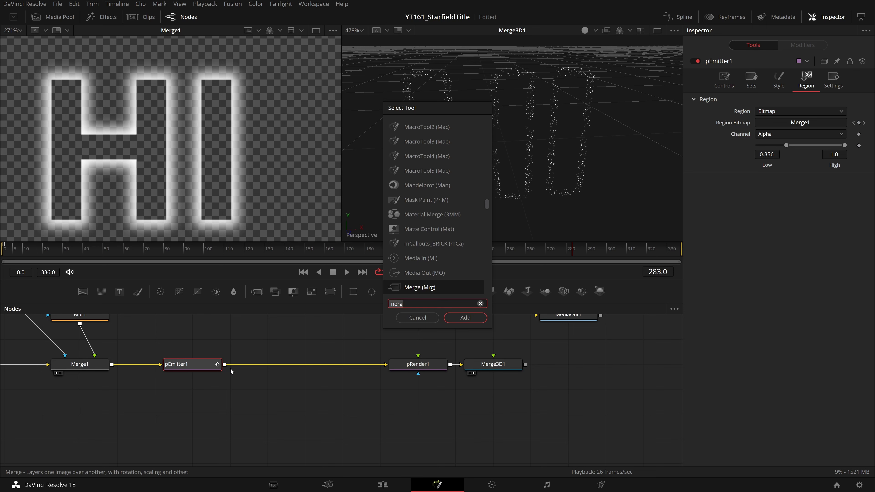
pyautogui.press('Return')
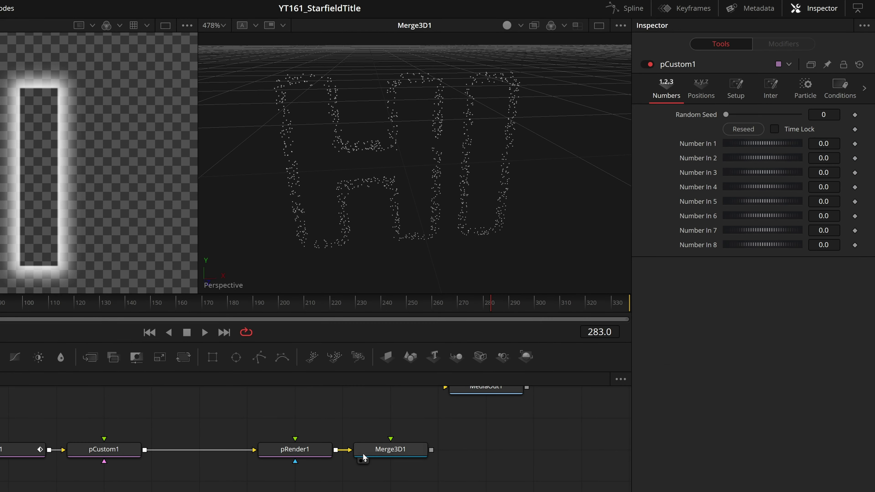
# Set pCustom1's particle Position Z expression to rands(-.1, .1,id).
pyautogui.click(819, 81)
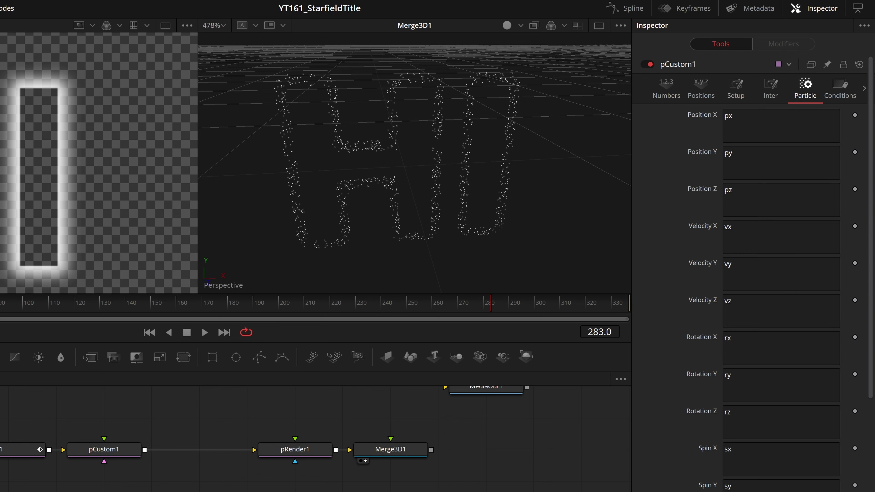
pyautogui.scroll(-5, 785, 333)
pyautogui.scroll(5, 784, 333)
pyautogui.click(715, 191)
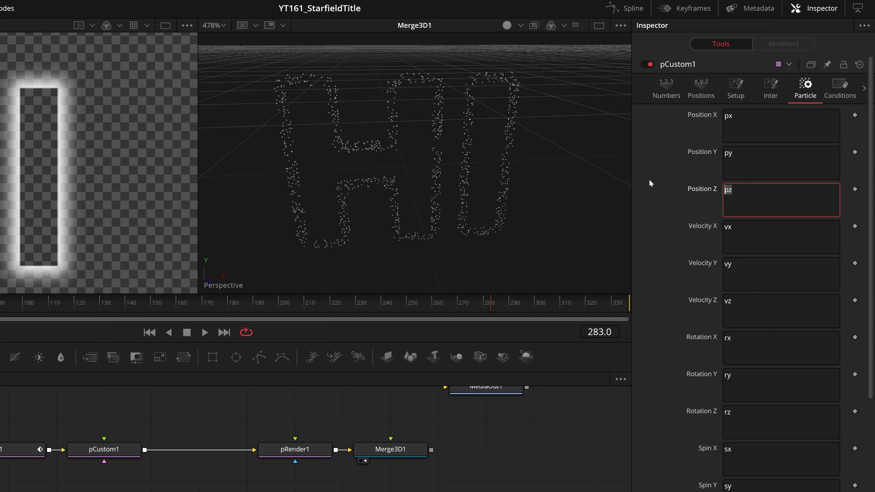
pyautogui.write('rands(-.1, .1,id)')
pyautogui.click(679, 191)
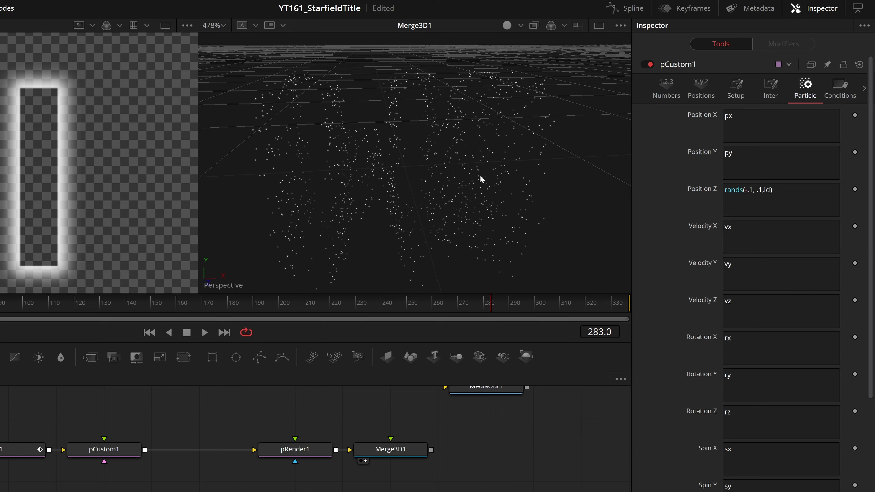
# Orbit the 3D view around the HI letters to check the depth scatter.
pyautogui.scroll(-10, 470, 214)
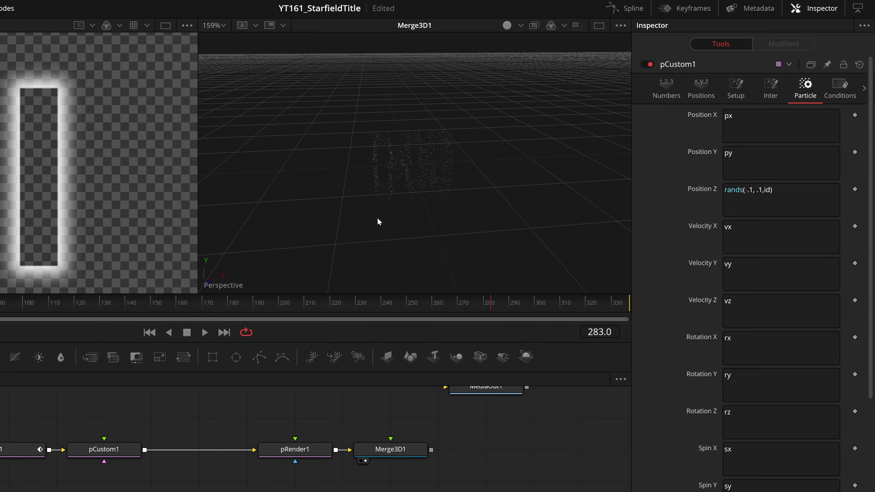
pyautogui.moveTo(397, 226); pyautogui.dragTo(390, 188)
pyautogui.scroll(6, 443, 196)
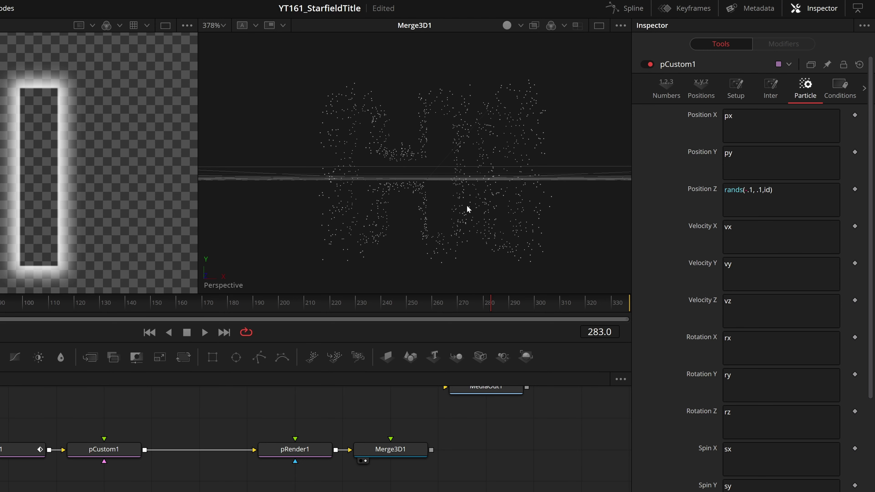
pyautogui.moveTo(441, 211); pyautogui.dragTo(505, 212)
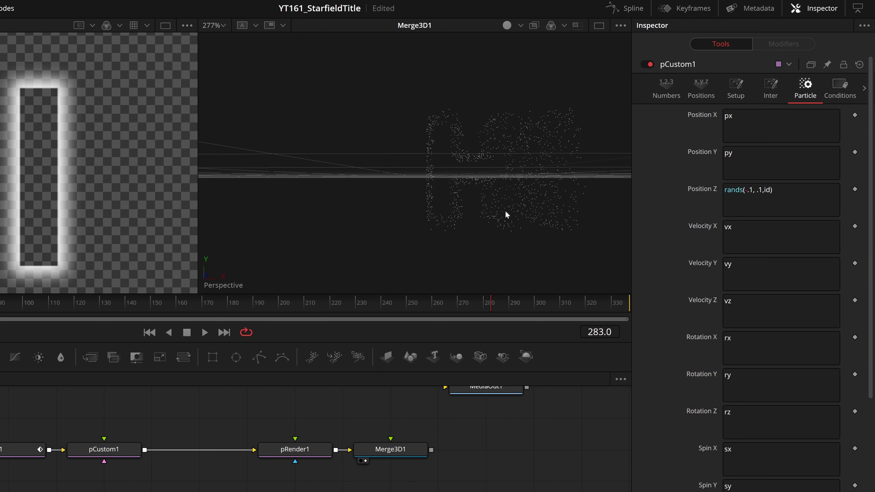
pyautogui.moveTo(553, 234); pyautogui.dragTo(467, 186)
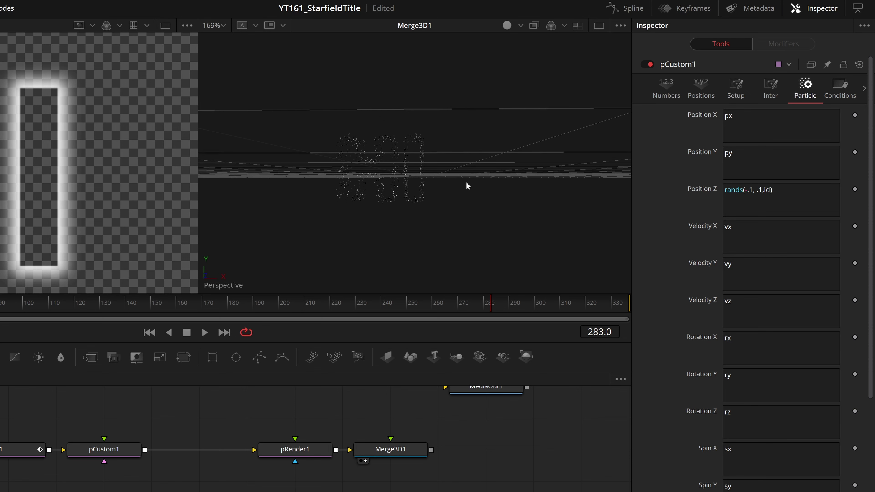
pyautogui.moveTo(415, 207); pyautogui.dragTo(396, 189)
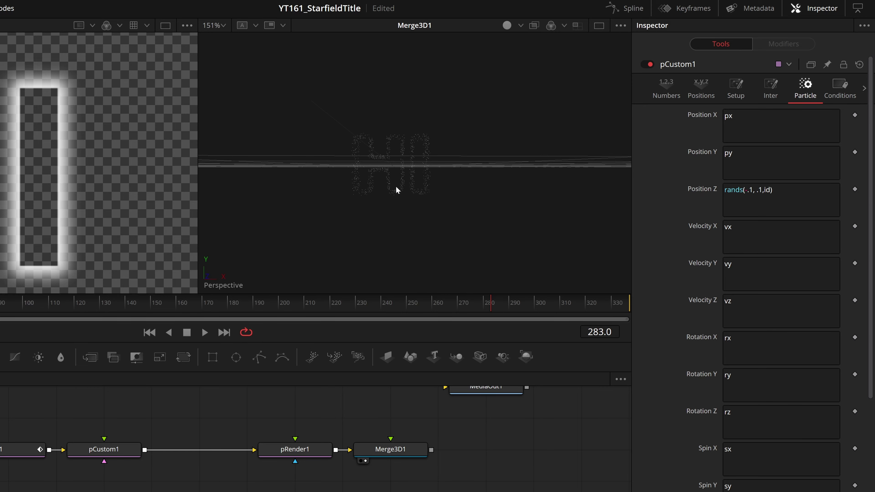
pyautogui.moveTo(334, 215)
pyautogui.mouseDown()
pyautogui.moveTo(351, 215)
pyautogui.moveTo(365, 246)
pyautogui.moveTo(413, 262)
pyautogui.moveTo(471, 263)
pyautogui.moveTo(474, 289)
pyautogui.moveTo(349, 247)
pyautogui.moveTo(350, 206)
pyautogui.moveTo(351, 215)
pyautogui.mouseUp()
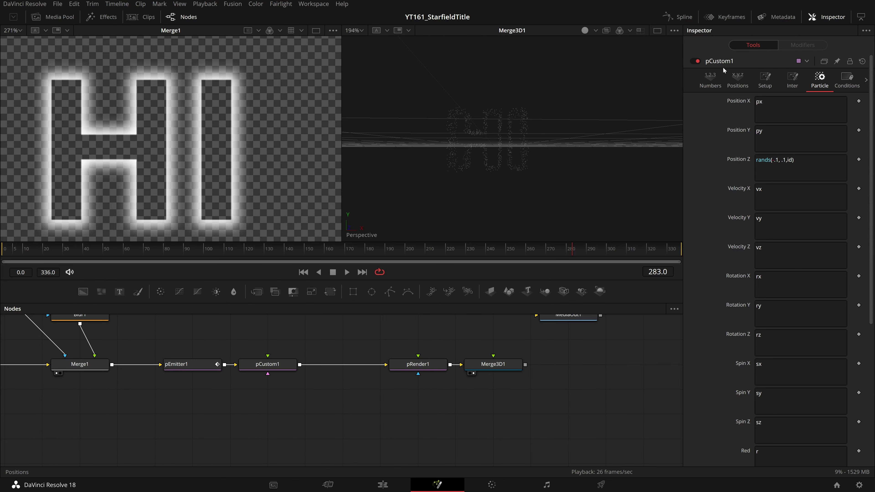
pyautogui.click(182, 364)
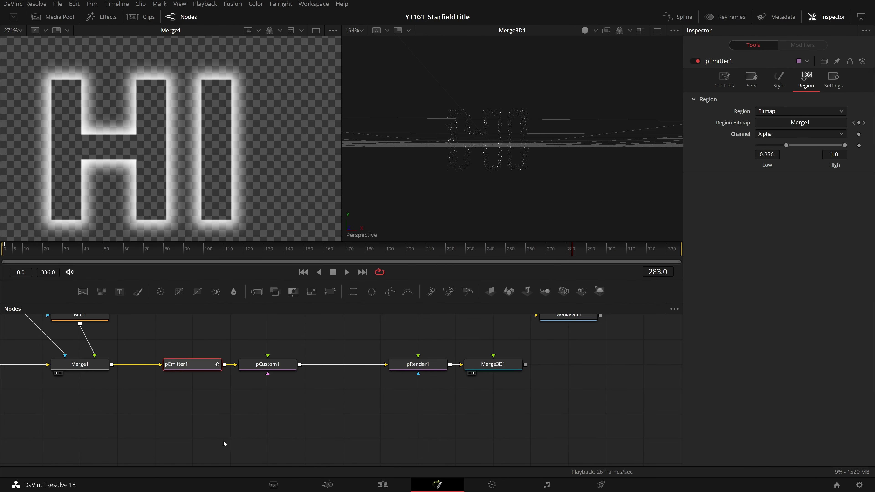
# Set pEmitter1's particle Size Variance to 0.0055 in the Style settings.
pyautogui.scroll(1, 469, 184)
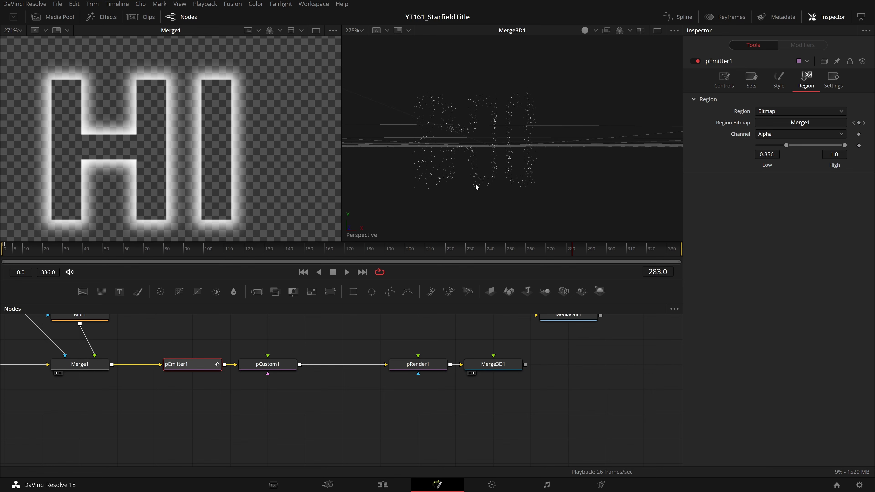
pyautogui.click(779, 81)
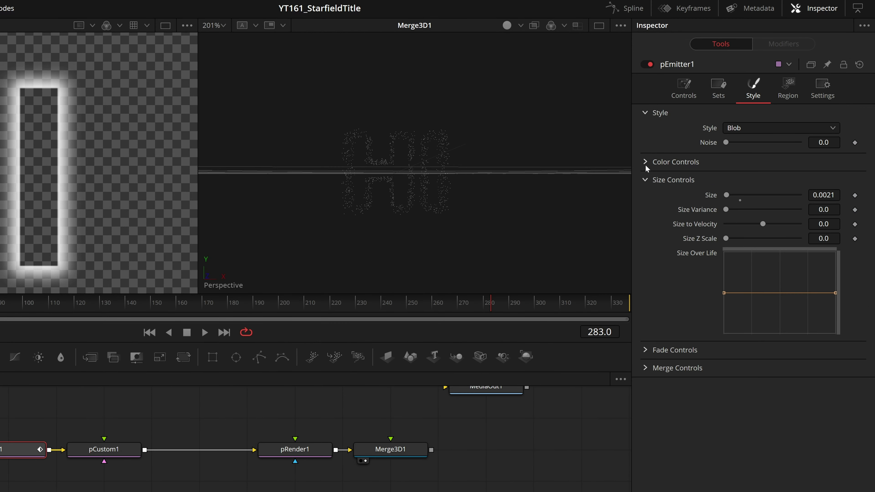
pyautogui.click(645, 163)
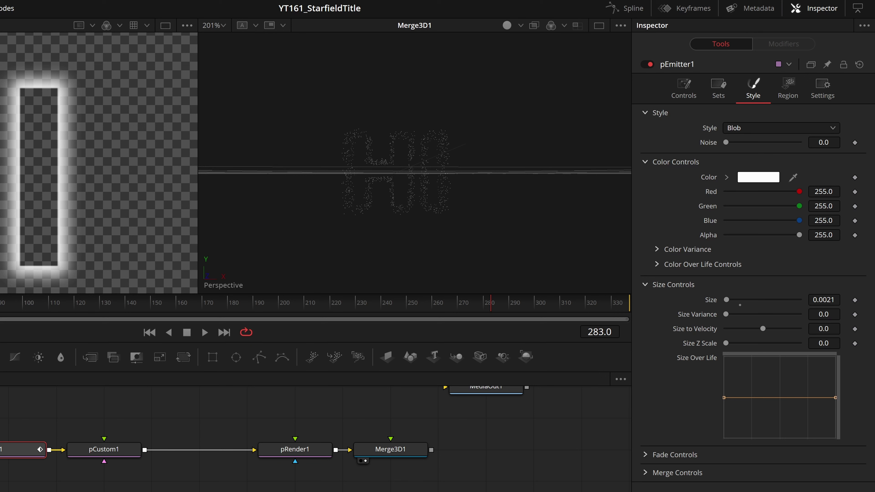
pyautogui.moveTo(823, 314); pyautogui.dragTo(842, 314)
pyautogui.scroll(6, 406, 195)
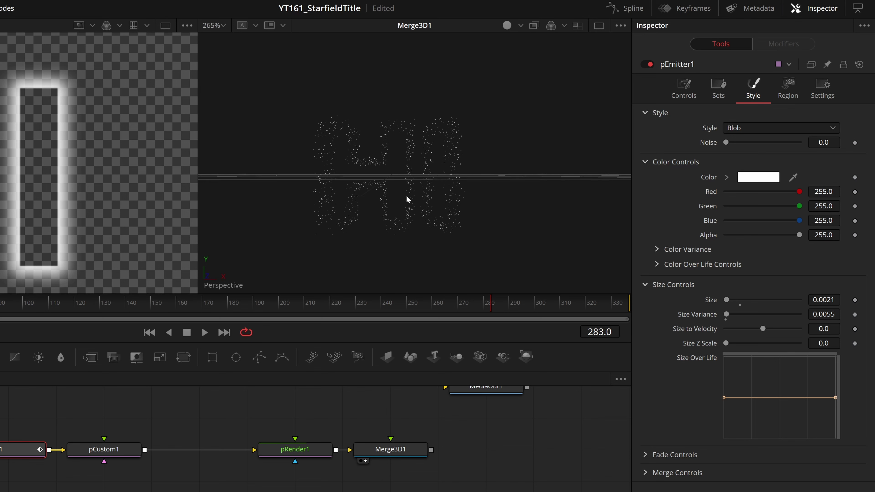
pyautogui.moveTo(404, 206); pyautogui.dragTo(395, 103)
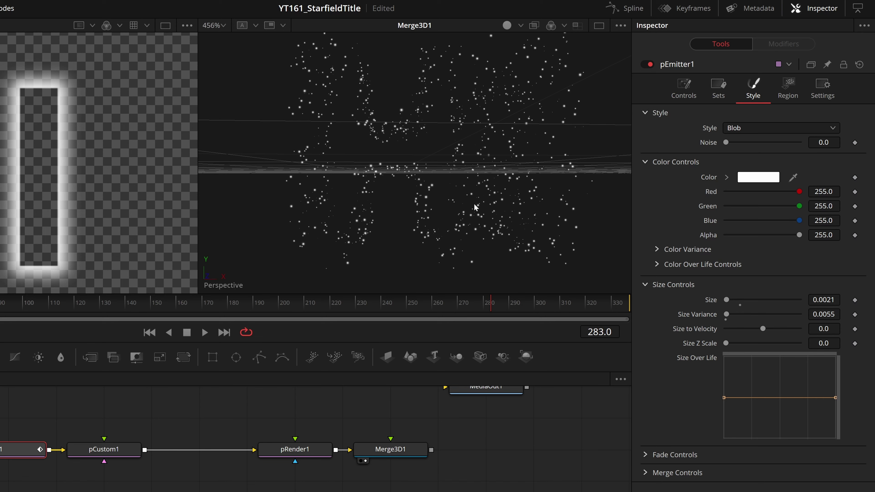
pyautogui.scroll(-7, 465, 186)
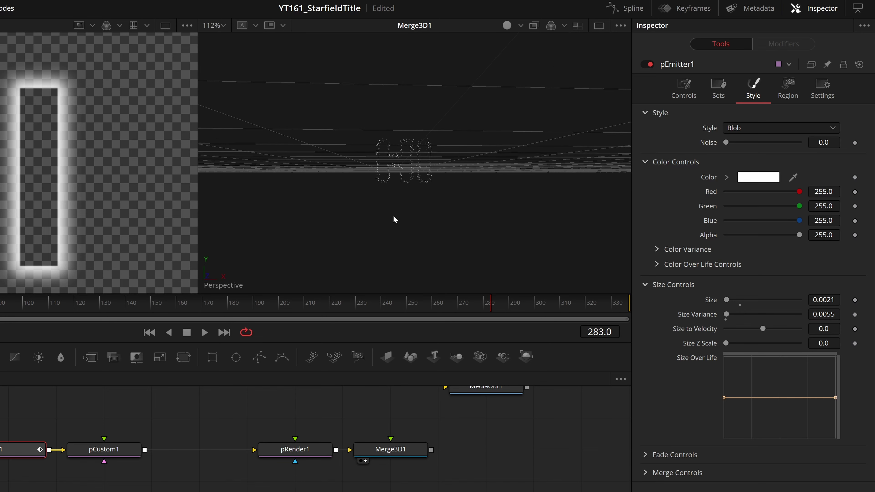
pyautogui.scroll(1, 434, 216)
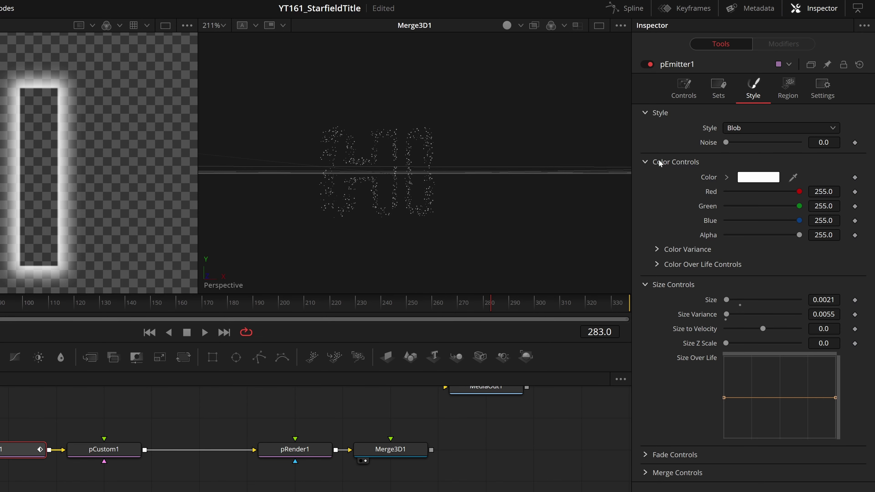
# Set Color Variance highs to Red 0.087, Green 0.225 and Blue 0.538.
pyautogui.click(660, 251)
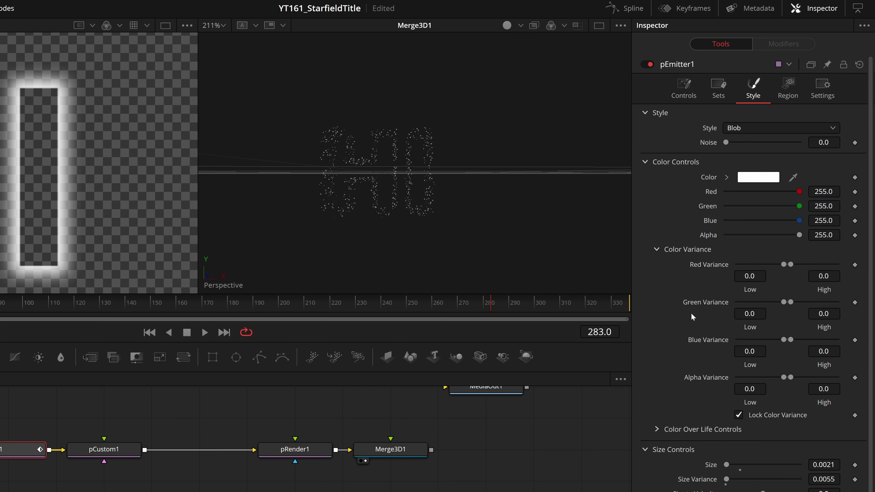
pyautogui.moveTo(794, 340); pyautogui.dragTo(812, 340)
pyautogui.moveTo(790, 302); pyautogui.dragTo(794, 303)
pyautogui.moveTo(791, 264); pyautogui.dragTo(795, 263)
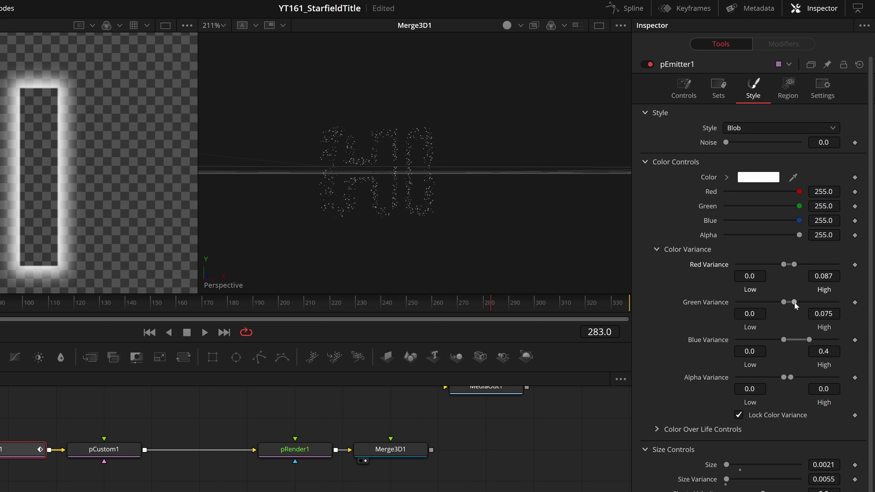
pyautogui.moveTo(794, 303); pyautogui.dragTo(800, 301)
pyautogui.moveTo(809, 340); pyautogui.dragTo(815, 340)
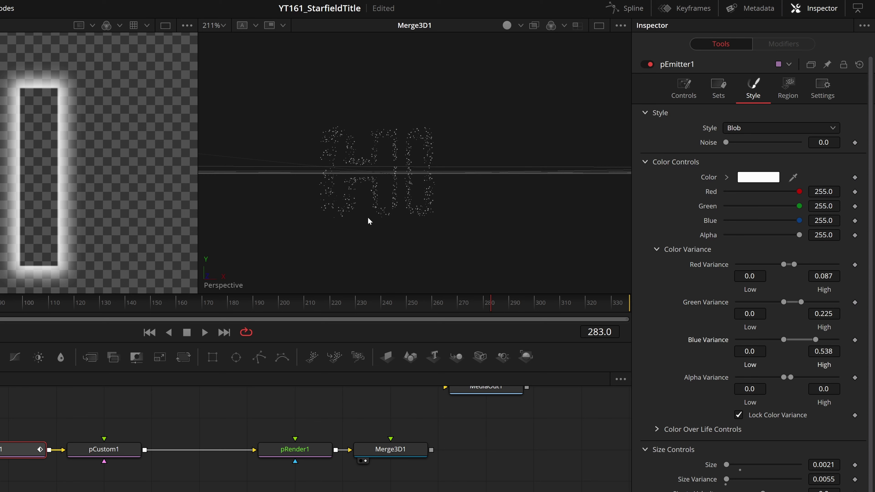
pyautogui.scroll(3, 368, 216)
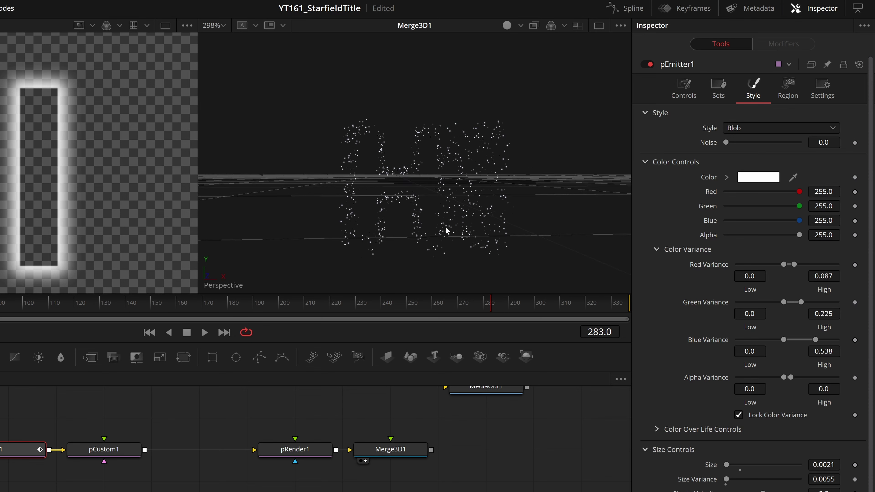
pyautogui.scroll(1, 413, 203)
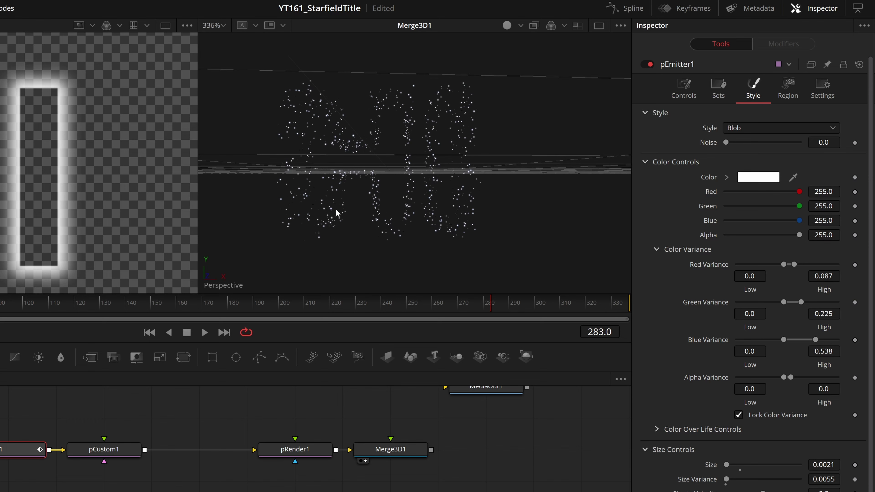
pyautogui.scroll(-3, 407, 193)
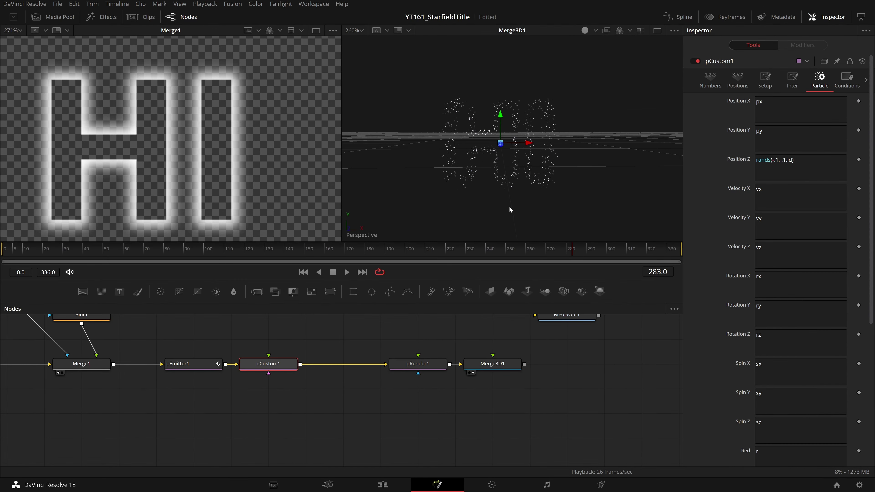
pyautogui.scroll(-2, 509, 207)
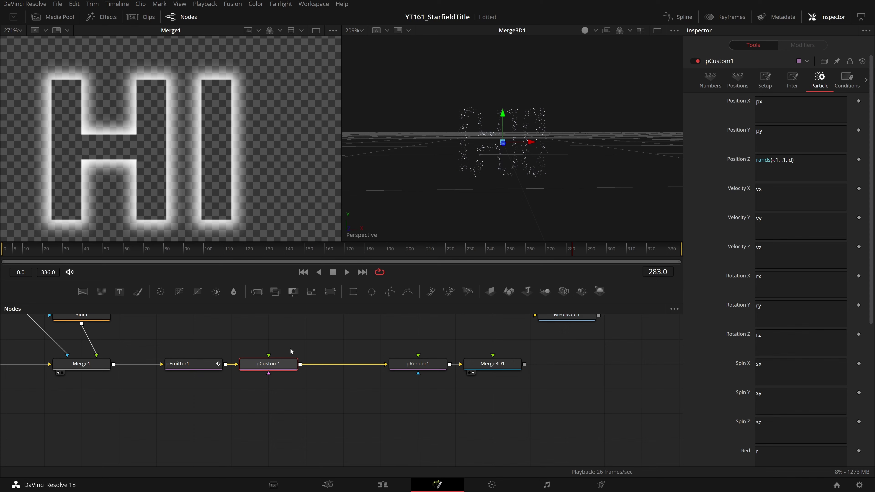
pyautogui.hotkey('ctrl', 'f')
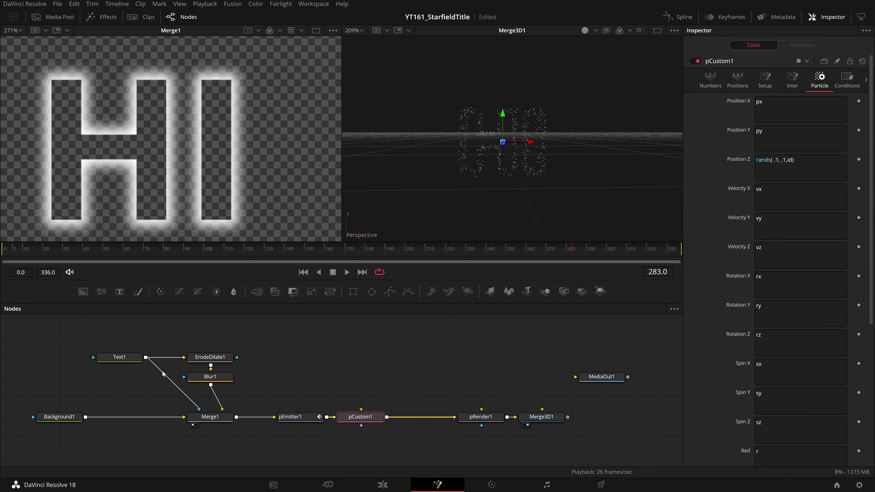
# Copy the ErodeDilate1, Blur1 and Merge1 glow nodes and paste a copy above the originals.
pyautogui.moveTo(267, 345); pyautogui.dragTo(608, 410)
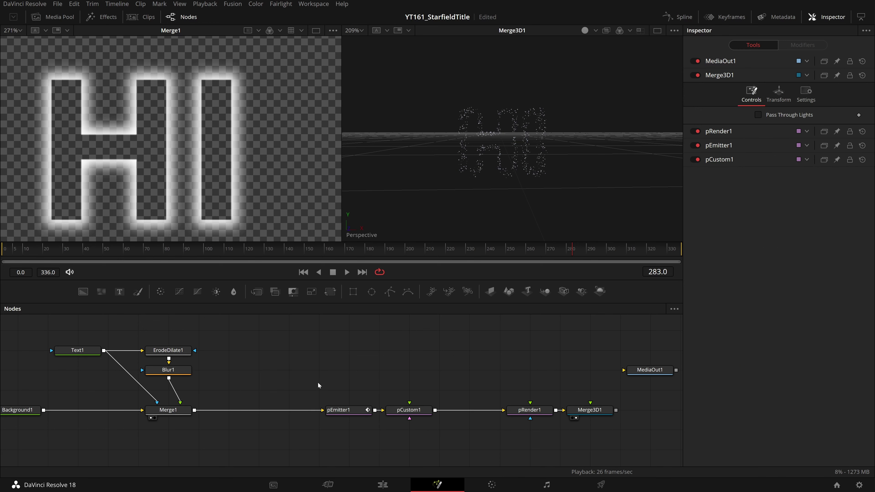
pyautogui.scroll(-1, 318, 382)
pyautogui.moveTo(344, 411)
pyautogui.mouseDown()
pyautogui.moveTo(261, 411)
pyautogui.moveTo(345, 412)
pyautogui.mouseUp()
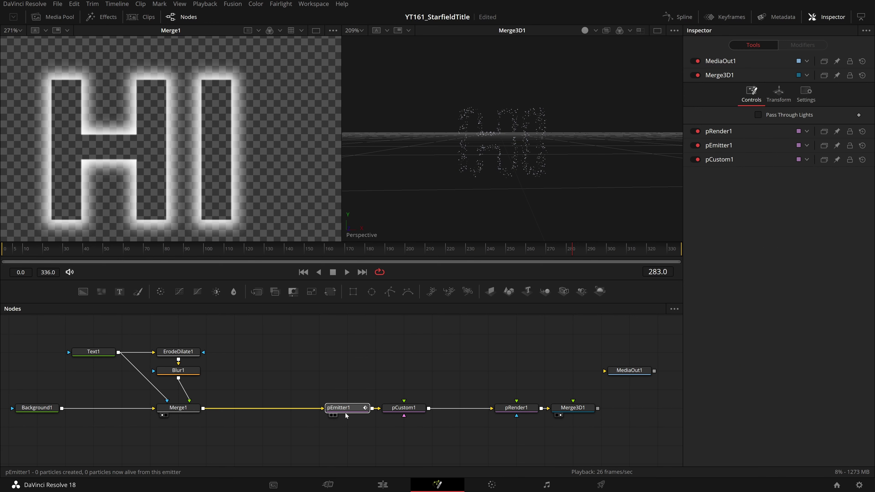
pyautogui.click(261, 384)
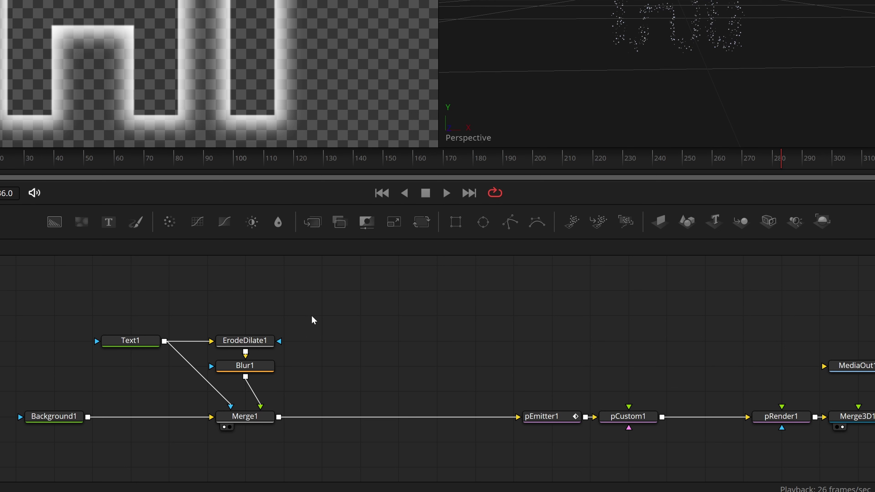
pyautogui.moveTo(313, 316); pyautogui.dragTo(245, 437)
pyautogui.hotkey('ctrl', 'c')
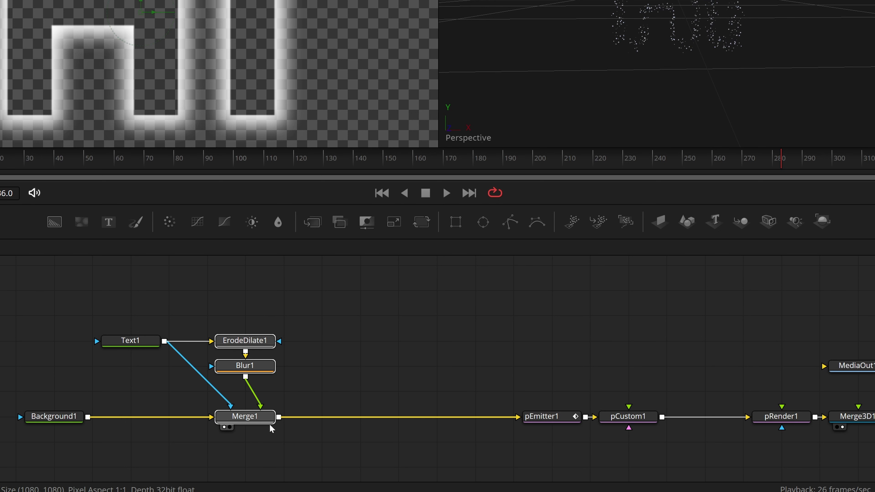
pyautogui.click(351, 371)
pyautogui.hotkey('ctrl', 'v')
pyautogui.moveTo(356, 392); pyautogui.dragTo(355, 341)
# Paste a second glow-node copy further right and move Text1 above the glow branches.
pyautogui.click(344, 340)
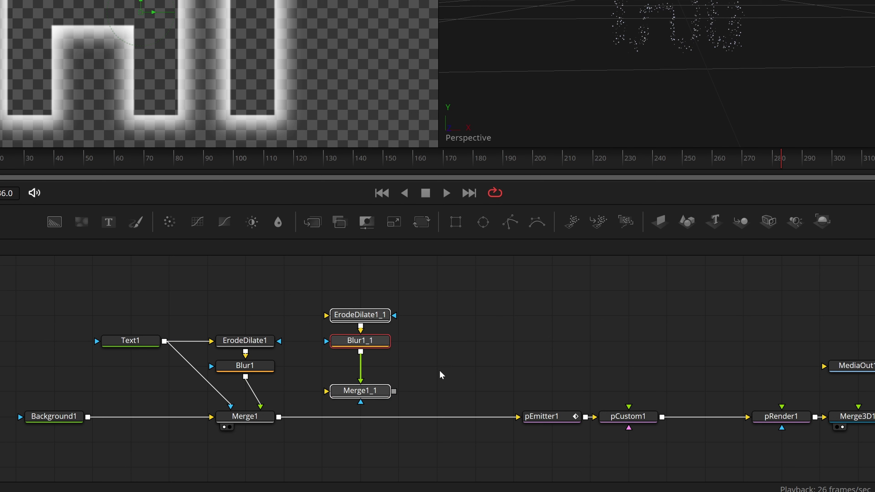
pyautogui.click(463, 381)
pyautogui.hotkey('ctrl', 'v')
pyautogui.moveTo(482, 399); pyautogui.dragTo(486, 327)
pyautogui.click(396, 344)
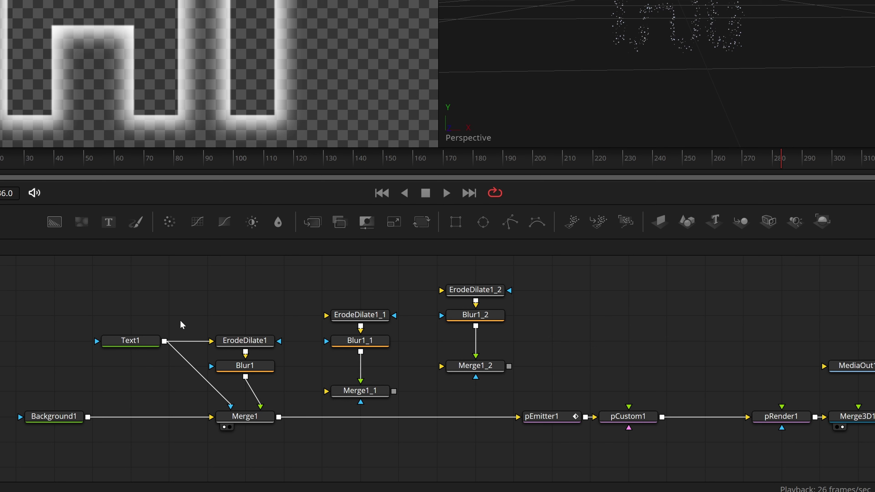
pyautogui.click(140, 346)
pyautogui.moveTo(140, 348); pyautogui.dragTo(141, 323)
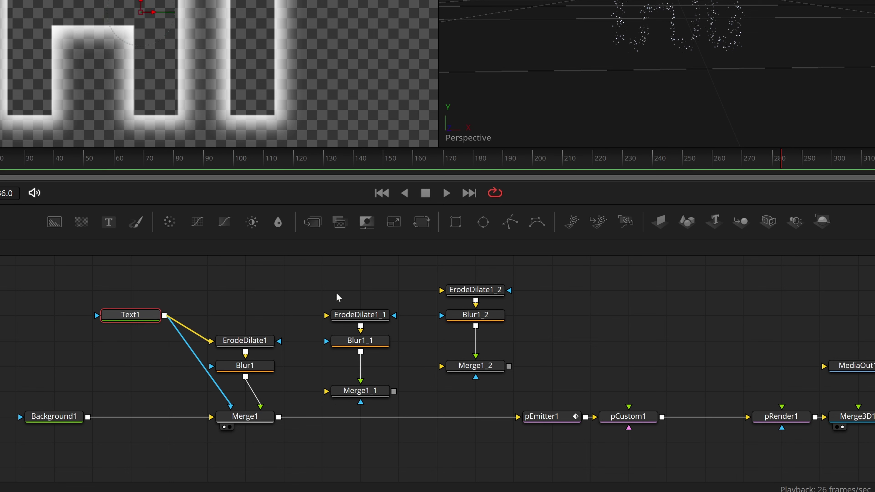
# Connect Background1 as the background of Merge1_1 and Merge1_2.
pyautogui.click(56, 422)
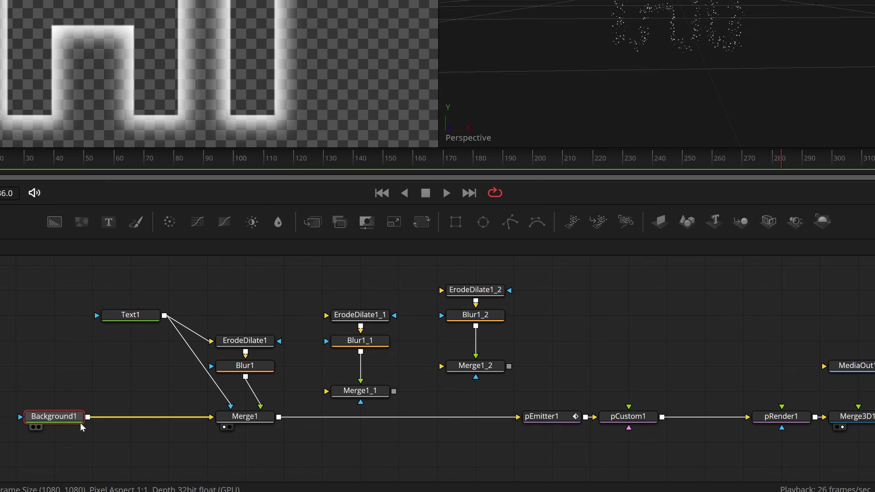
pyautogui.moveTo(88, 417); pyautogui.dragTo(326, 391)
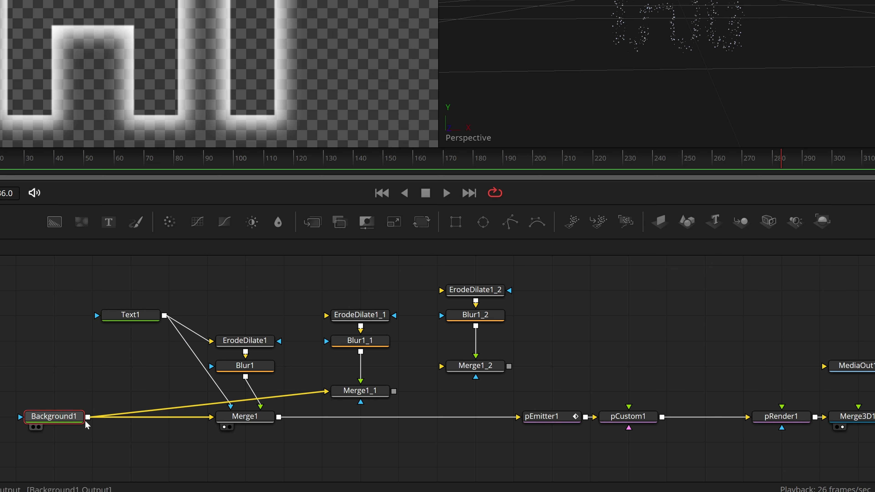
pyautogui.moveTo(87, 416); pyautogui.dragTo(442, 366)
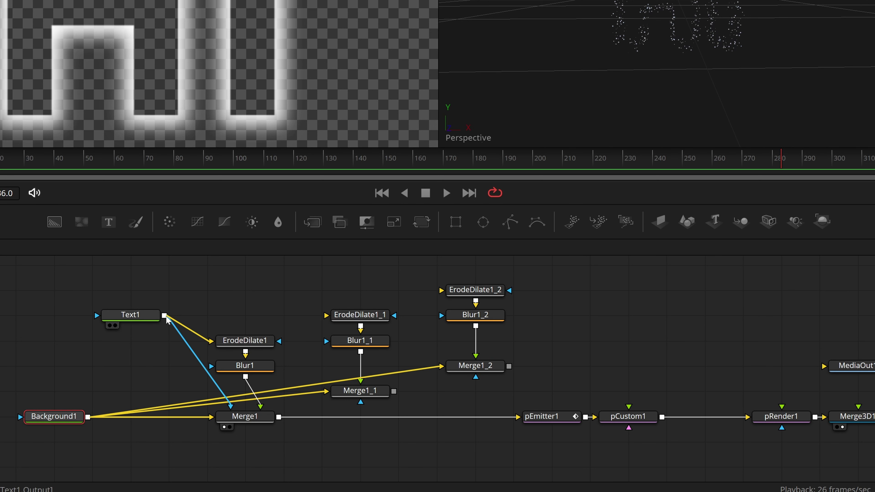
# Feed Text1 into Merge1_1 and ErodeDilate1_2, and use it as Merge1_2's effect mask.
pyautogui.moveTo(164, 315); pyautogui.dragTo(325, 315)
pyautogui.moveTo(165, 316); pyautogui.dragTo(441, 290)
pyautogui.click(303, 346)
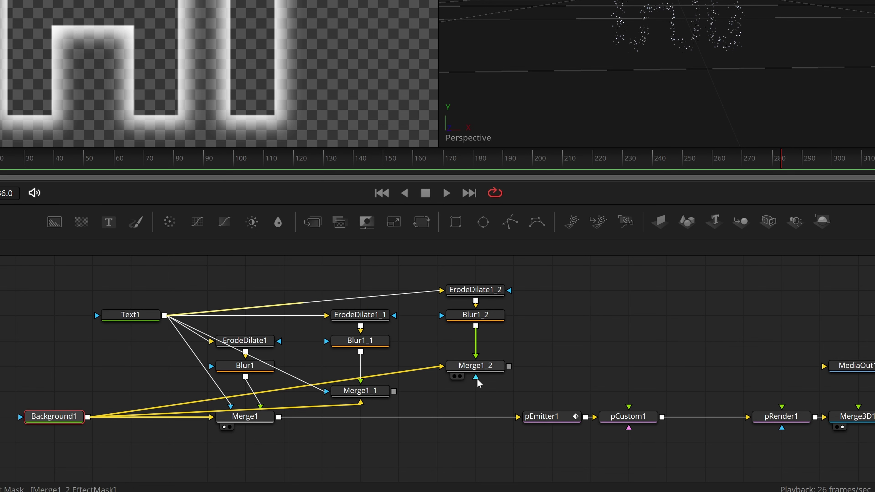
pyautogui.moveTo(164, 315); pyautogui.dragTo(475, 377)
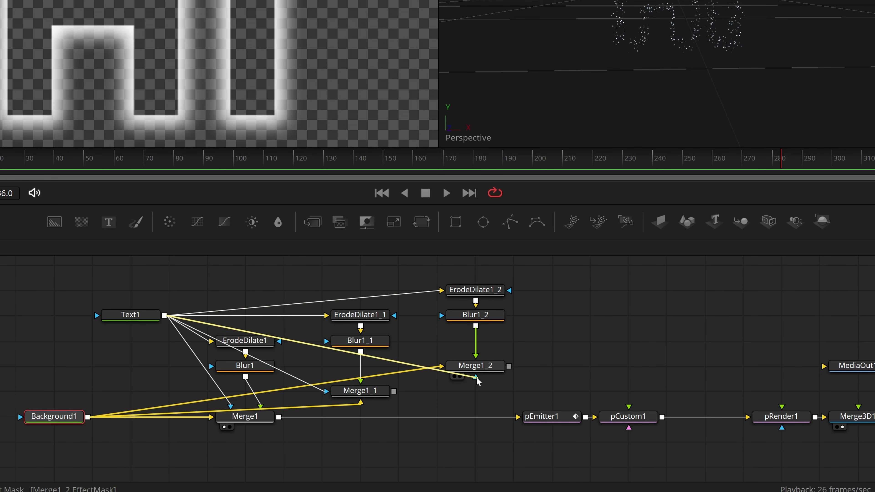
pyautogui.click(245, 416)
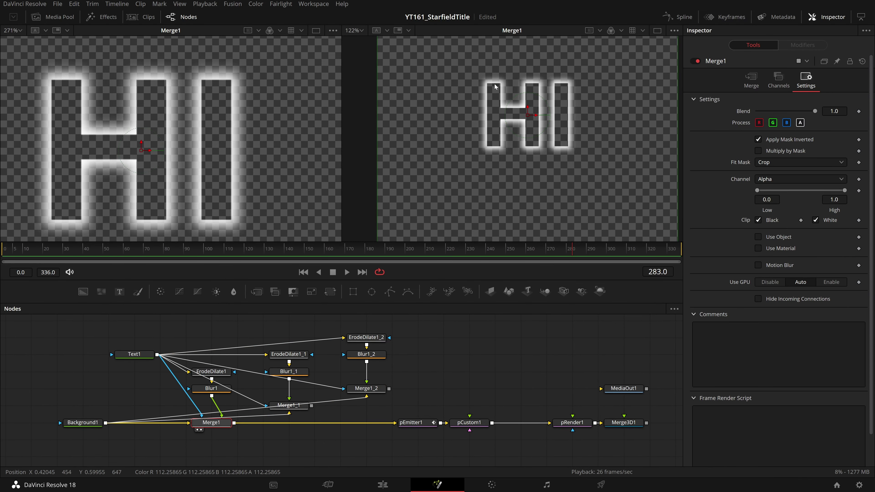
# Save the comp and preview Merge1_1's output.
pyautogui.hotkey('ctrl', 's')
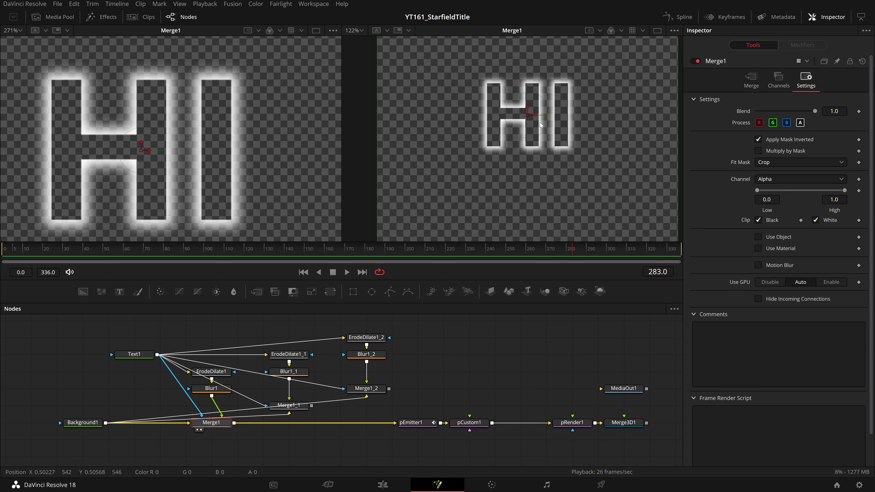
pyautogui.click(299, 405)
pyautogui.click(283, 356)
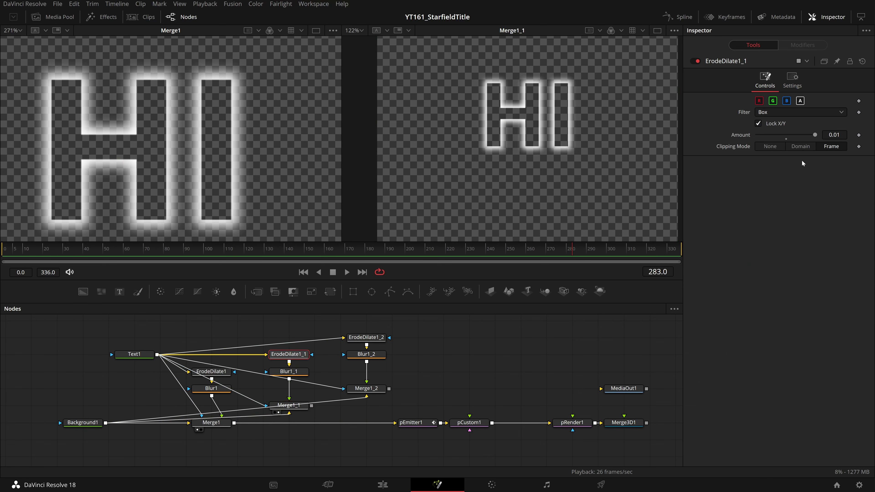
# Set ErodeDilate1_1's Amount to 0.05, then fine-tune it down to 0.033.
pyautogui.click(834, 135)
pyautogui.write('5')
pyautogui.press('Return')
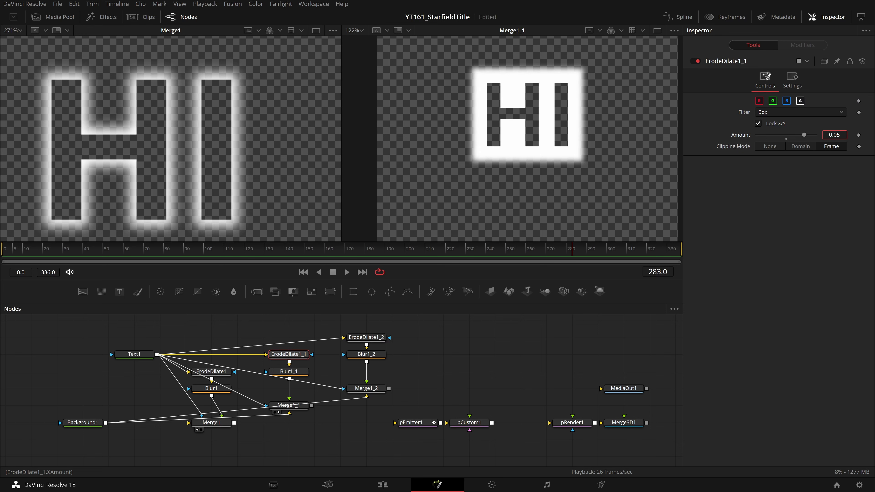
pyautogui.click(804, 136)
pyautogui.moveTo(804, 138); pyautogui.dragTo(798, 138)
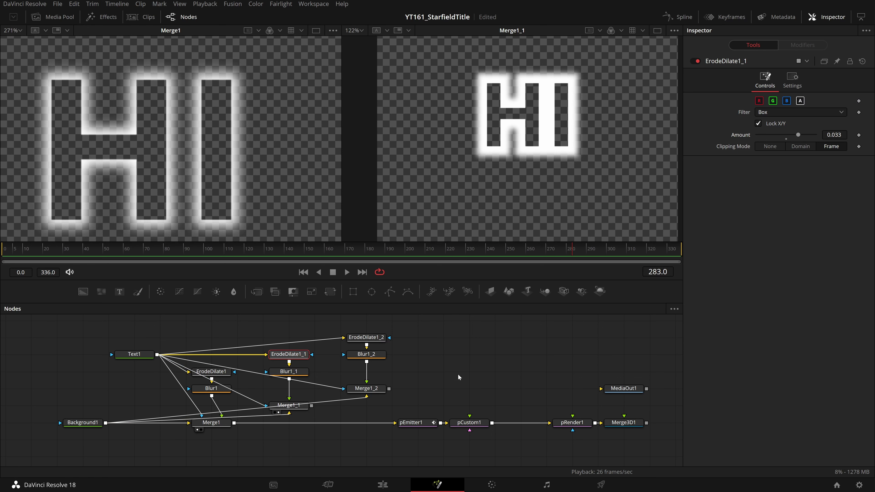
pyautogui.hscroll(5, 365, 385)
pyautogui.moveTo(369, 432); pyautogui.dragTo(394, 432)
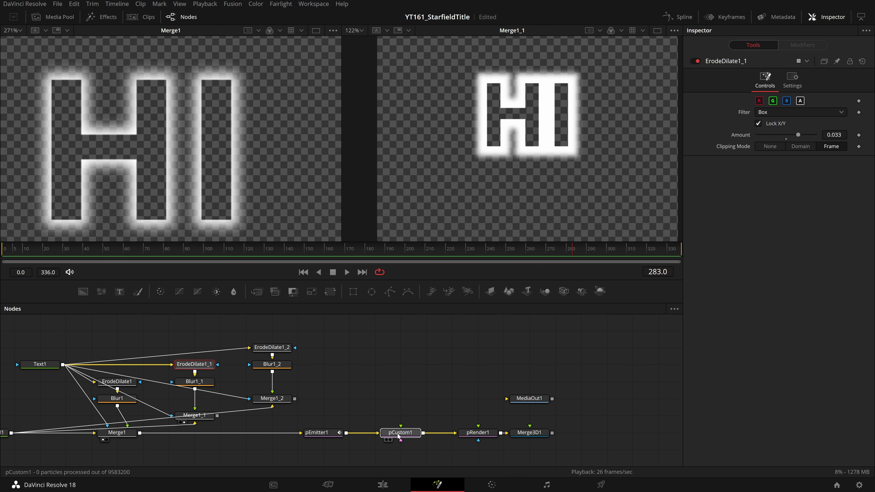
# Duplicate pEmitter1 and feed Merge1_1 into the new emitter.
pyautogui.click(327, 435)
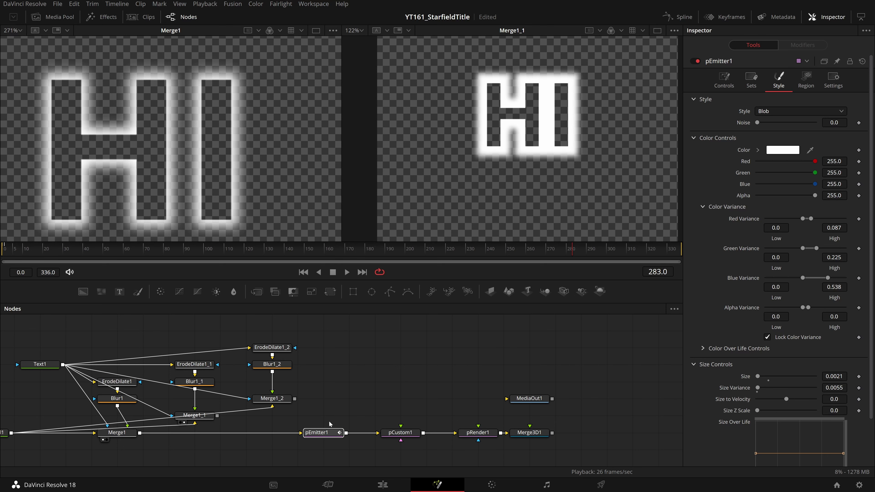
pyautogui.hotkey('ctrl', 'c')
pyautogui.hotkey('ctrl', 'v')
pyautogui.moveTo(217, 415); pyautogui.dragTo(309, 421)
# Shift the render nodes right and add a second emitter copy fed by Merge1_2.
pyautogui.click(529, 435)
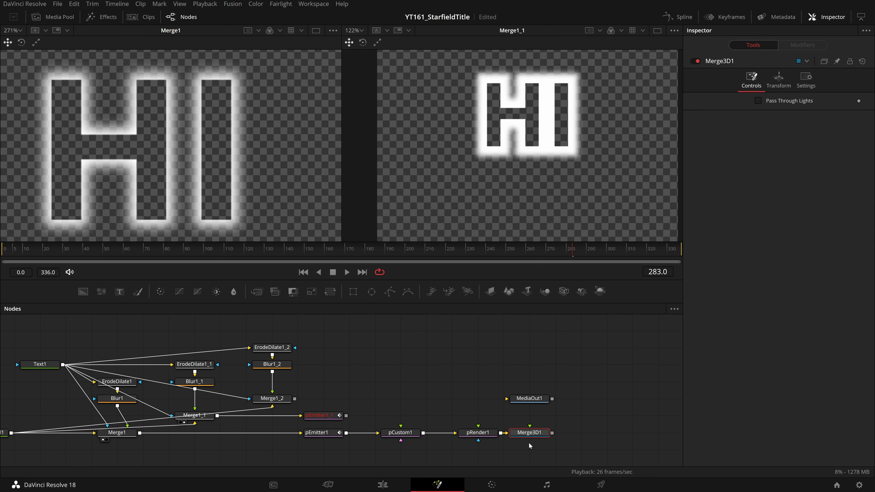
pyautogui.press('2')
pyautogui.moveTo(396, 375); pyautogui.dragTo(631, 440)
pyautogui.scroll(-1, 307, 394)
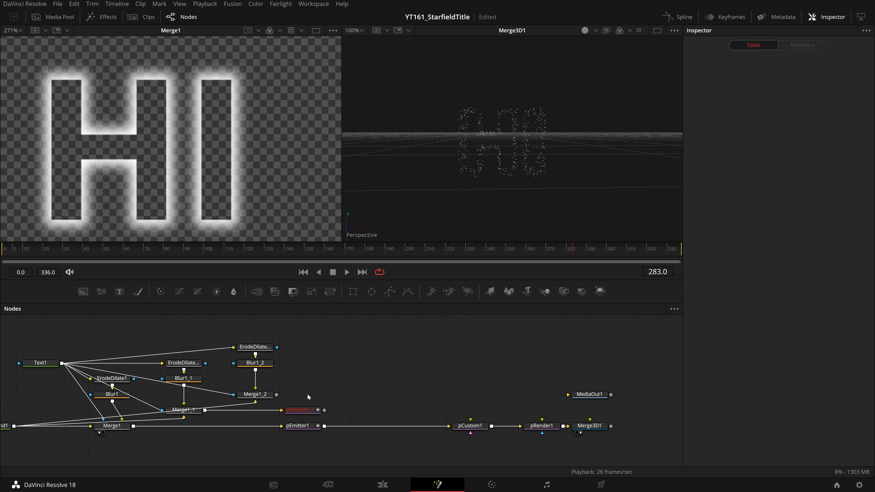
pyautogui.hotkey('ctrl', 'v')
pyautogui.moveTo(277, 395); pyautogui.dragTo(313, 395)
# Add pMerge1 combining the two copied emitters.
pyautogui.scroll(2, 363, 398)
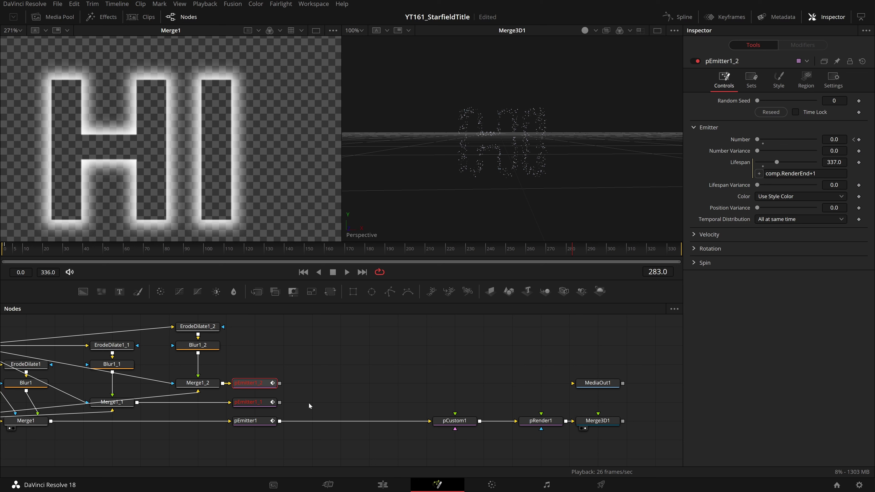
pyautogui.click(308, 405)
pyautogui.hotkey('shift', 'space')
pyautogui.write('pmer')
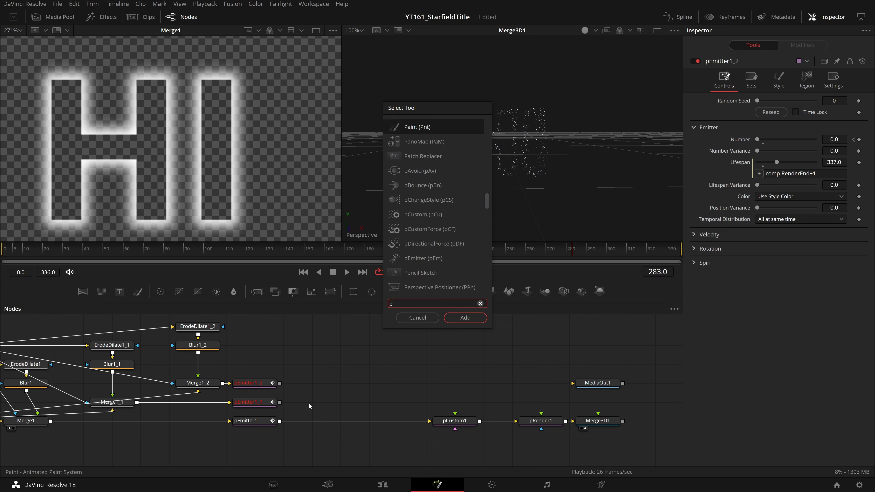
pyautogui.press('Return')
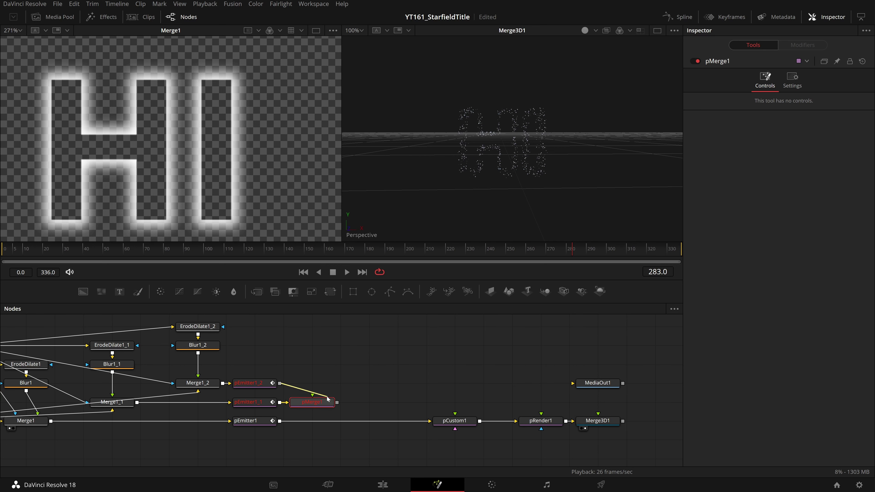
pyautogui.moveTo(280, 383); pyautogui.dragTo(312, 394)
# Insert pMerge2 after pEmitter1 to join all three particle streams, undoing a mistaken Merge2.
pyautogui.click(257, 421)
pyautogui.hotkey('shift', 'space')
pyautogui.write('pm')
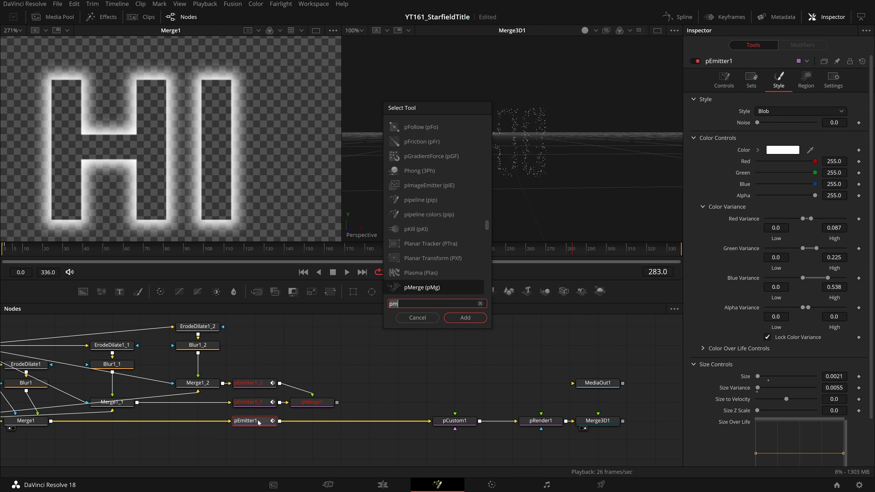
pyautogui.press('BackSpace')
pyautogui.press('BackSpace')
pyautogui.write('mer')
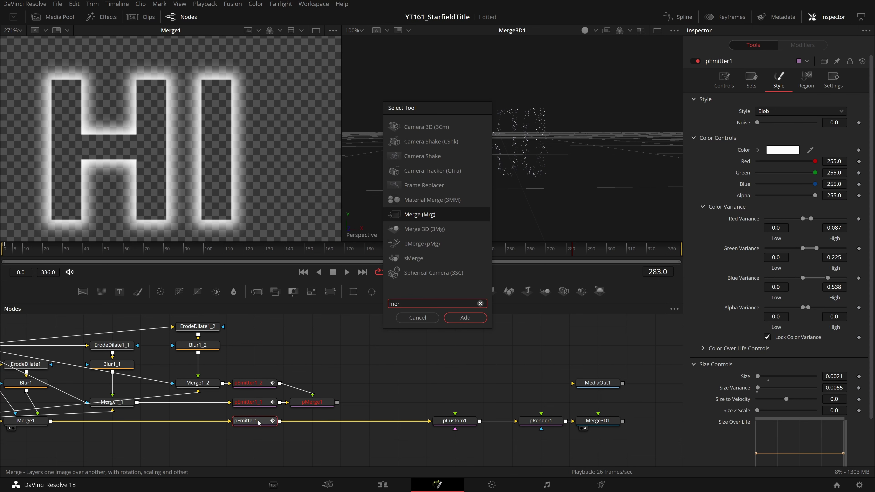
pyautogui.press('Return')
pyautogui.hotkey('ctrl', 'z')
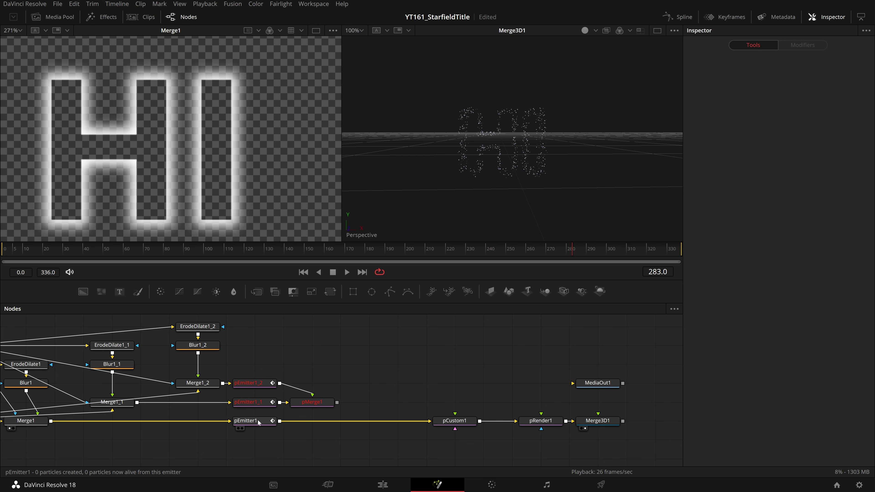
pyautogui.hotkey('shift', 'space')
pyautogui.write('pmer')
pyautogui.press('Return')
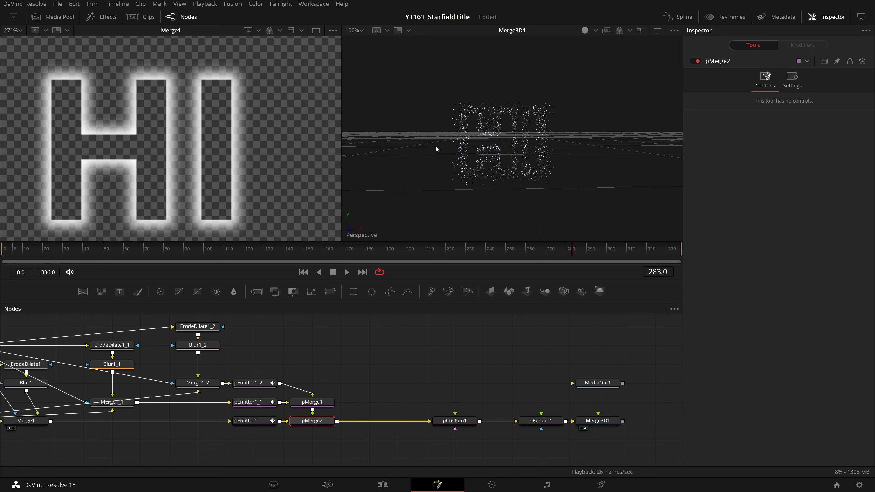
pyautogui.moveTo(283, 355); pyautogui.dragTo(356, 382)
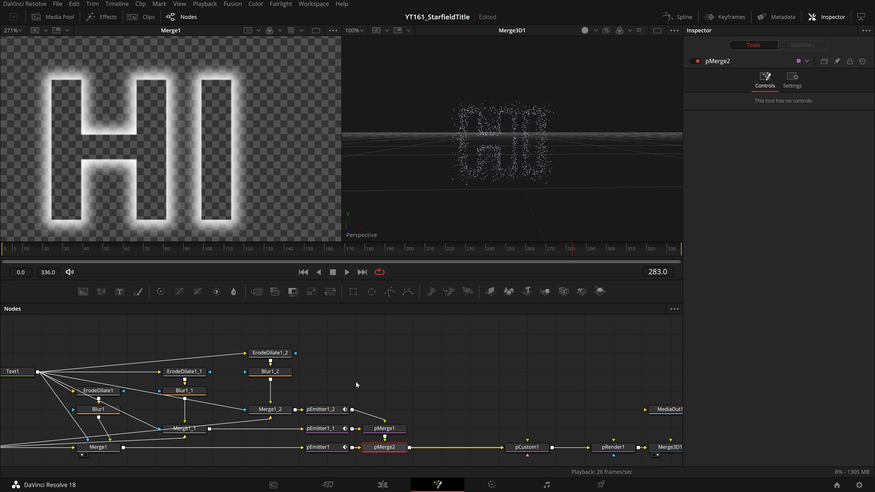
pyautogui.click(279, 412)
# Set ErodeDilate1_2's Amount to 0.1 while previewing Merge1_2.
pyautogui.press('2')
pyautogui.click(270, 352)
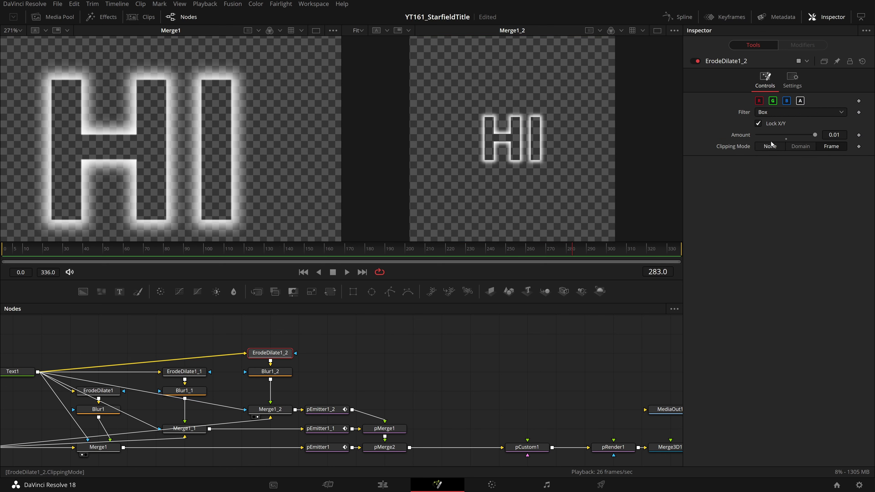
pyautogui.click(839, 135)
pyautogui.press('Return')
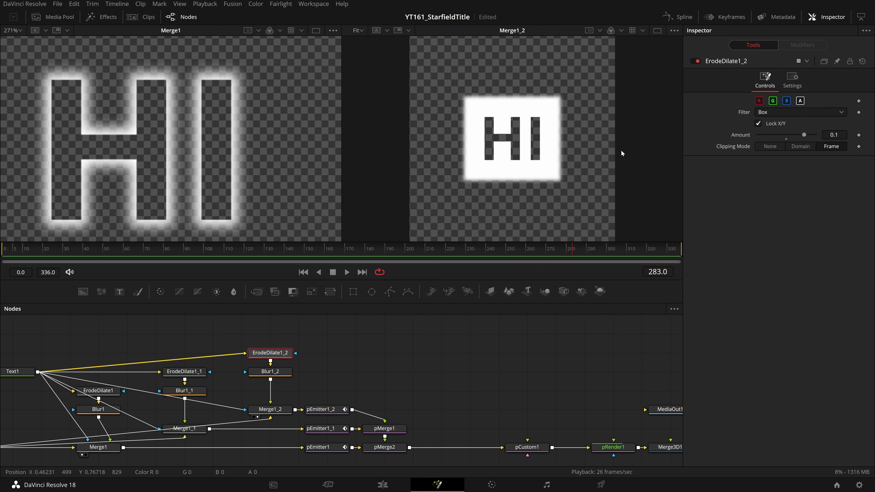
# Raise Blur1_2's Blur Size to 38.6.
pyautogui.click(270, 371)
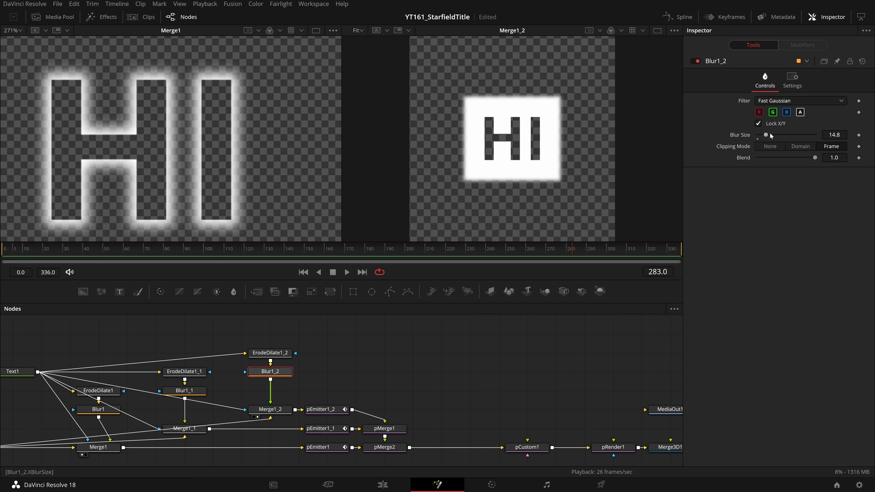
pyautogui.moveTo(769, 134); pyautogui.dragTo(778, 135)
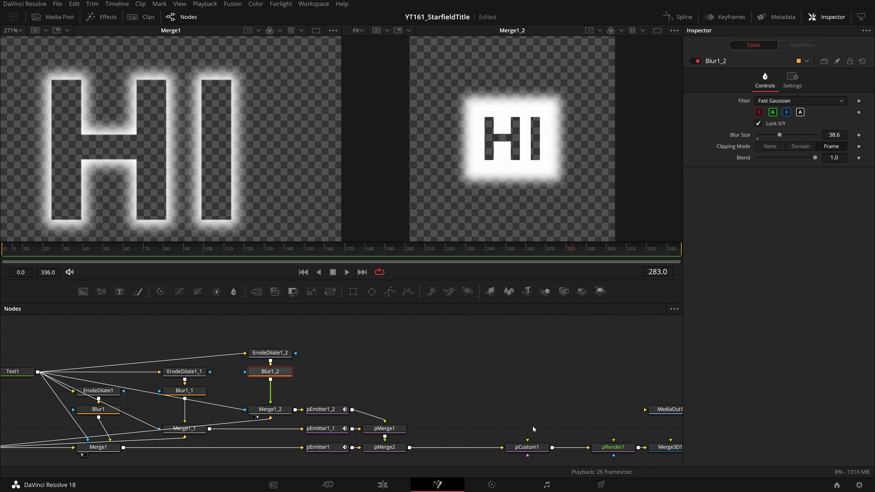
pyautogui.moveTo(599, 438); pyautogui.dragTo(343, 381)
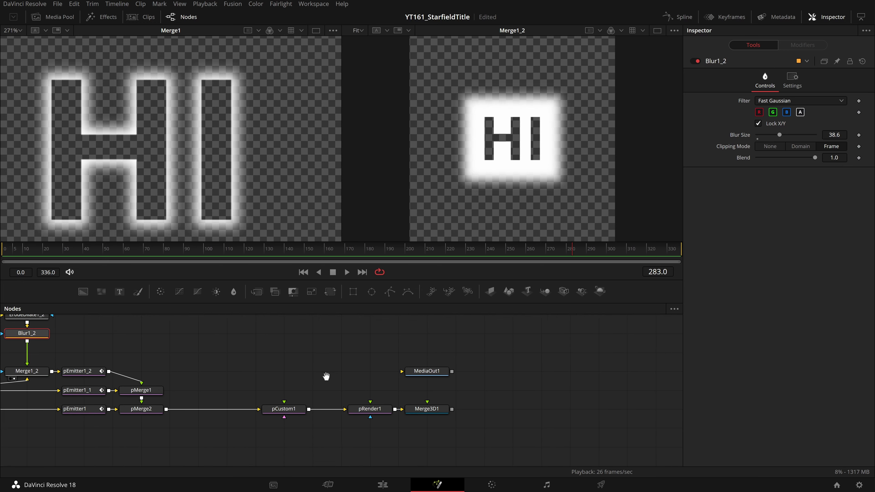
pyautogui.click(433, 410)
pyautogui.press('2')
pyautogui.scroll(5, 514, 162)
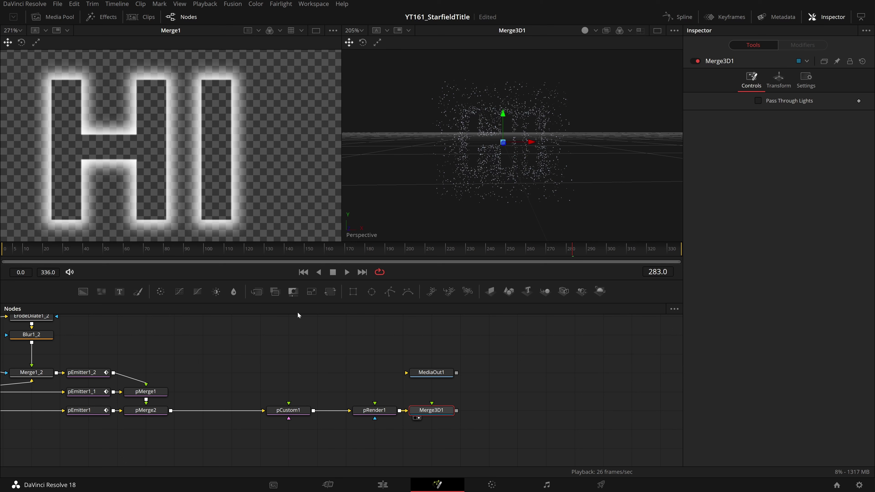
pyautogui.scroll(-3, 234, 355)
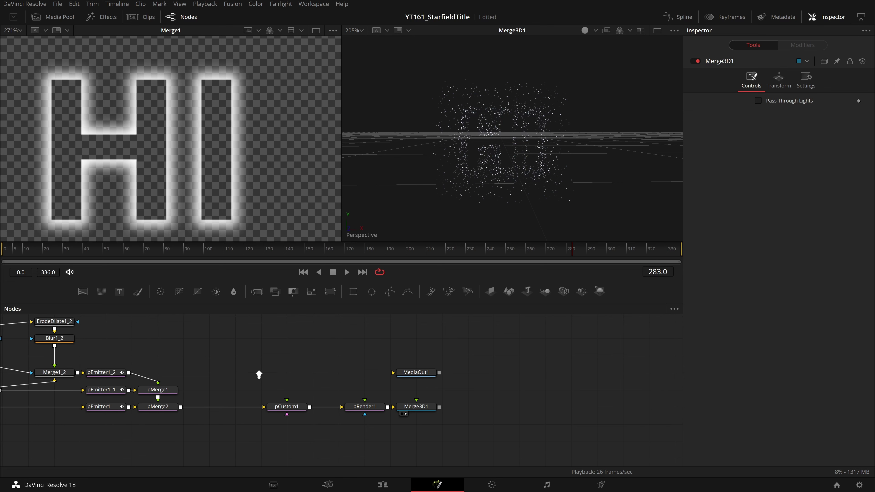
pyautogui.scroll(3, 482, 186)
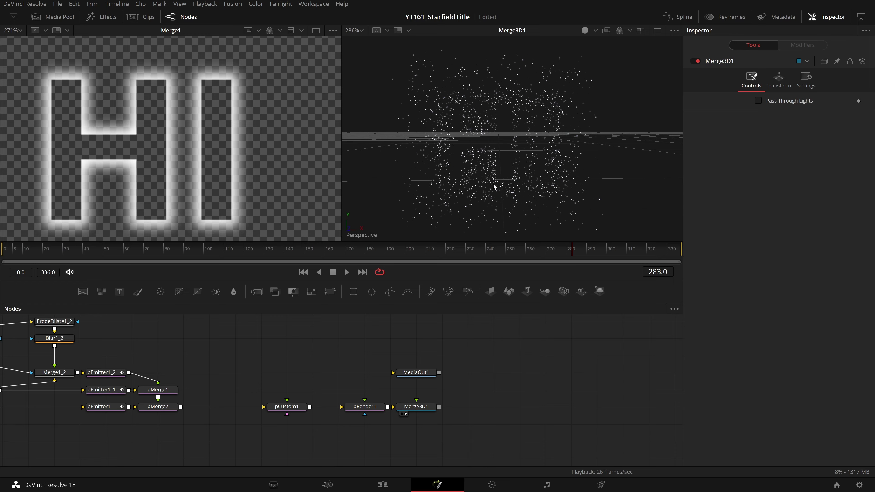
pyautogui.scroll(-4, 482, 188)
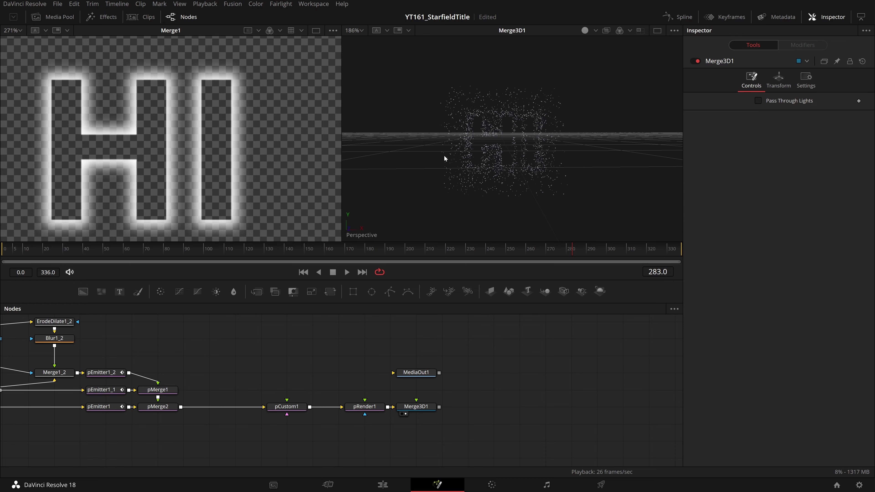
pyautogui.moveTo(444, 158); pyautogui.dragTo(542, 154)
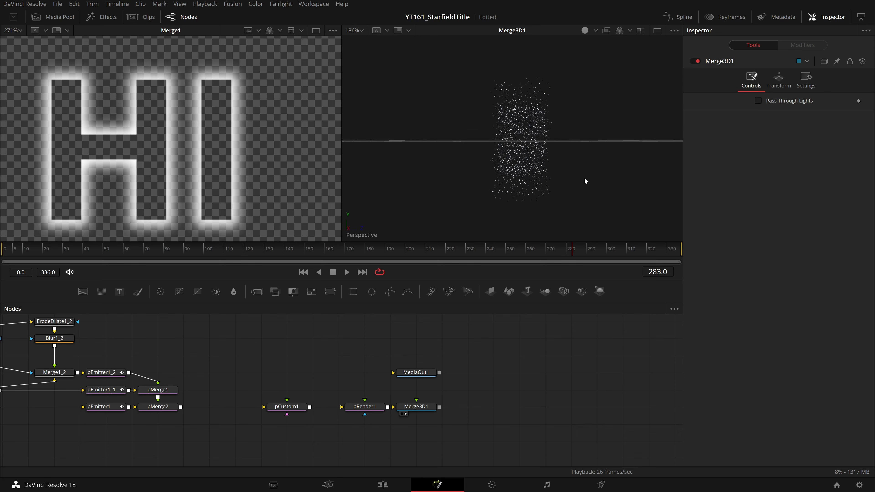
pyautogui.moveTo(585, 181); pyautogui.dragTo(488, 178)
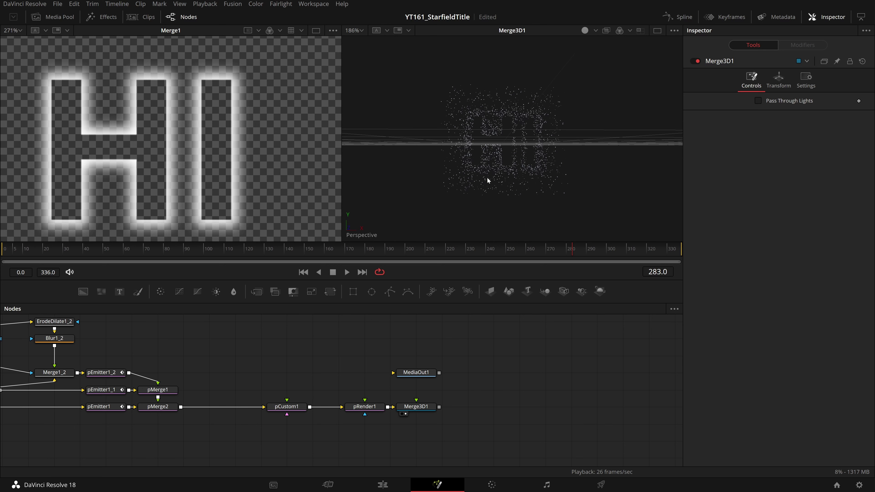
pyautogui.scroll(3, 470, 193)
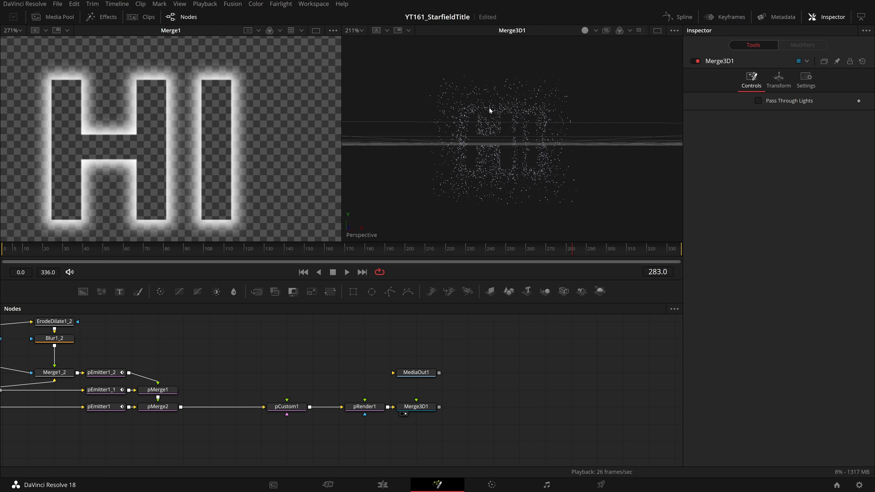
pyautogui.moveTo(169, 371); pyautogui.dragTo(325, 380)
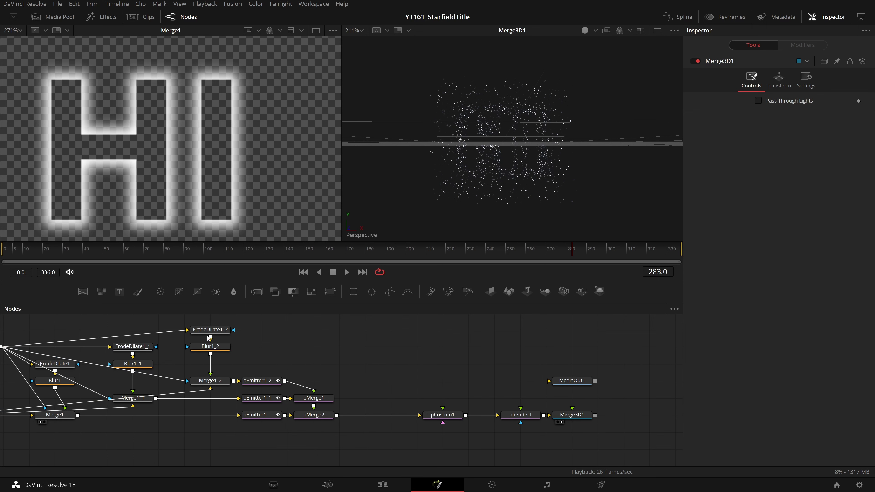
pyautogui.click(136, 346)
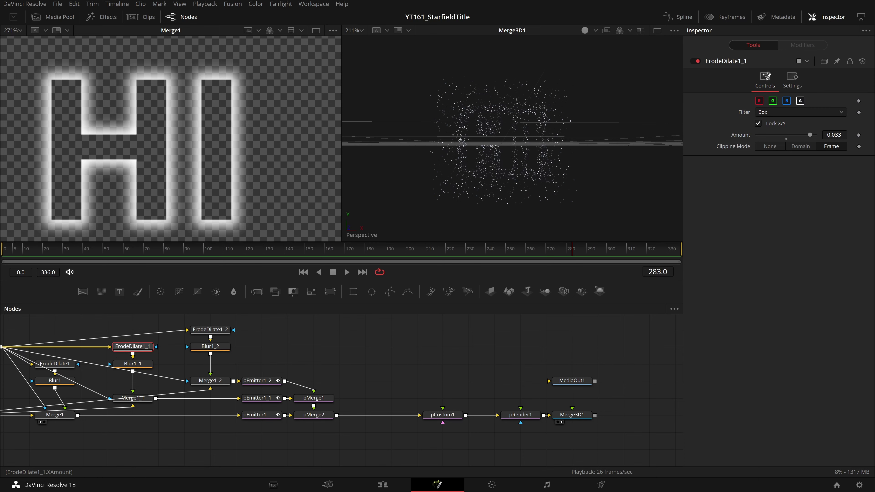
# Set ErodeDilate1_1's Amount to 0.04.
pyautogui.click(834, 135)
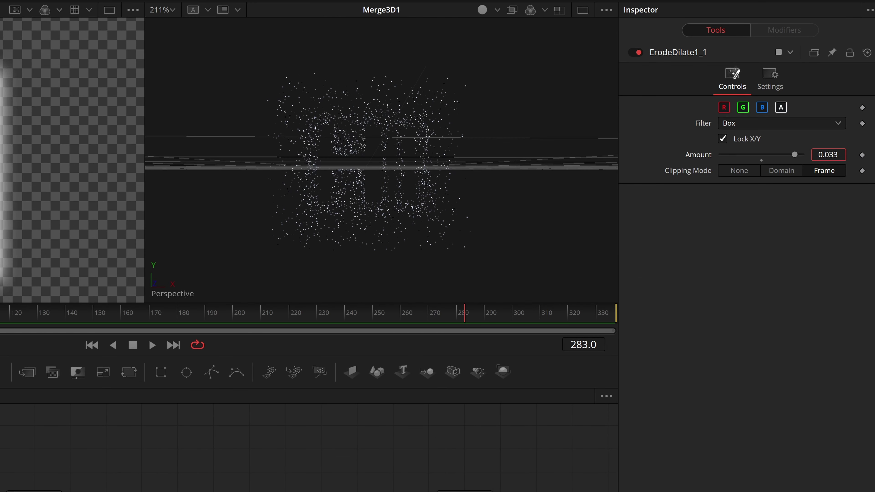
pyautogui.press('BackSpace')
pyautogui.press('BackSpace')
pyautogui.write('4')
pyautogui.press('Return')
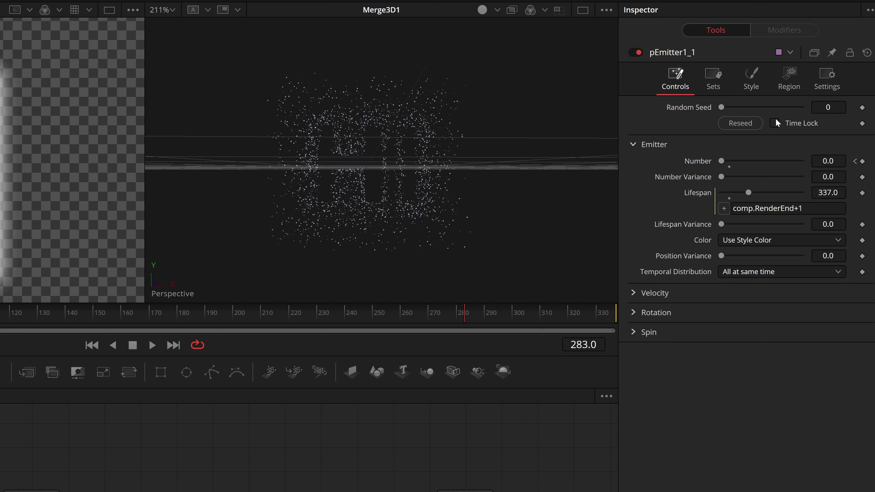
# Raise pEmitter1_1's Style Red Variance High to 0.538.
pyautogui.click(750, 79)
pyautogui.moveTo(790, 271); pyautogui.dragTo(819, 271)
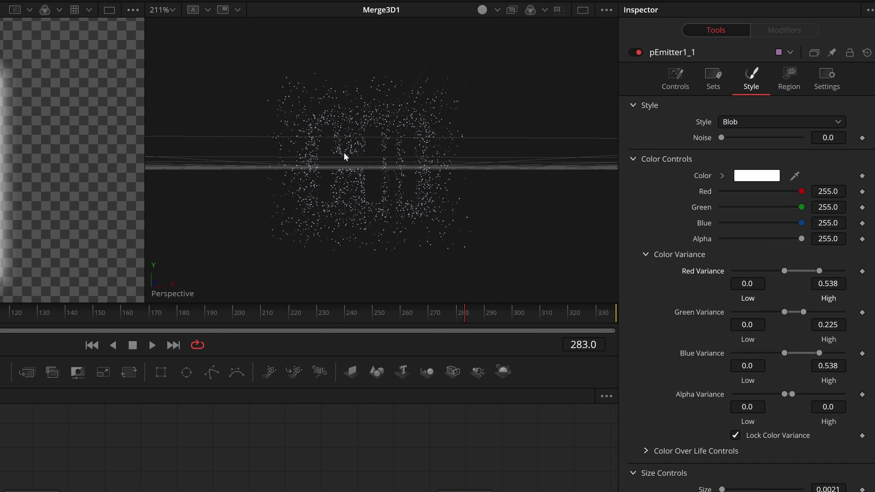
pyautogui.scroll(2, 379, 140)
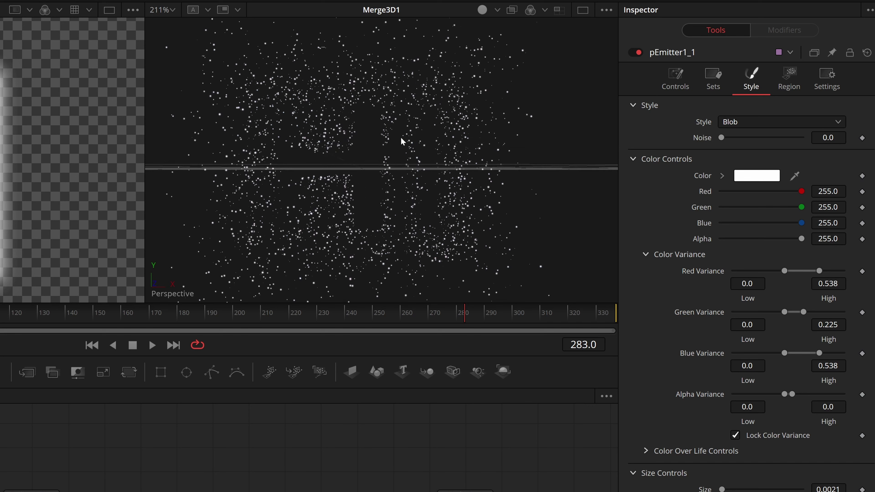
pyautogui.scroll(-2, 344, 153)
pyautogui.scroll(2, 362, 131)
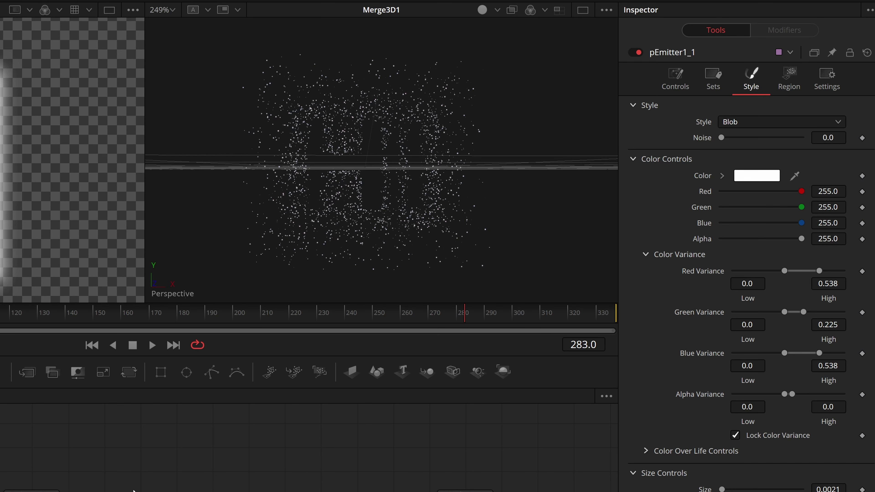
# Increase pEmitter1_2's Style Size Variance to 0.0086.
pyautogui.click(31, 489)
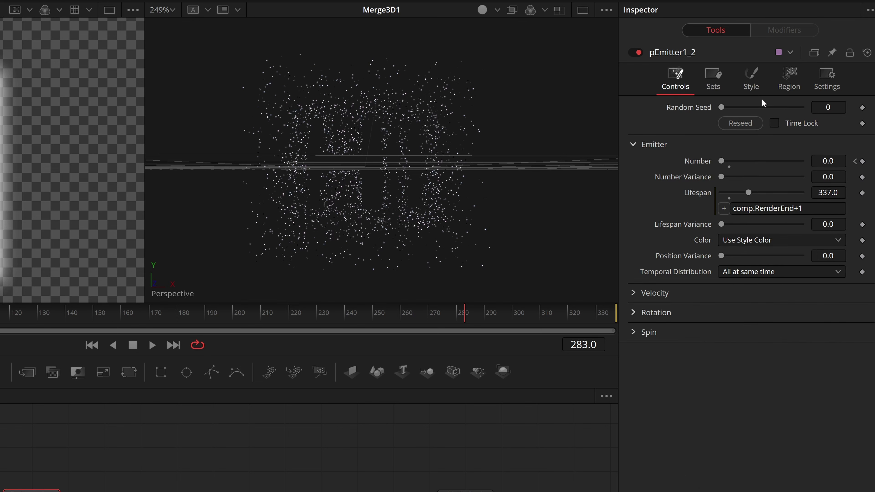
pyautogui.click(751, 79)
pyautogui.click(633, 159)
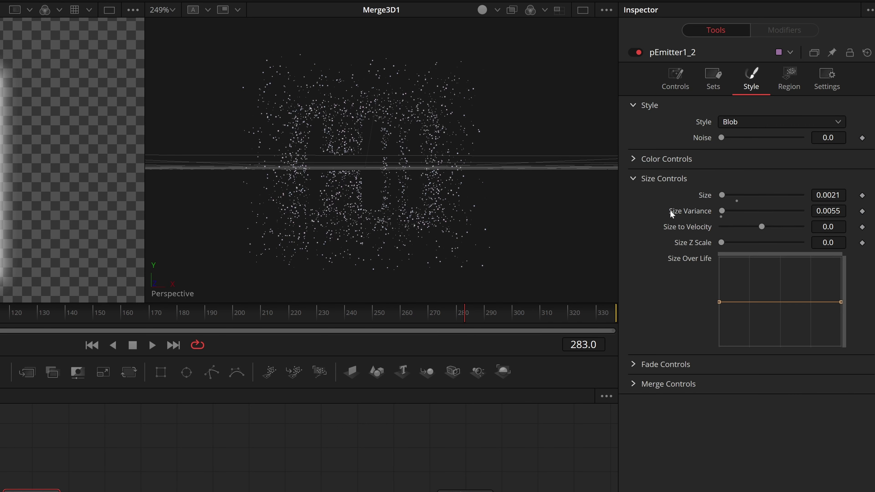
pyautogui.moveTo(723, 211); pyautogui.dragTo(726, 211)
pyautogui.scroll(-10, 827, 211)
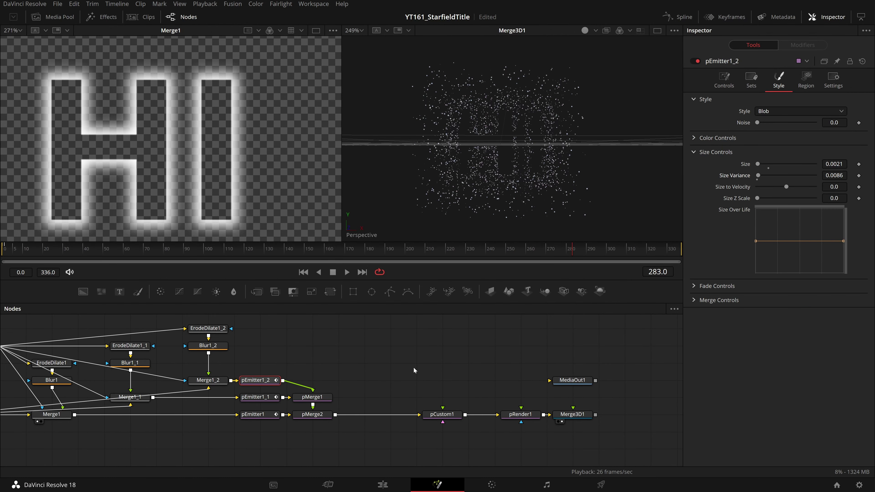
pyautogui.scroll(-1, 414, 367)
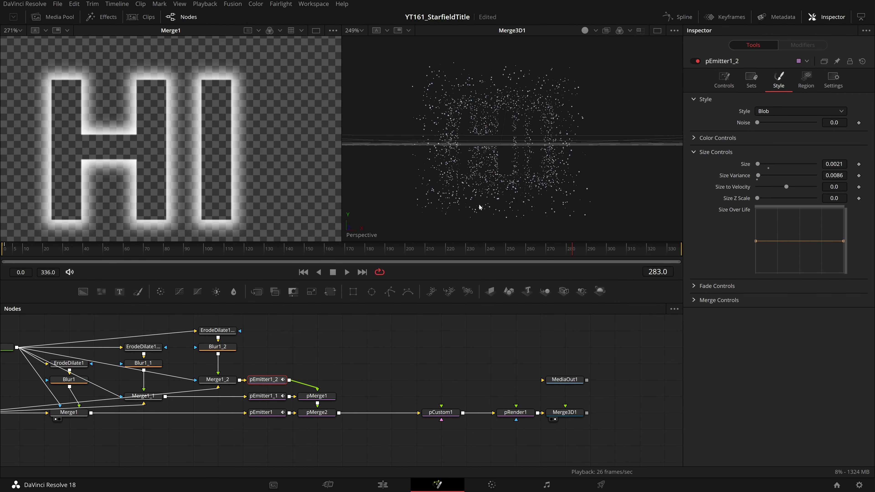
pyautogui.moveTo(566, 400); pyautogui.dragTo(508, 389)
pyautogui.click(463, 397)
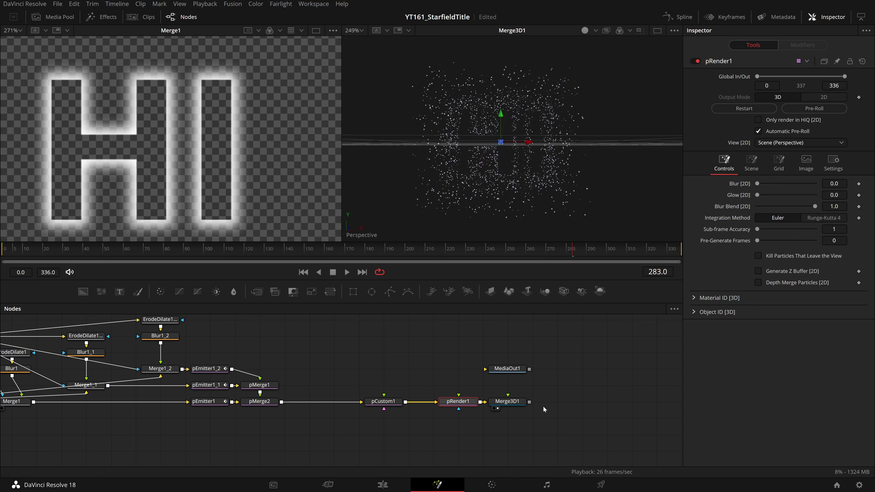
pyautogui.click(506, 402)
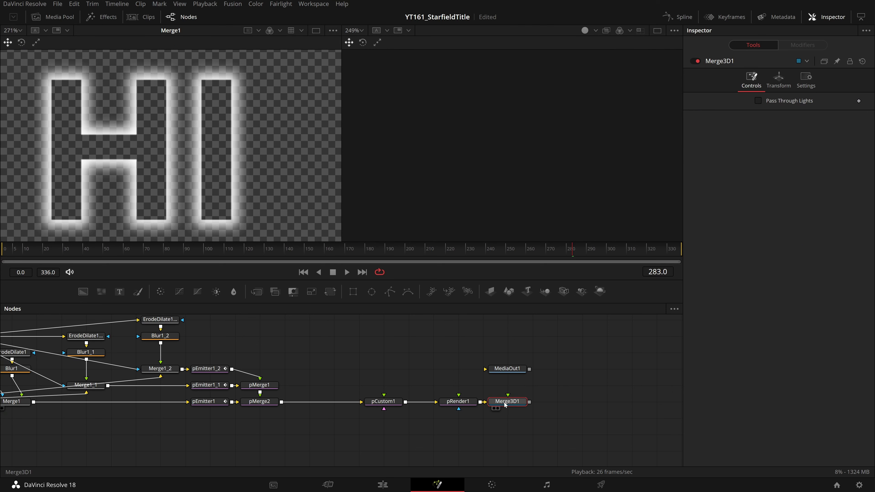
pyautogui.scroll(-2, 487, 196)
pyautogui.moveTo(487, 196); pyautogui.dragTo(503, 211)
pyautogui.scroll(1, 493, 212)
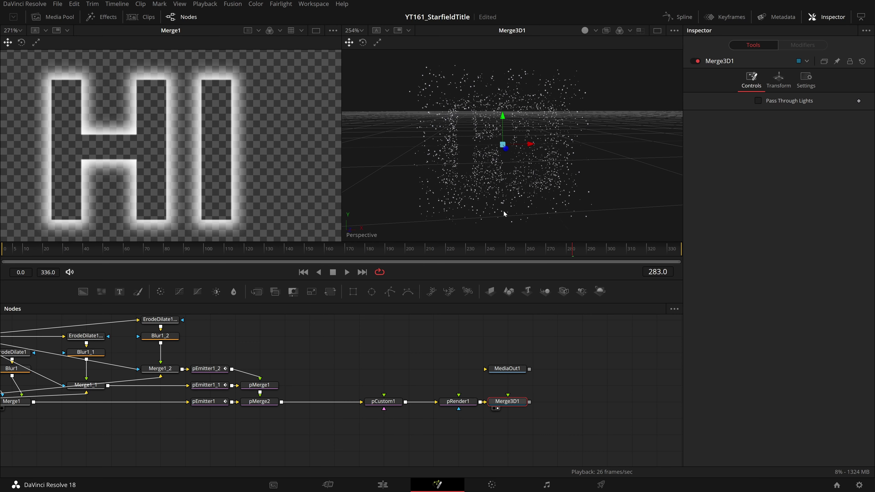
# Add a Merge 3D node, Merge3D2, after Merge3D1 using the tool search.
pyautogui.rightClick(501, 210)
pyautogui.scroll(-1, 577, 389)
pyautogui.moveTo(531, 379); pyautogui.dragTo(418, 350)
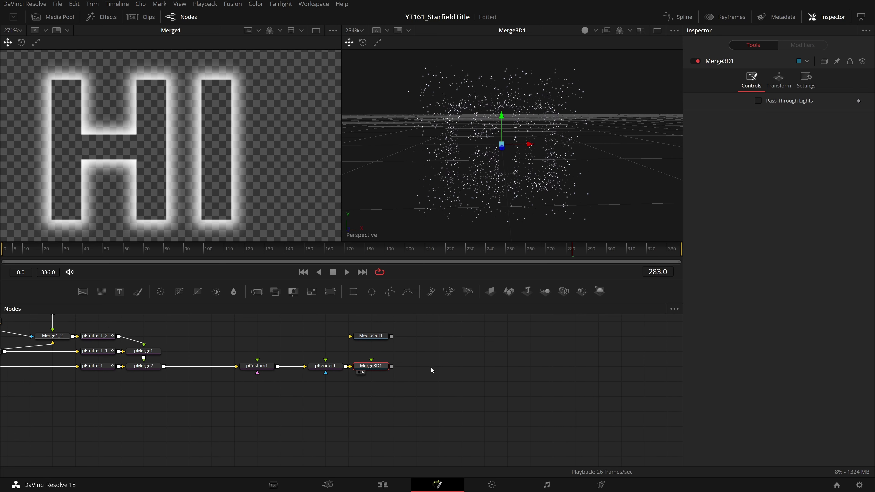
pyautogui.hotkey('shift', 'space')
pyautogui.write('merge')
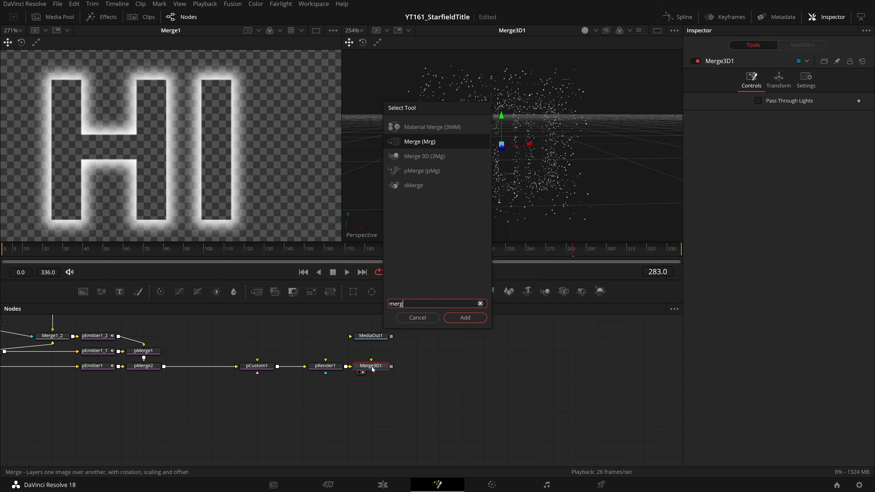
pyautogui.press('Down')
pyautogui.press('Down')
pyautogui.press('Return')
pyautogui.moveTo(433, 378); pyautogui.dragTo(382, 409)
# Wire a Camera 3D into Merge3D2, add a Renderer 3D after it, and view its output.
pyautogui.click(563, 292)
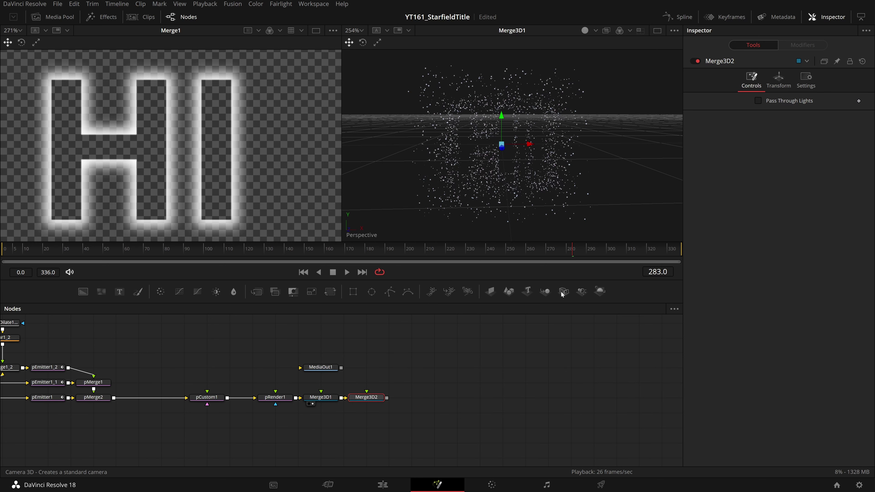
pyautogui.moveTo(367, 413); pyautogui.dragTo(367, 353)
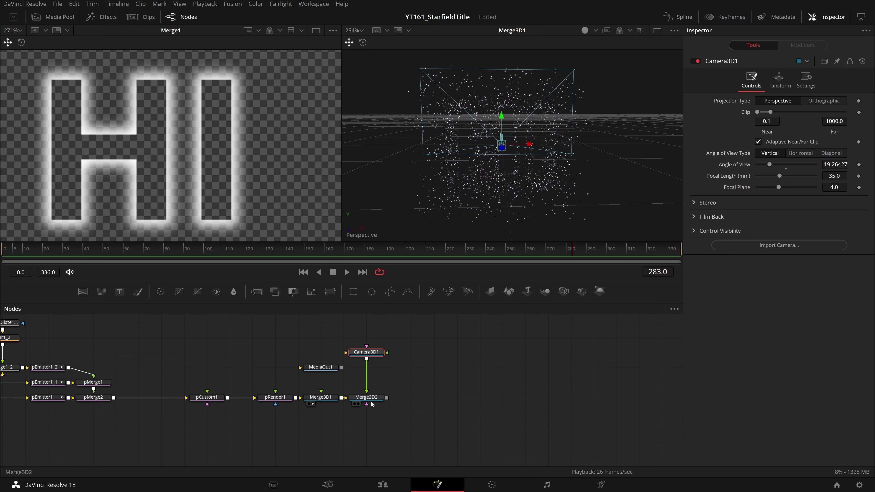
pyautogui.click(599, 291)
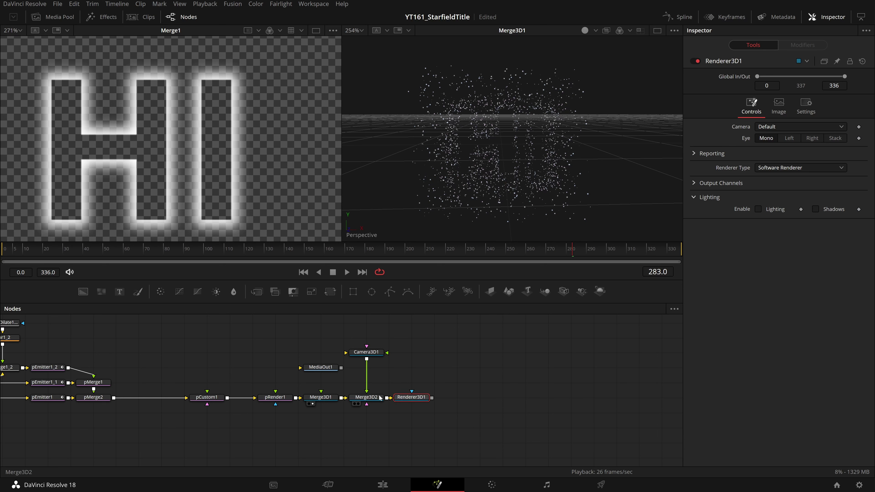
pyautogui.press('2')
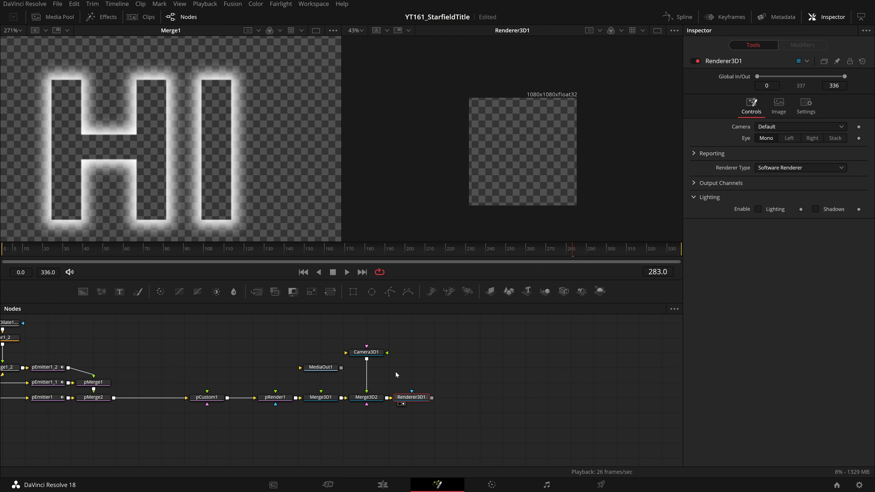
# View Merge3D2's 3D scene and orbit to see the camera from above.
pyautogui.scroll(2, 392, 360)
pyautogui.click(321, 408)
pyautogui.press('2')
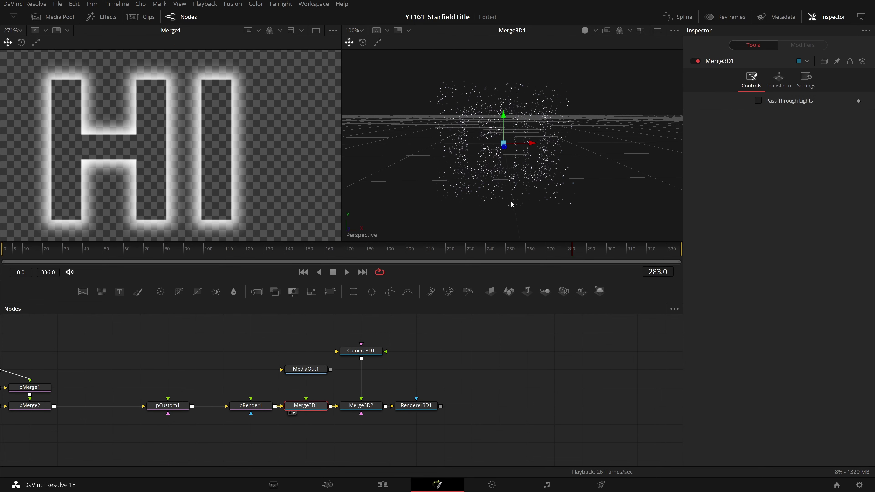
pyautogui.click(358, 407)
pyautogui.press('2')
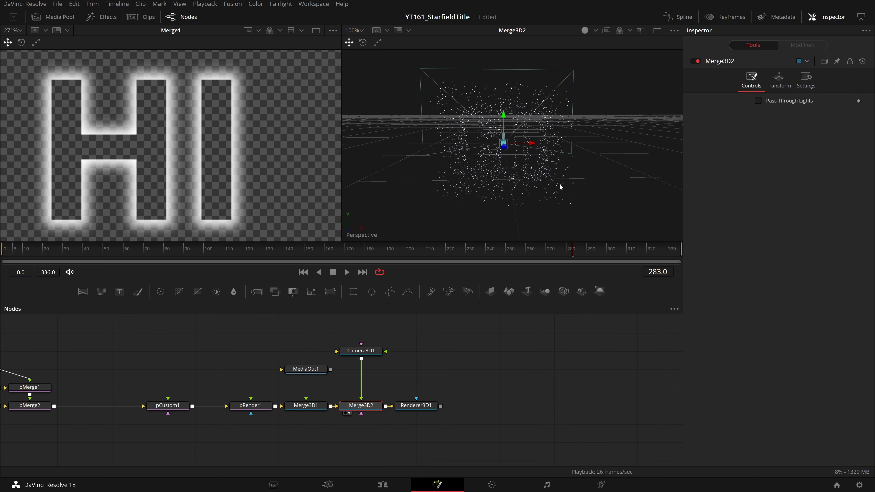
pyautogui.moveTo(572, 193); pyautogui.dragTo(473, 142)
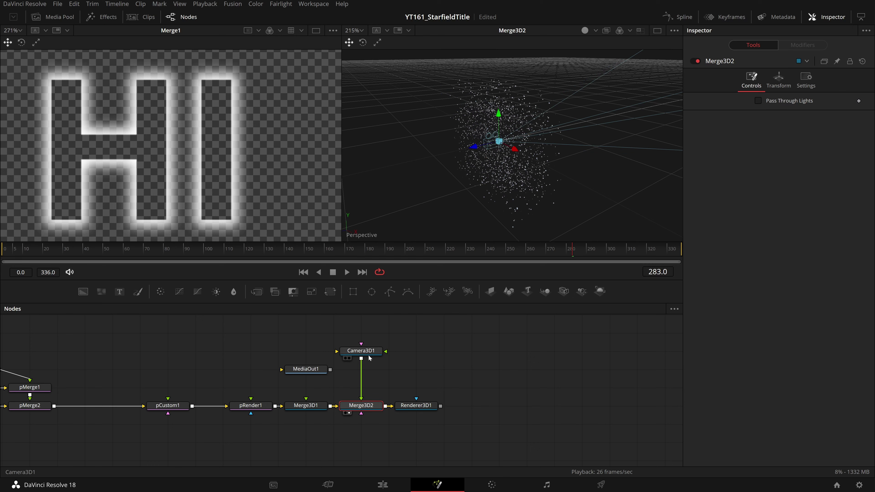
# Give Camera3D1 a 50 mm focal length and pull it back along its depth axis.
pyautogui.click(478, 165)
pyautogui.scroll(-6, 474, 143)
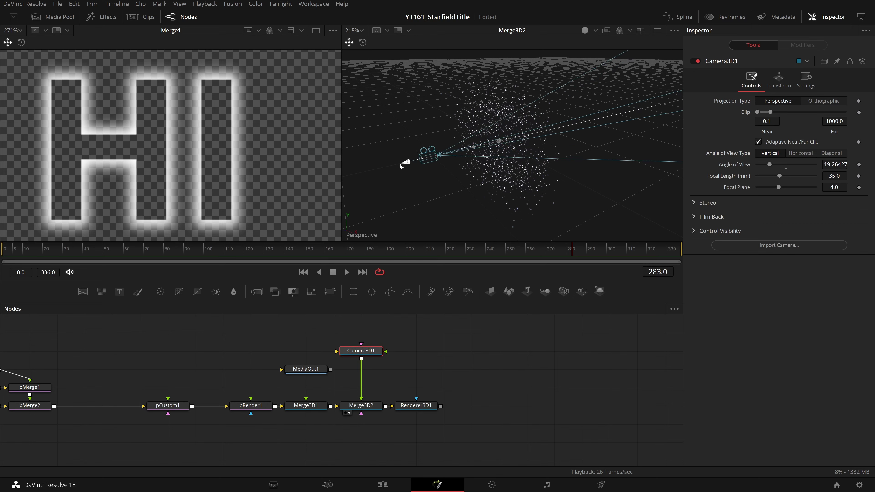
pyautogui.scroll(3, 481, 173)
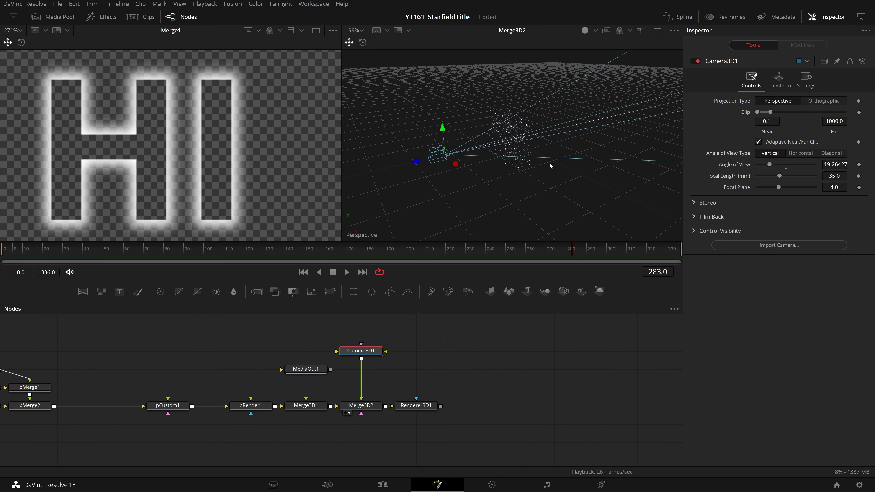
pyautogui.click(834, 175)
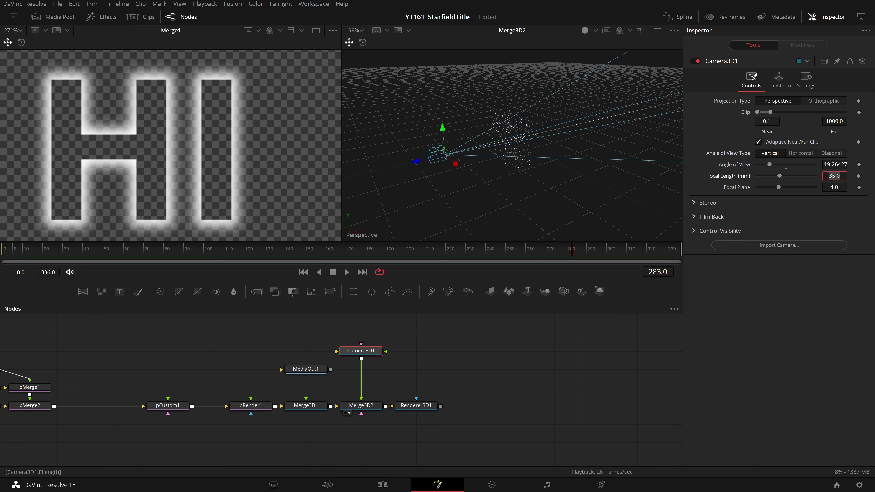
pyautogui.write('50')
pyautogui.press('Tab')
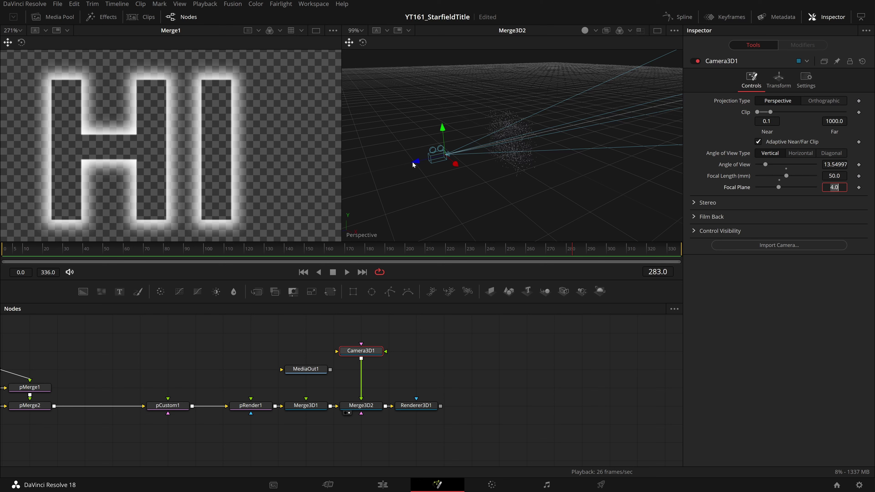
pyautogui.moveTo(414, 165); pyautogui.dragTo(361, 180)
pyautogui.click(369, 409)
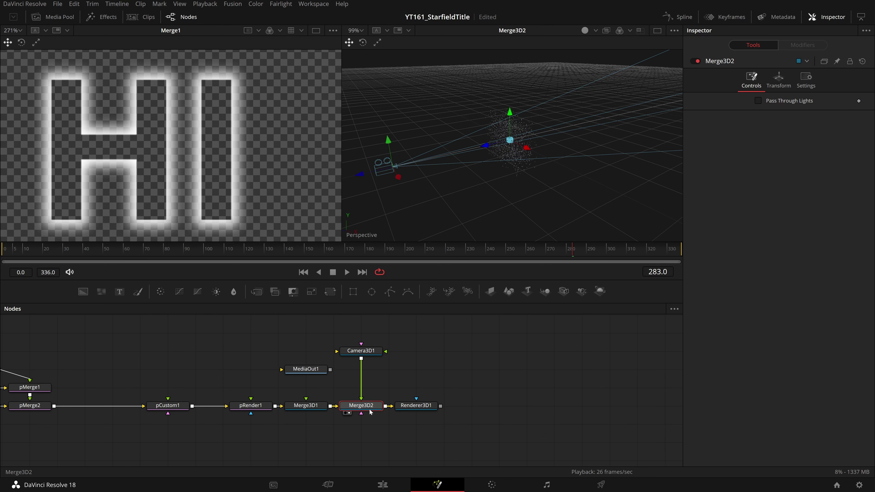
# Show the 3D scene on the left and Renderer3D1's starfield on the right.
pyautogui.press('1')
pyautogui.click(422, 404)
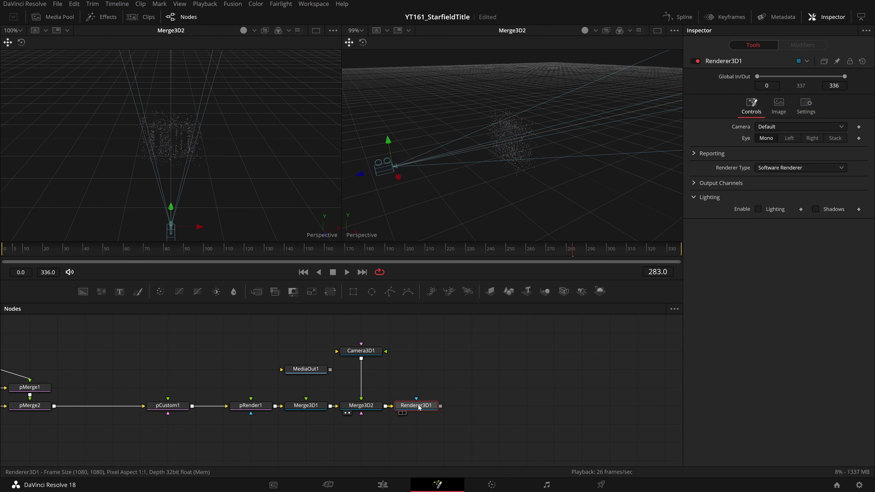
pyautogui.press('2')
# Orbit the 3D view sideways and push Camera3D1 slightly farther back.
pyautogui.scroll(-5, 286, 179)
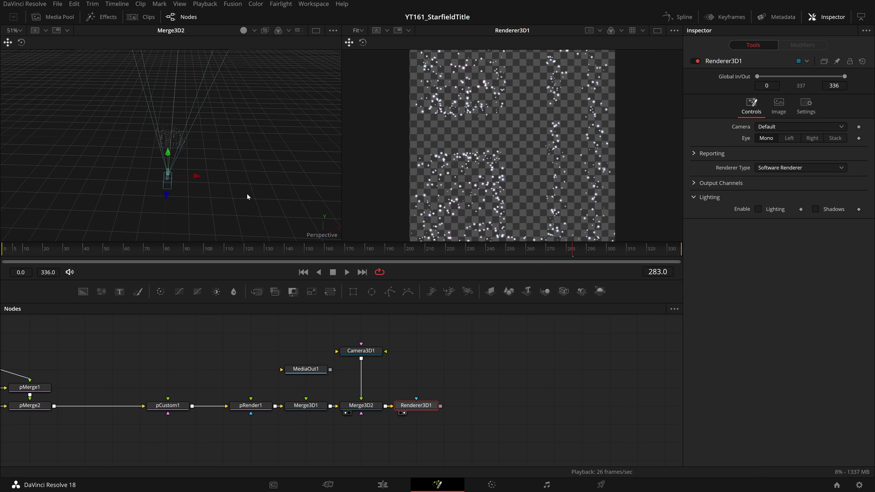
pyautogui.rightClick(211, 201)
pyautogui.press('Escape')
pyautogui.moveTo(107, 186); pyautogui.dragTo(38, 217)
pyautogui.scroll(-2, 38, 217)
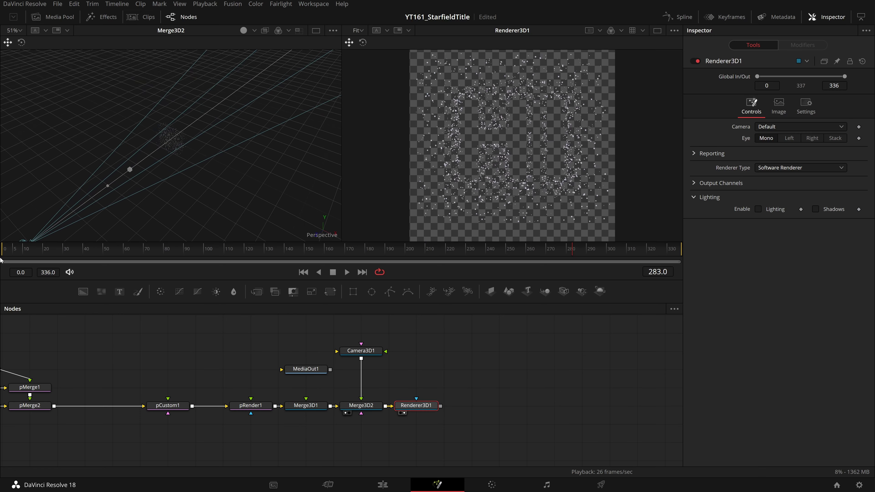
pyautogui.click(65, 214)
pyautogui.moveTo(52, 228); pyautogui.dragTo(41, 236)
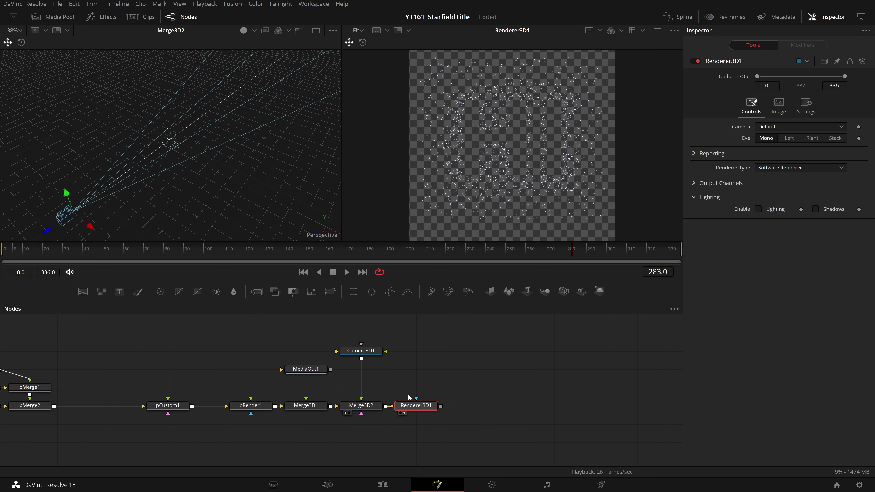
# Test-spin Merge3D2's Transform Rotation Y, then reset it to 0.
pyautogui.click(360, 407)
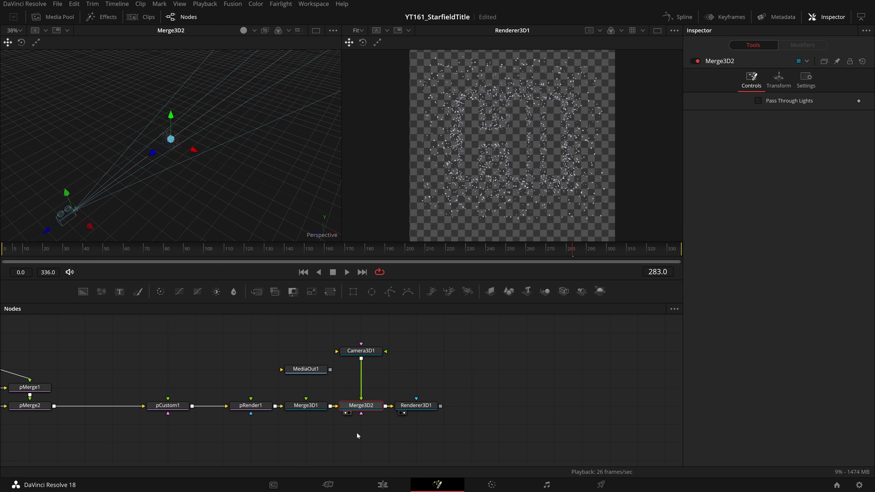
pyautogui.click(778, 80)
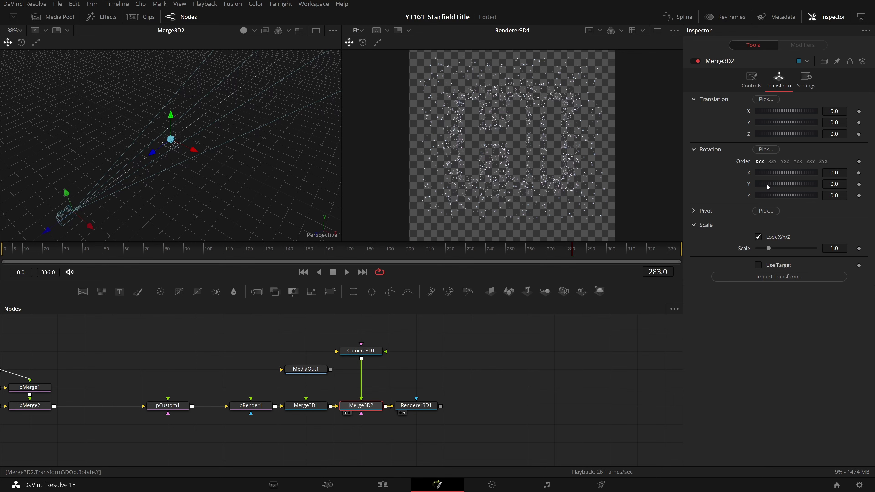
pyautogui.moveTo(766, 183); pyautogui.dragTo(770, 207)
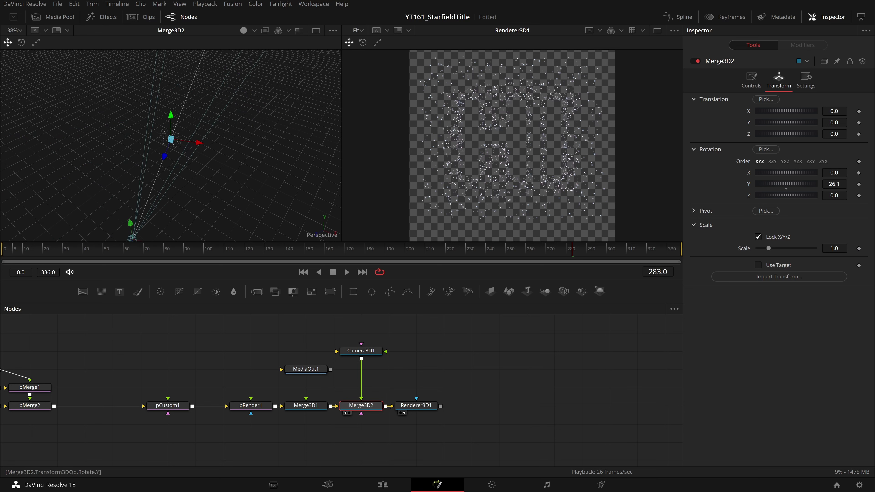
pyautogui.click(833, 183)
pyautogui.write('0')
pyautogui.press('Tab')
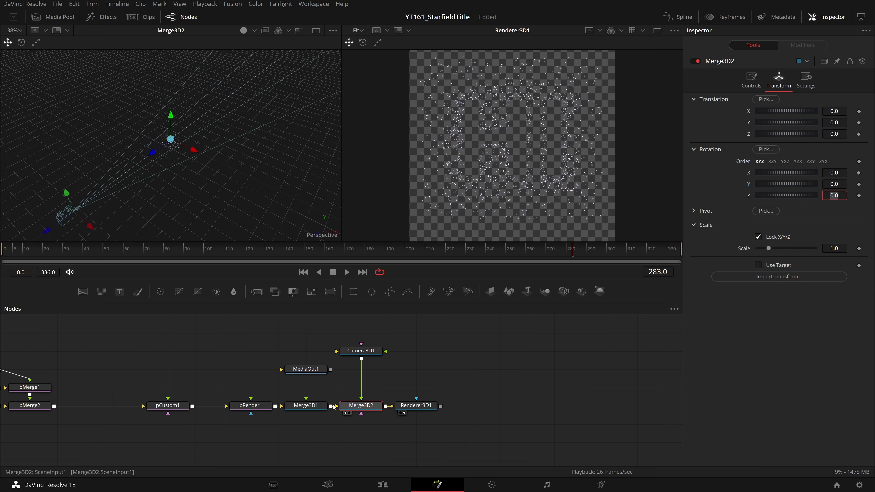
# Drag Merge3D1's Transform Rotation Y to about 90.5 so the HI is edge-on.
pyautogui.click(291, 407)
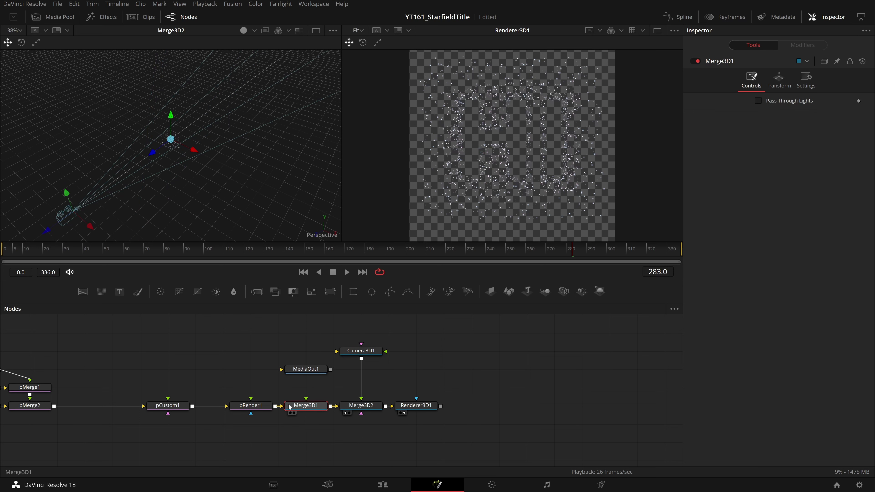
pyautogui.click(773, 92)
pyautogui.moveTo(785, 184); pyautogui.dragTo(829, 183)
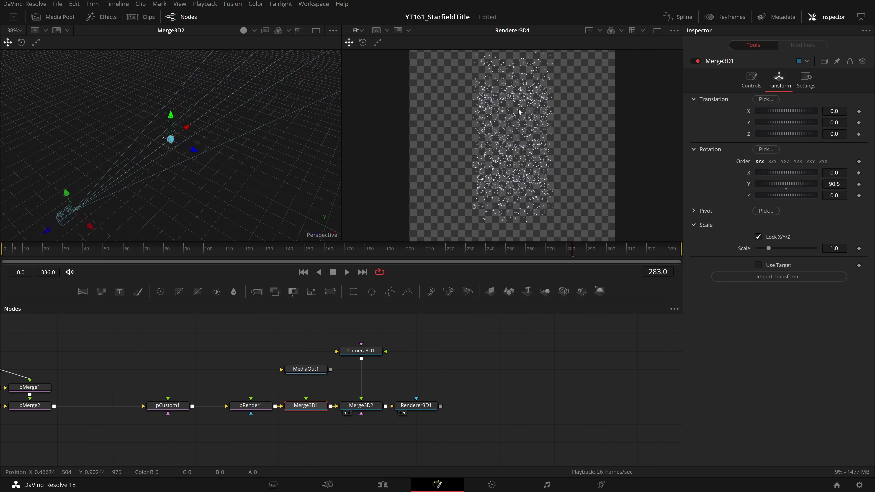
pyautogui.scroll(-2, 168, 375)
pyautogui.scroll(1, 160, 371)
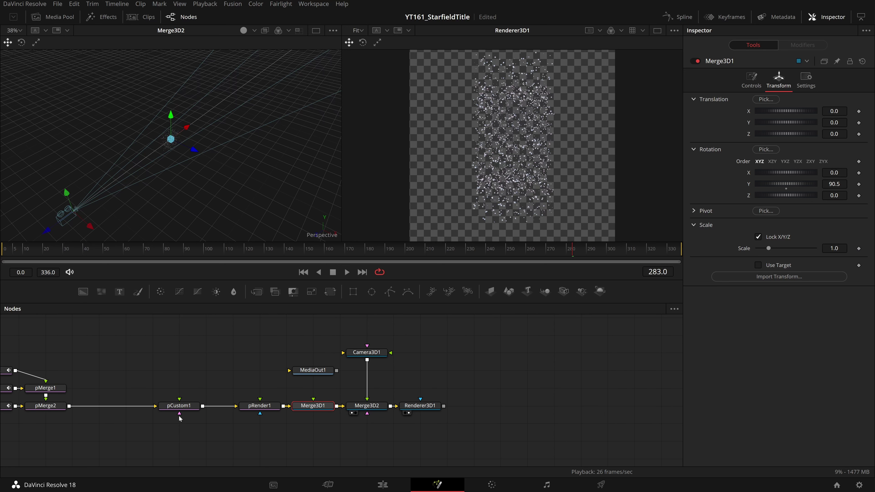
# Change pCustom1's Position Z expression to rands(-.2, .2,id) and return to frame 0.
pyautogui.click(178, 406)
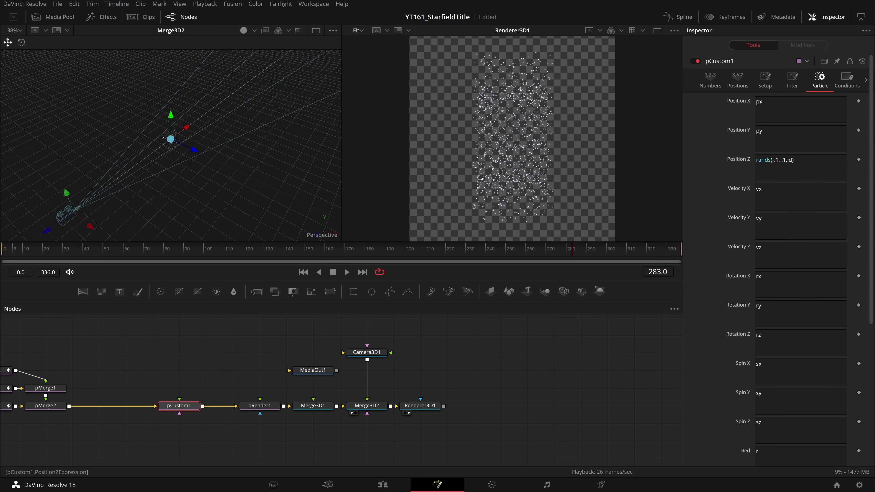
pyautogui.click(779, 160)
pyautogui.press('BackSpace')
pyautogui.write('2')
pyautogui.press('BackSpace')
pyautogui.write('2')
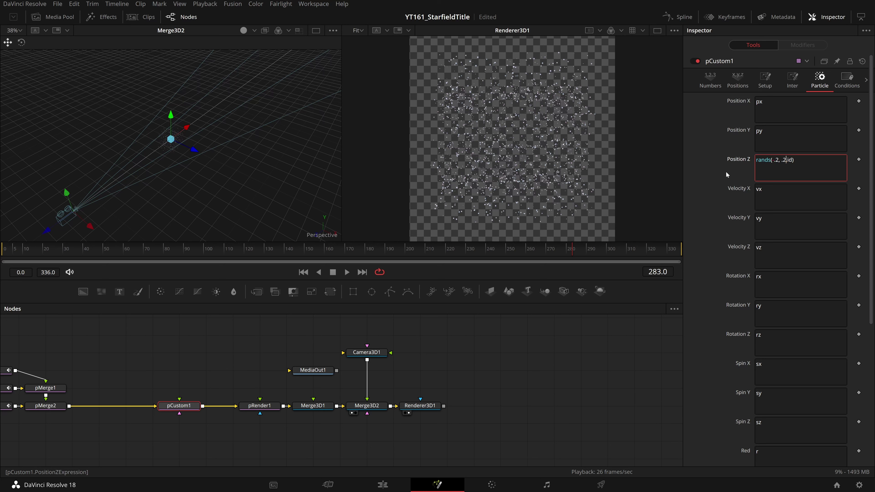
pyautogui.doubleClick(763, 160)
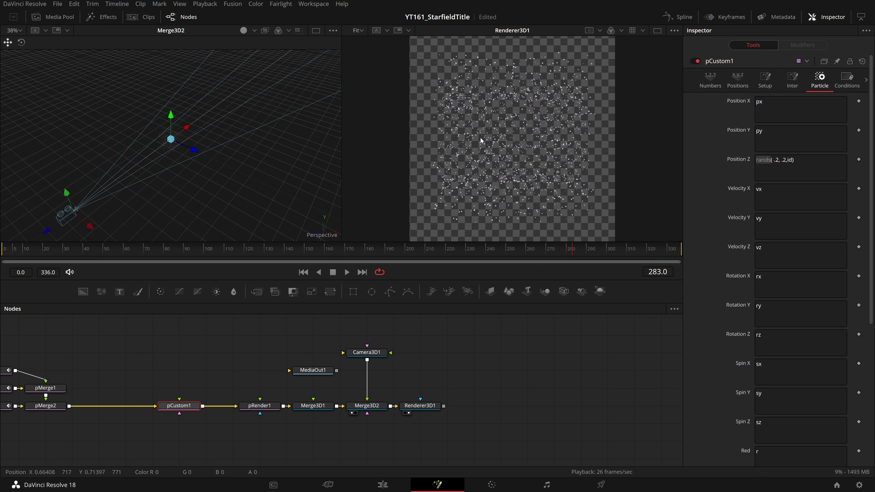
pyautogui.scroll(1, 481, 140)
pyautogui.click(6, 248)
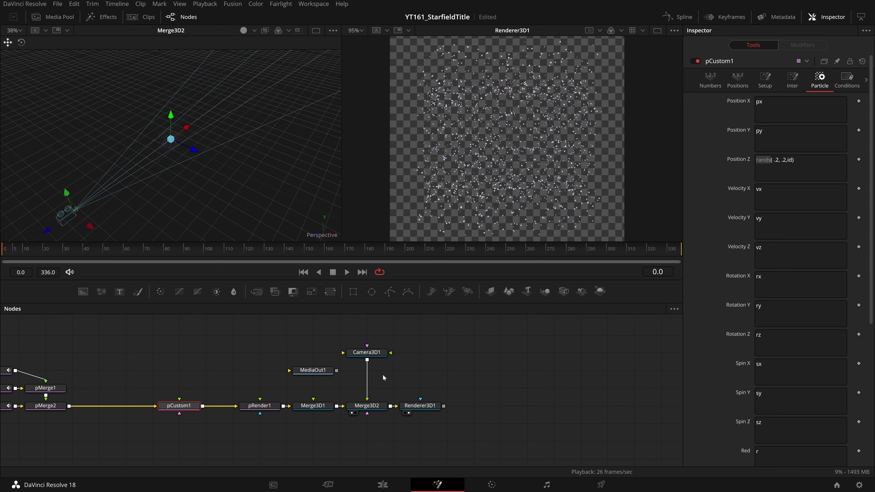
# Keyframe Merge3D1's Rotation Y at 90 on frame 0, then move to frame 22.
pyautogui.click(313, 405)
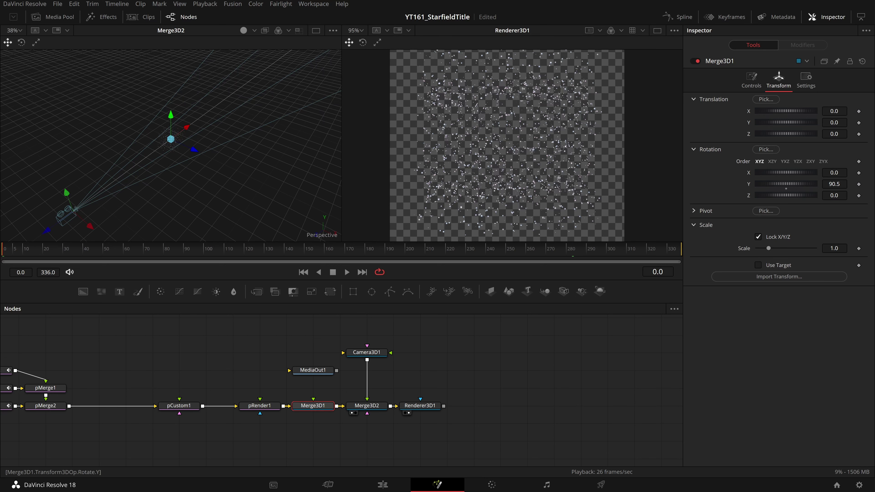
pyautogui.click(834, 183)
pyautogui.write('90')
pyautogui.press('Return')
pyautogui.click(859, 184)
pyautogui.click(657, 30)
pyautogui.click(47, 249)
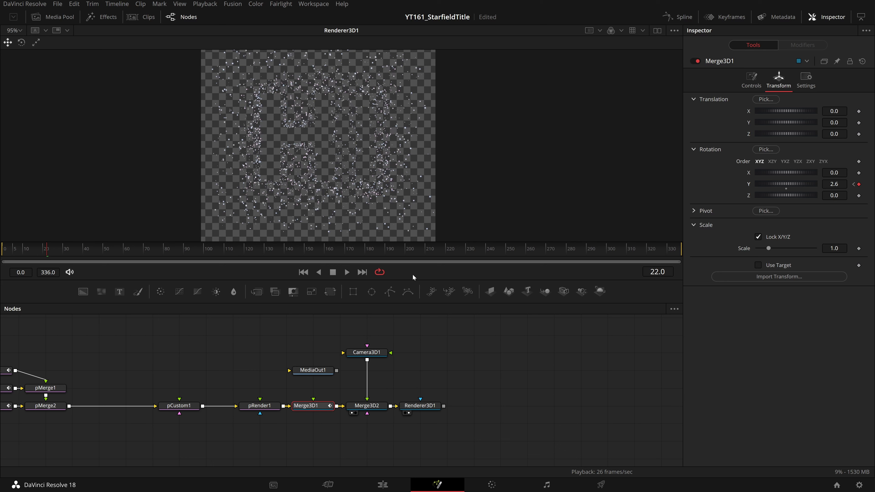
pyautogui.scroll(-2, 271, 359)
pyautogui.moveTo(182, 365); pyautogui.dragTo(356, 362)
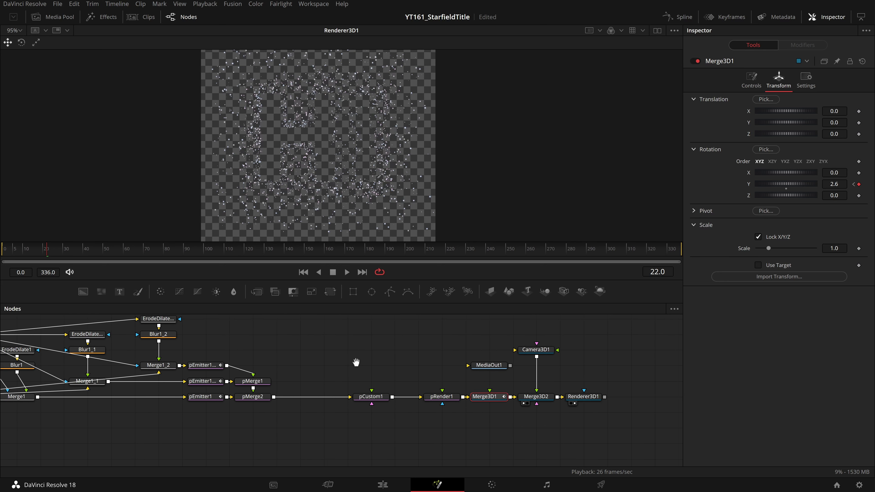
# Pan the node graph and move the playhead to frame 147.
pyautogui.moveTo(356, 362); pyautogui.dragTo(375, 369)
pyautogui.click(298, 248)
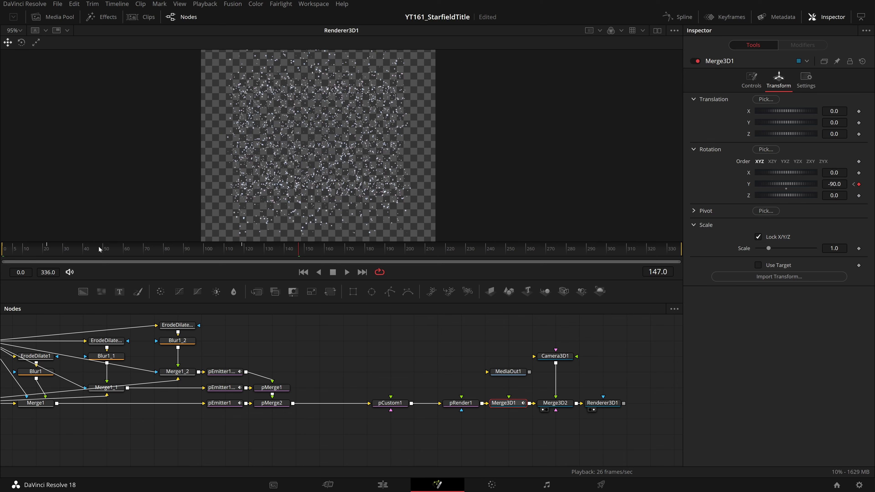
# Play the animation from frame 0, then fit Merge3D1's Y Rotation curve in the Spline panel.
pyautogui.press('Home')
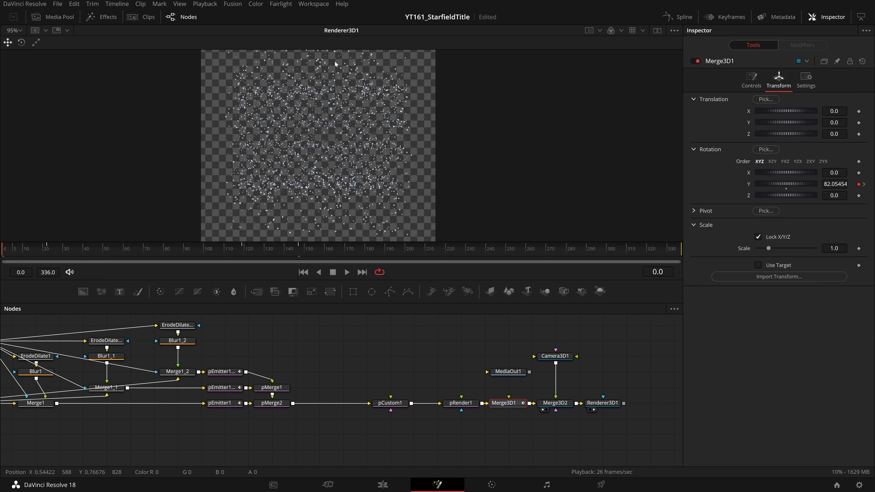
pyautogui.press('space')
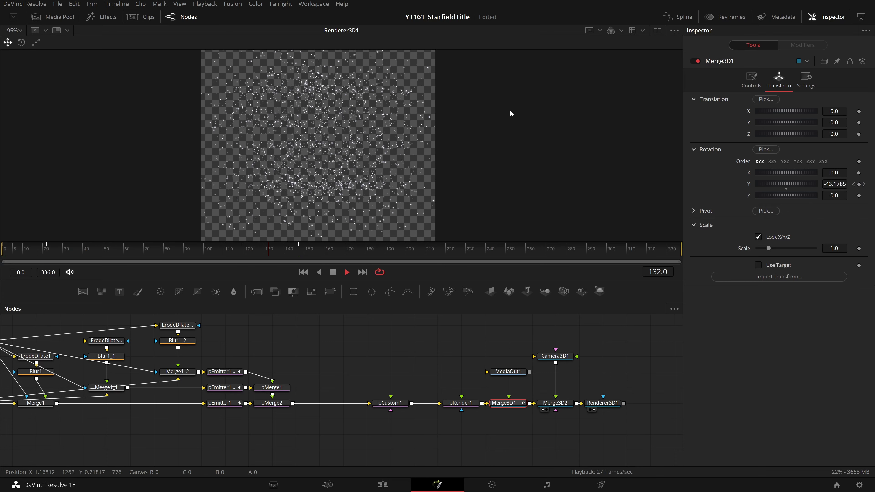
pyautogui.press('space')
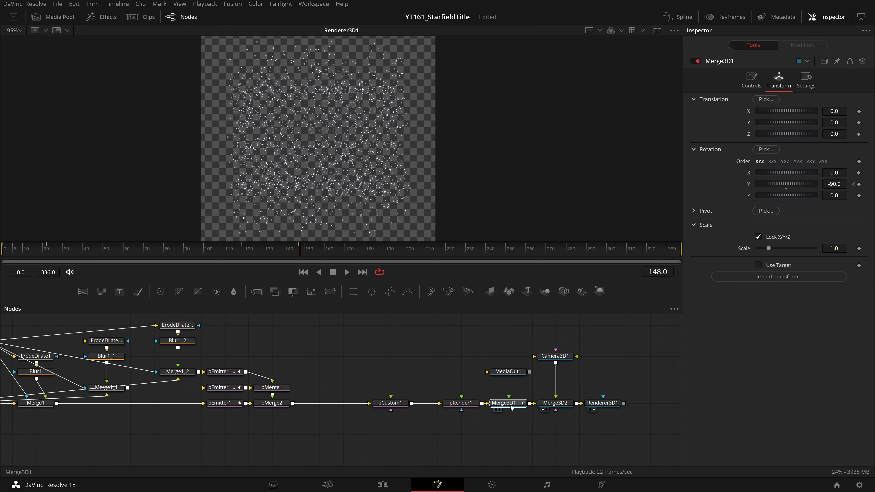
pyautogui.hotkey('shift', 'F8')
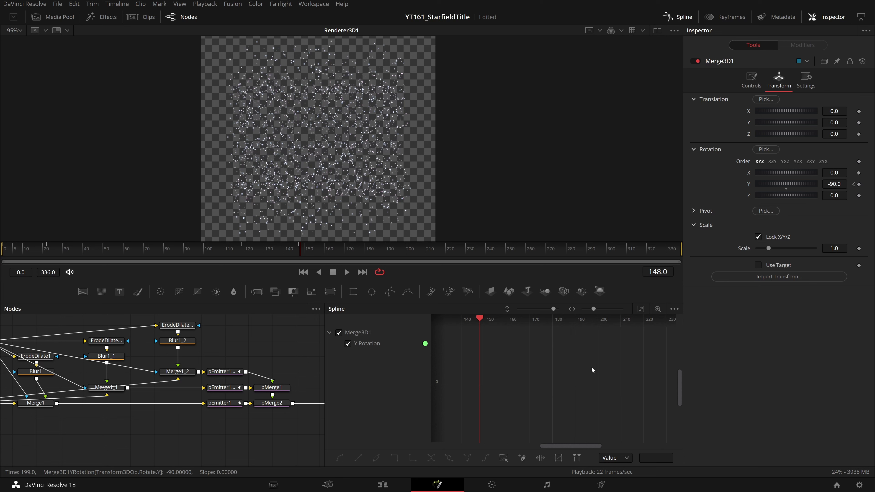
pyautogui.click(641, 311)
# Select all Merge3D1 Y Rotation keyframes and make them smooth.
pyautogui.hotkey('ctrl', 'a')
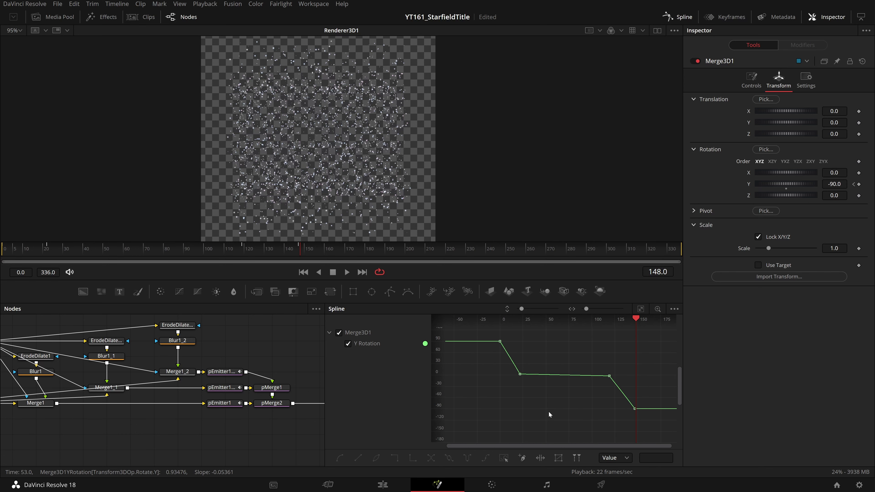
pyautogui.scroll(-3, 548, 412)
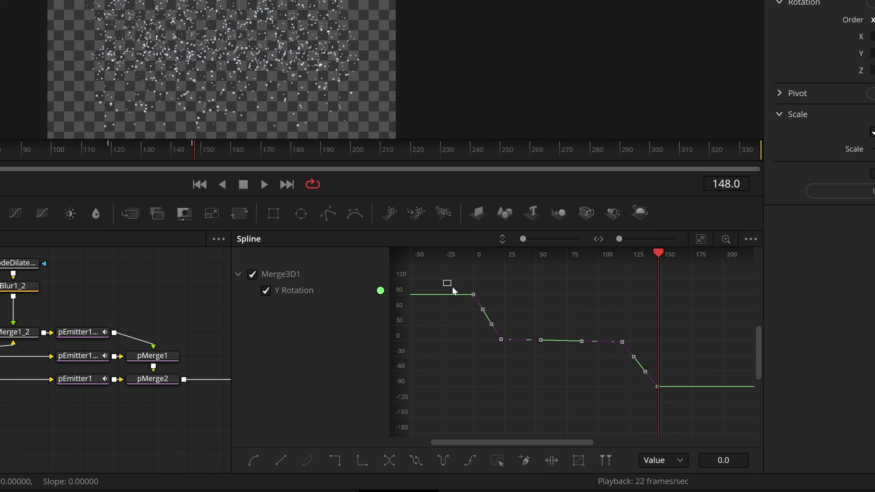
pyautogui.moveTo(453, 291); pyautogui.dragTo(703, 422)
pyautogui.press('s')
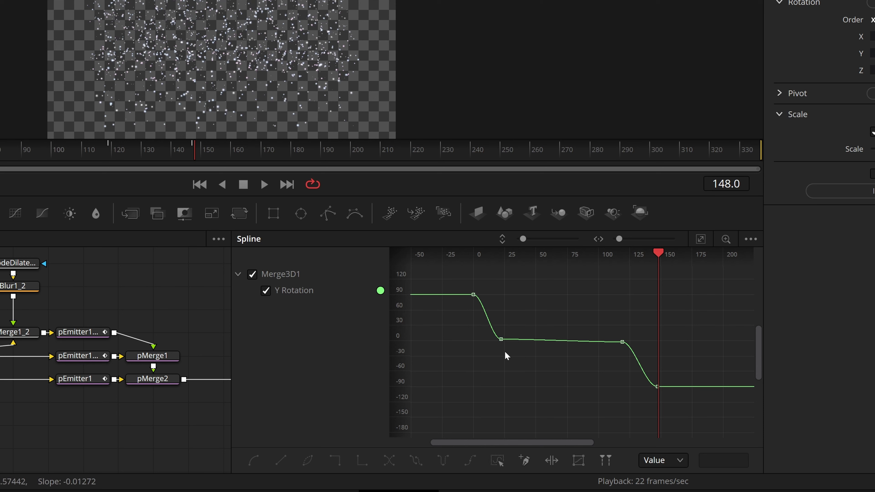
# Nudge the middle-hold keys near frames 50 and 80 so the hold stays nearly flat.
pyautogui.moveTo(489, 358); pyautogui.dragTo(650, 332)
pyautogui.scroll(3, 585, 363)
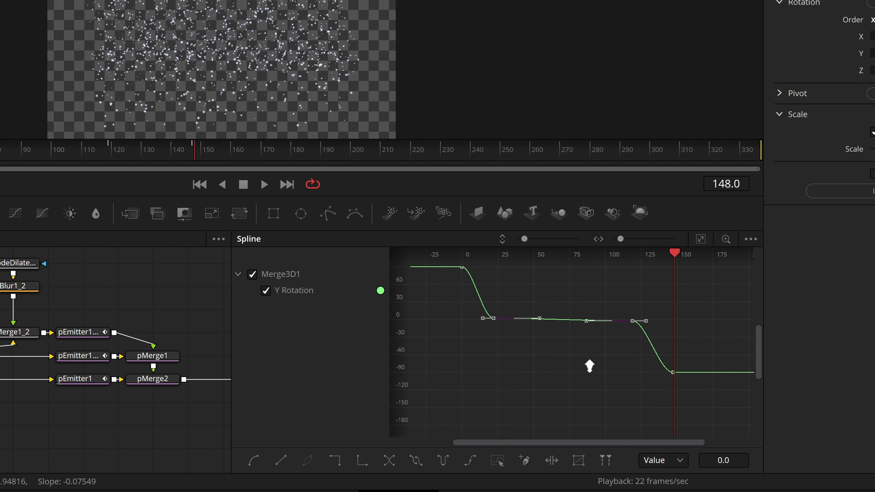
pyautogui.click(582, 371)
pyautogui.moveTo(464, 340); pyautogui.dragTo(665, 301)
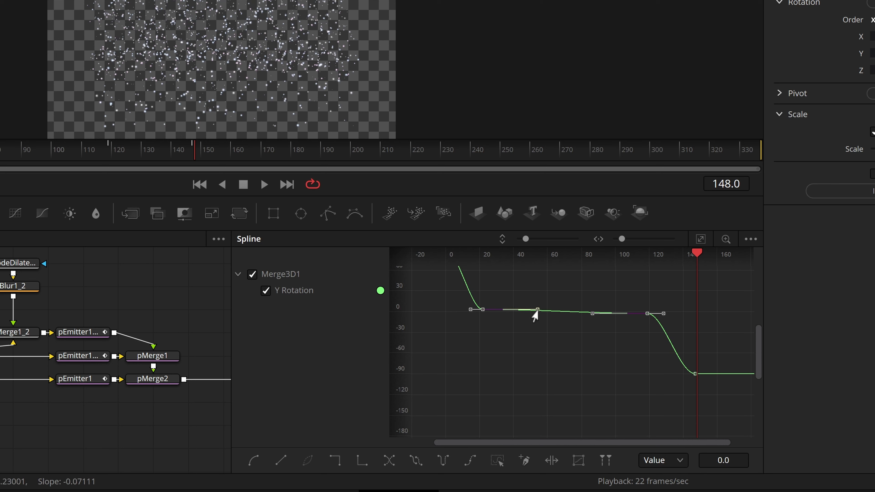
pyautogui.moveTo(533, 309); pyautogui.dragTo(532, 312)
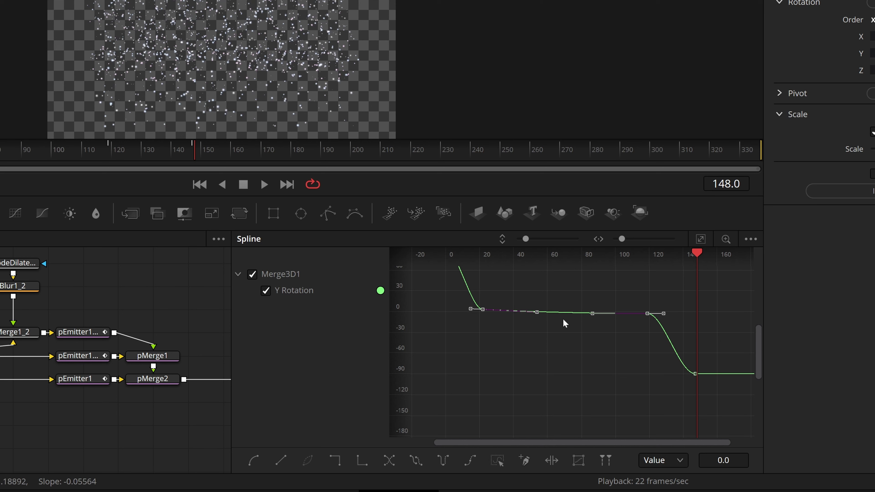
pyautogui.moveTo(591, 313); pyautogui.dragTo(588, 315)
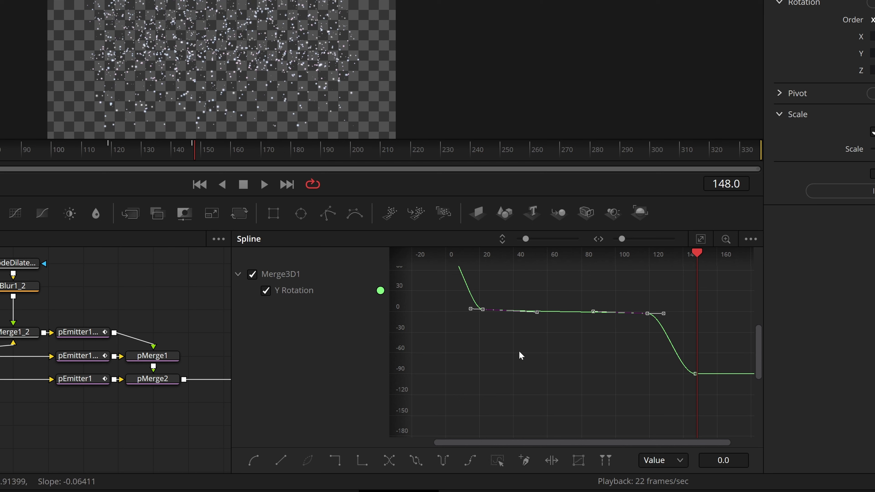
pyautogui.moveTo(520, 345); pyautogui.dragTo(467, 303)
pyautogui.scroll(-2, 474, 324)
# Lengthen the frame-10 key's ease in to about 78 and the frame-115 key's ease out to about 76.
pyautogui.click(531, 371)
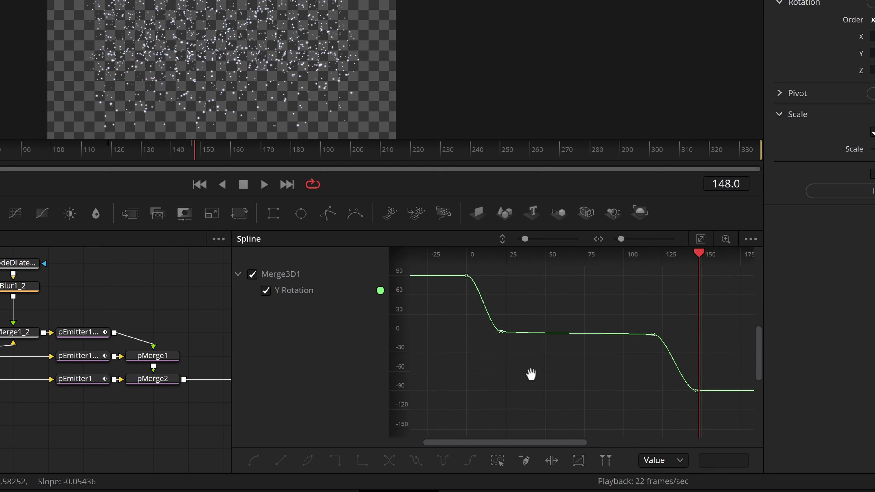
pyautogui.click(476, 315)
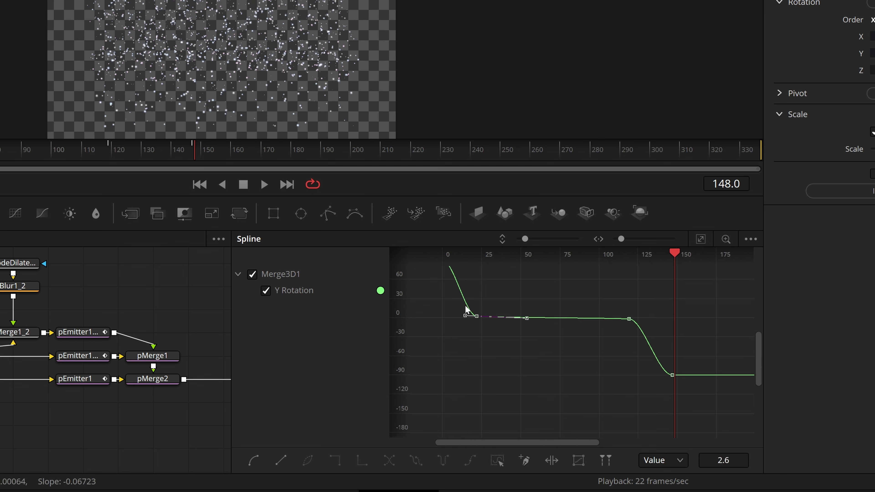
pyautogui.moveTo(500, 362)
pyautogui.mouseDown()
pyautogui.moveTo(504, 367)
pyautogui.moveTo(493, 370)
pyautogui.mouseUp()
pyautogui.moveTo(494, 367); pyautogui.dragTo(453, 323)
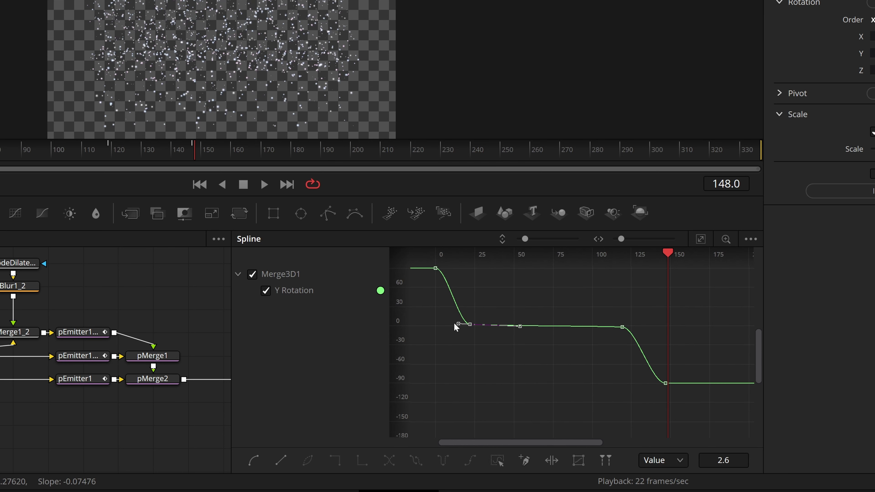
pyautogui.press('t')
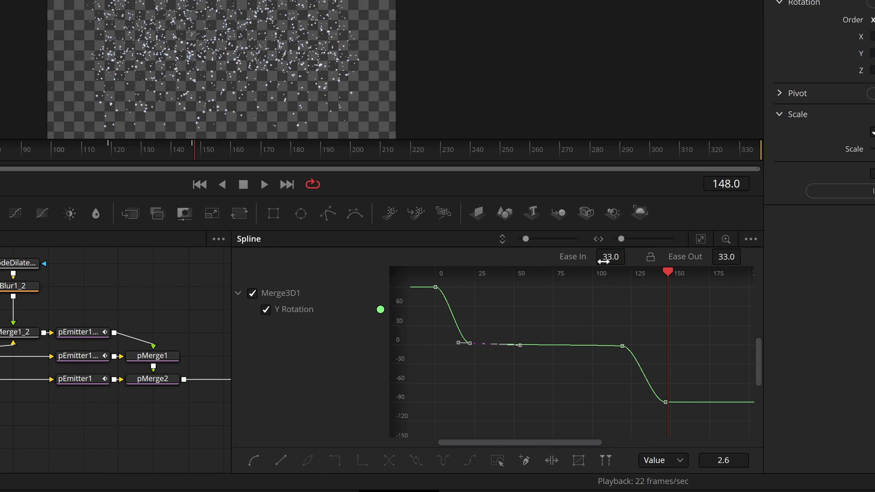
pyautogui.moveTo(610, 261); pyautogui.dragTo(629, 258)
pyautogui.click(622, 346)
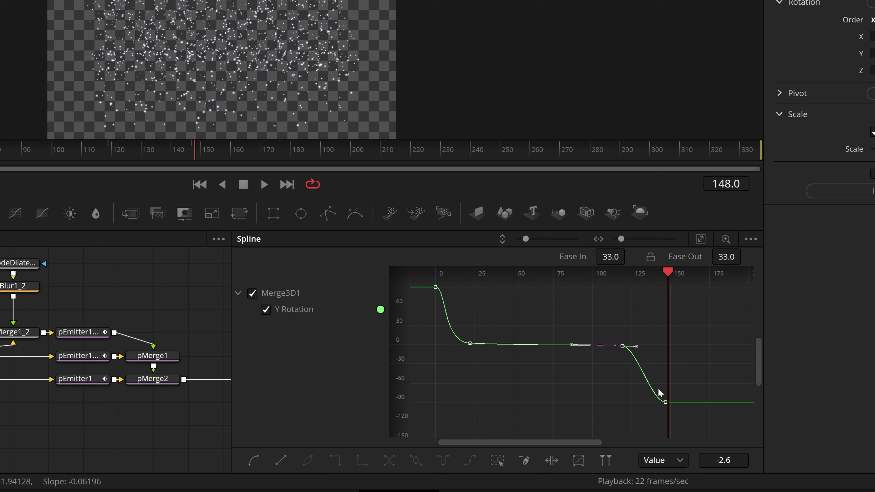
pyautogui.moveTo(726, 261); pyautogui.dragTo(745, 258)
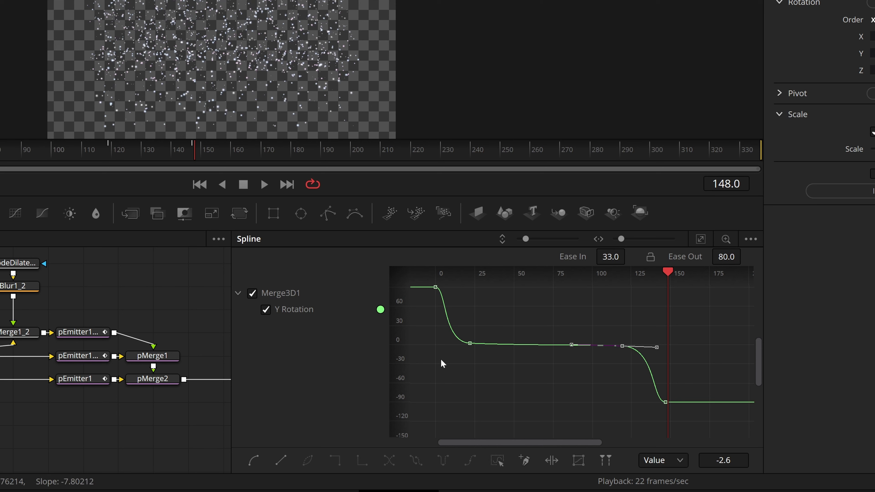
# Shorten the 90 key's ease out to 15 and the -90 key's ease in to 12.
pyautogui.click(435, 286)
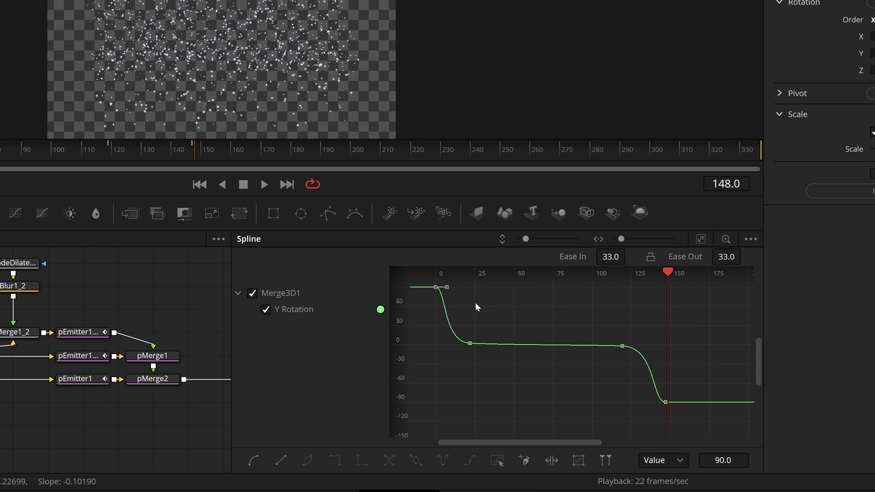
pyautogui.moveTo(445, 290); pyautogui.dragTo(438, 319)
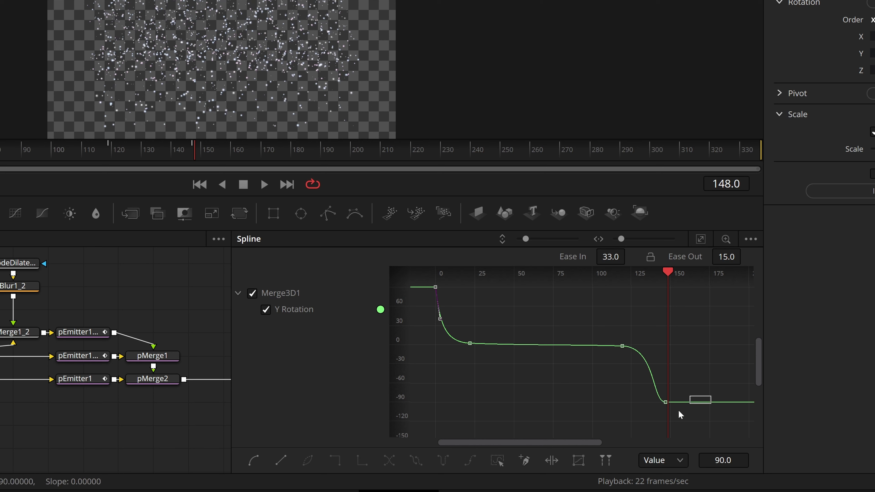
pyautogui.click(664, 402)
pyautogui.moveTo(648, 406); pyautogui.dragTo(657, 387)
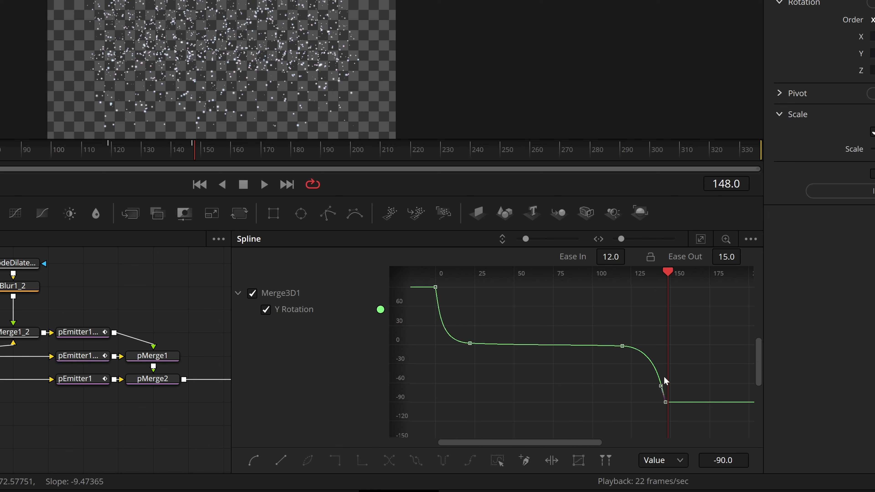
pyautogui.click(665, 357)
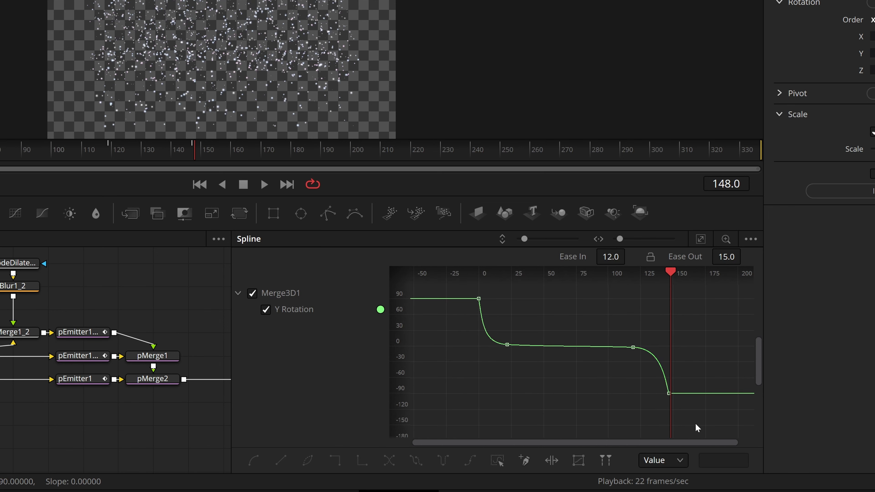
pyautogui.moveTo(695, 425); pyautogui.dragTo(447, 285)
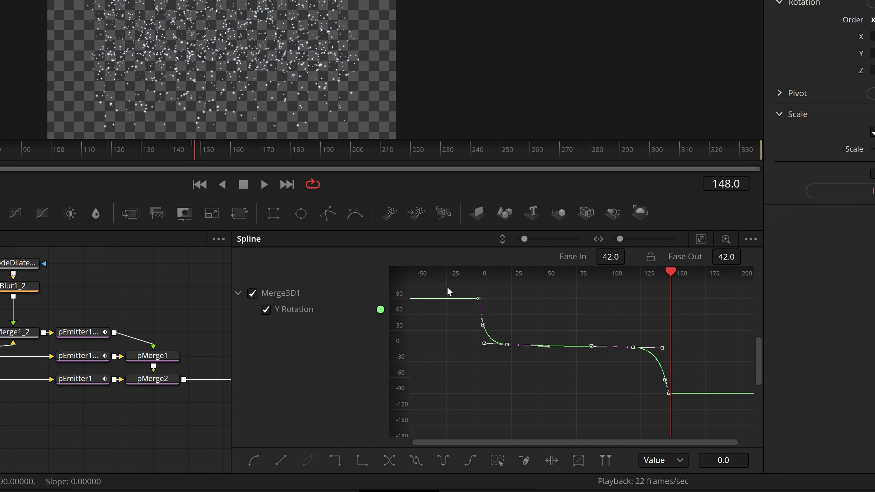
# Set the Y Rotation keys to loop, then check frame 146 and play the animation.
pyautogui.click(443, 460)
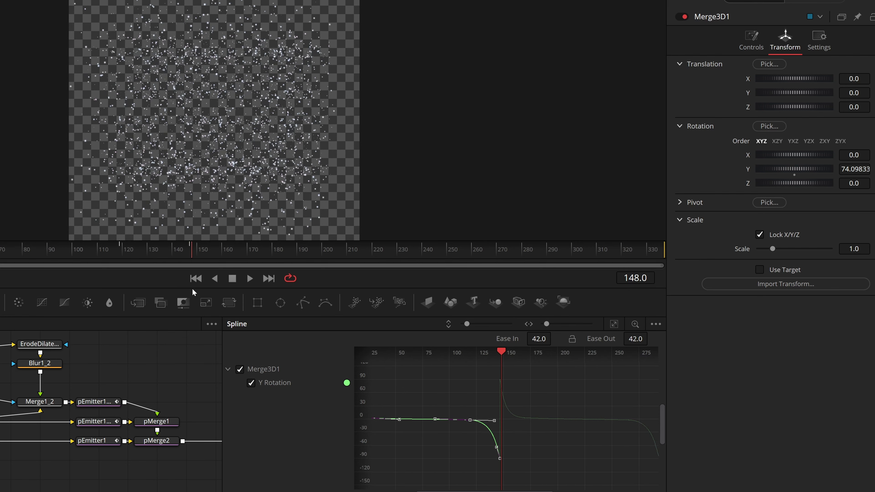
pyautogui.click(187, 254)
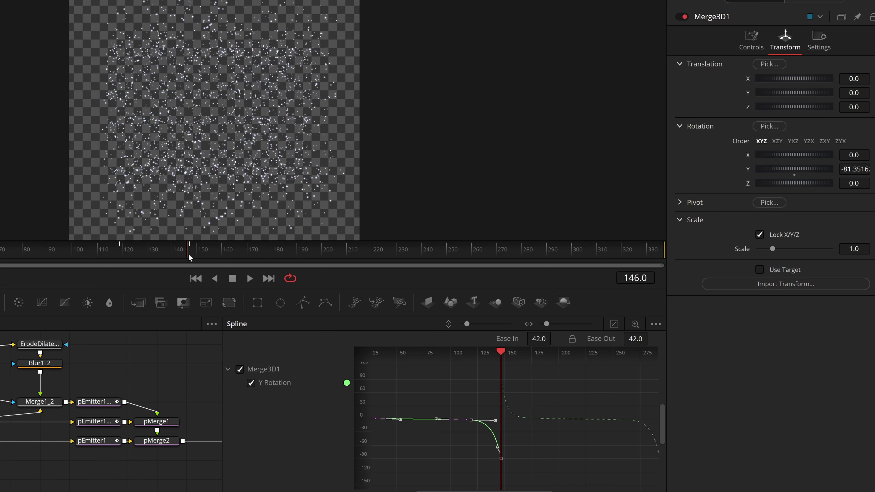
pyautogui.press('space')
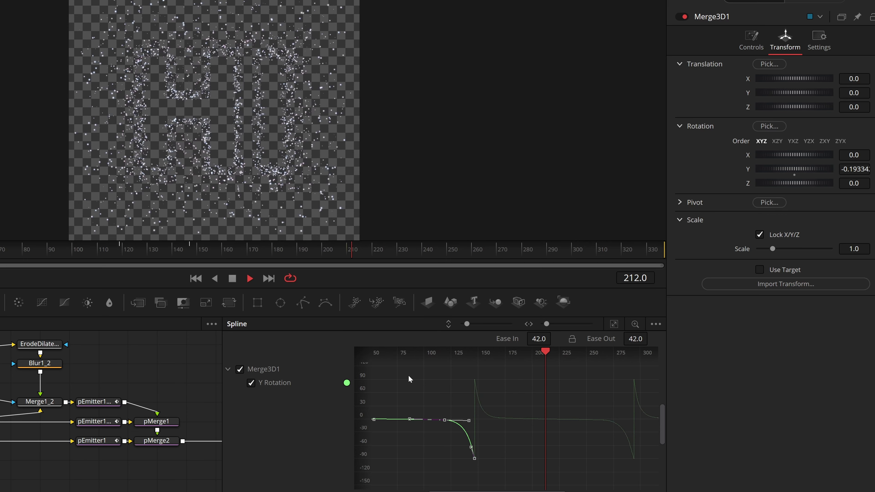
pyautogui.press('space')
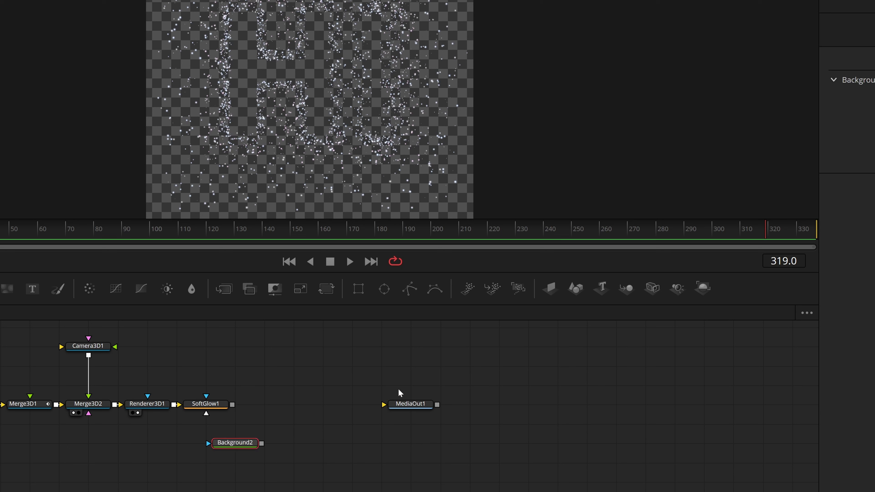
# Merge SoftGlow1 over Background2 into MediaOut1, view the output, and return to frame one.
pyautogui.moveTo(227, 403); pyautogui.dragTo(261, 444)
pyautogui.moveTo(320, 443); pyautogui.dragTo(412, 410)
pyautogui.click(412, 410)
pyautogui.press('Home')
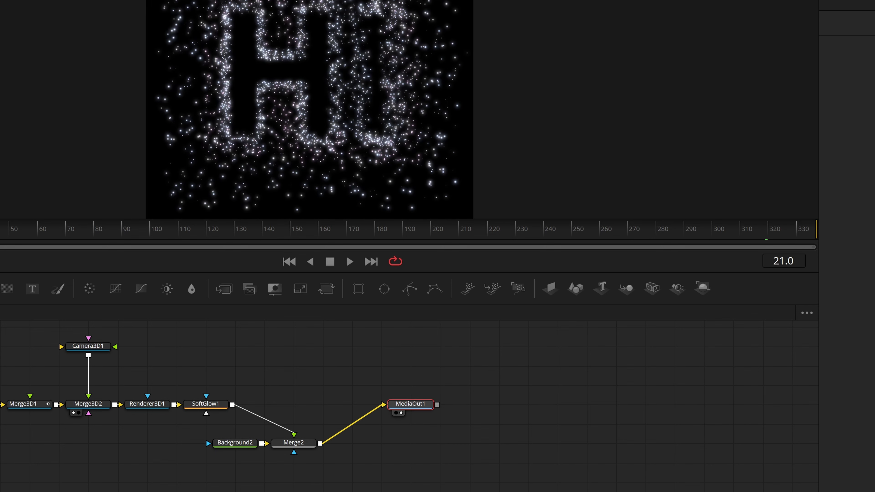
# Play the finished Fusion Composition clip of the star HI on black.
pyautogui.press('space')
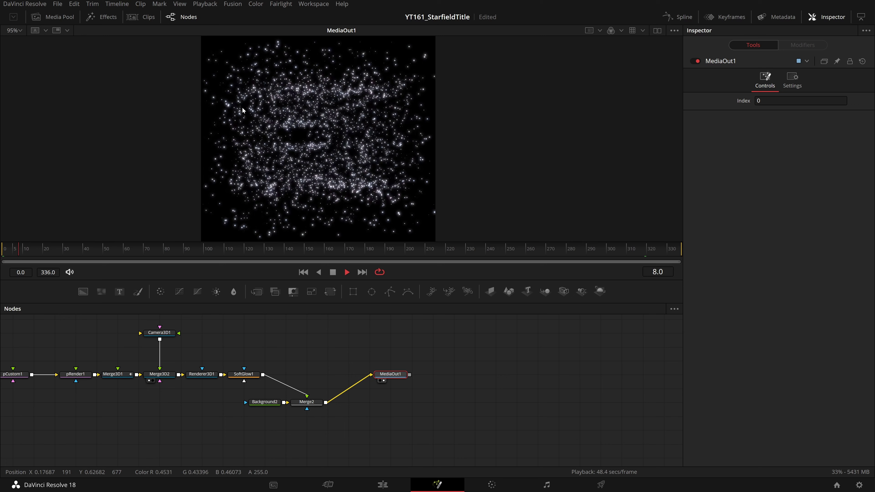